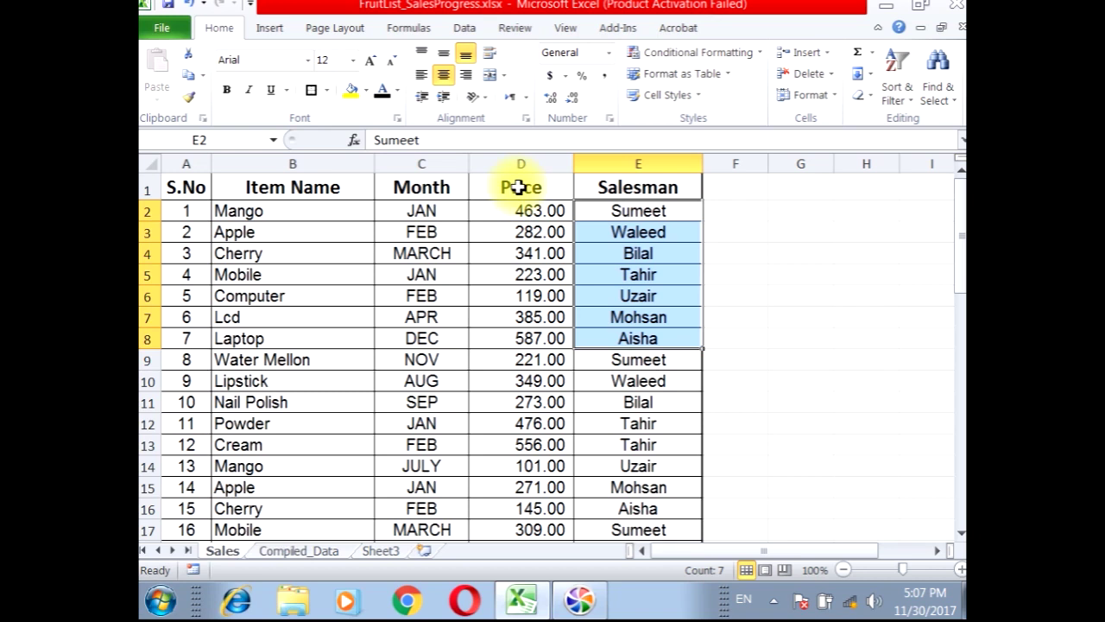
Insert a sheet row above the table header and merge and center cells A1:E1.
click(178, 185)
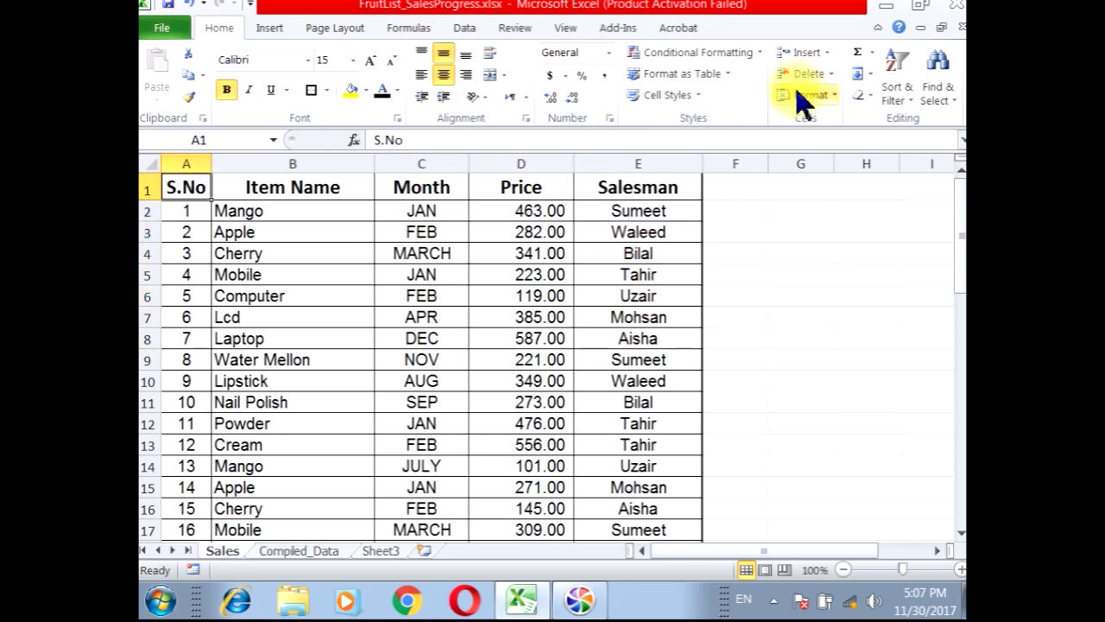
click(827, 53)
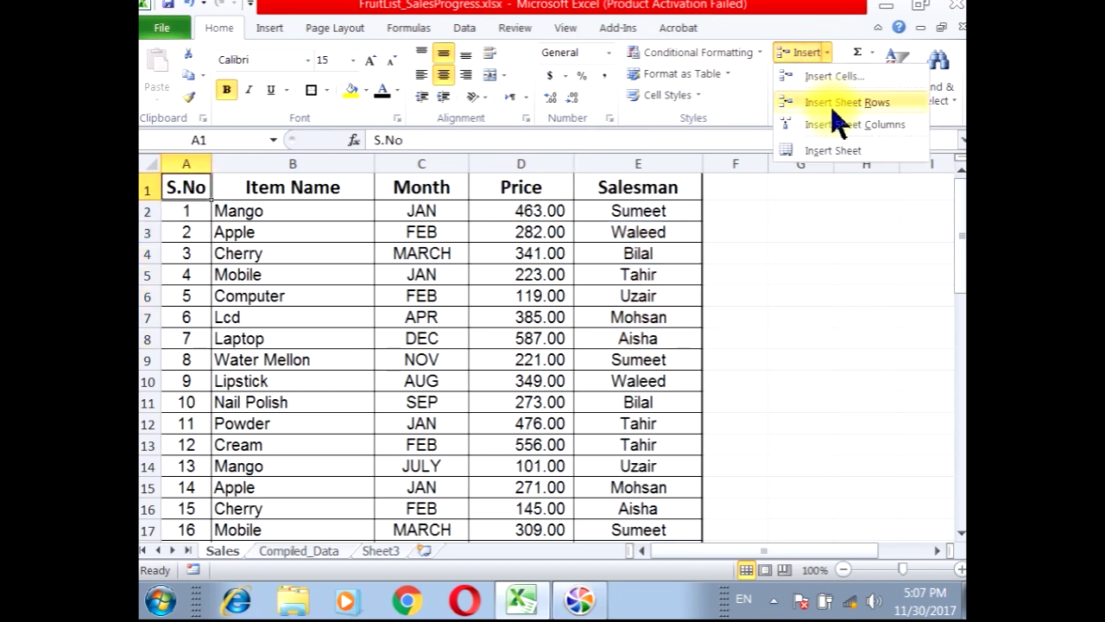
click(841, 103)
drag(198, 180, 677, 183)
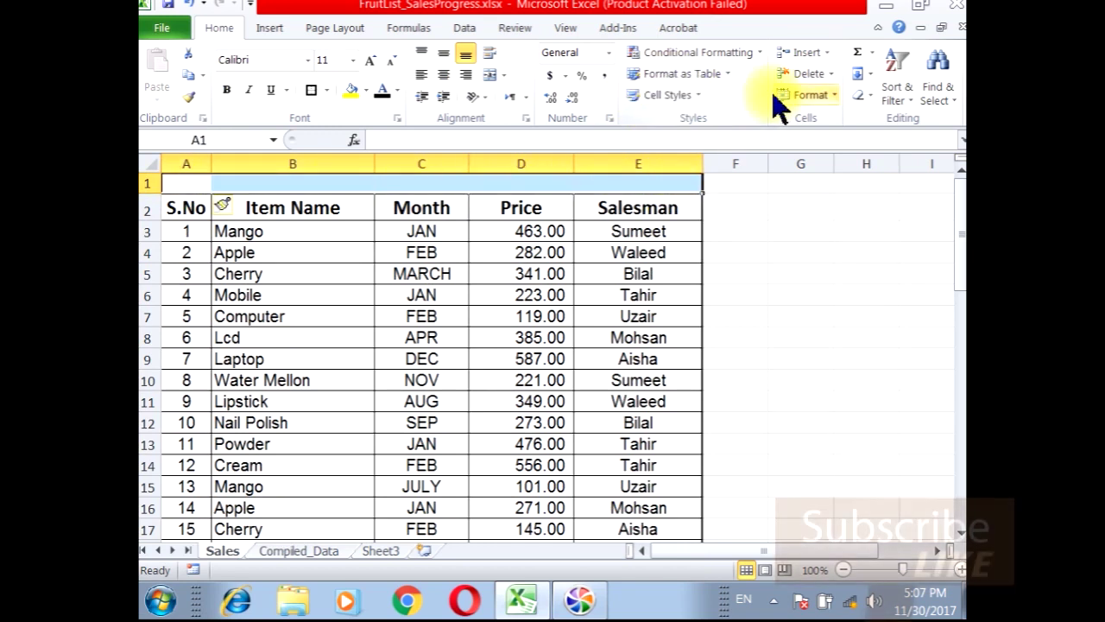
click(489, 74)
Enter the title "Sales Report" in the merged cell A1.
text(Sales)
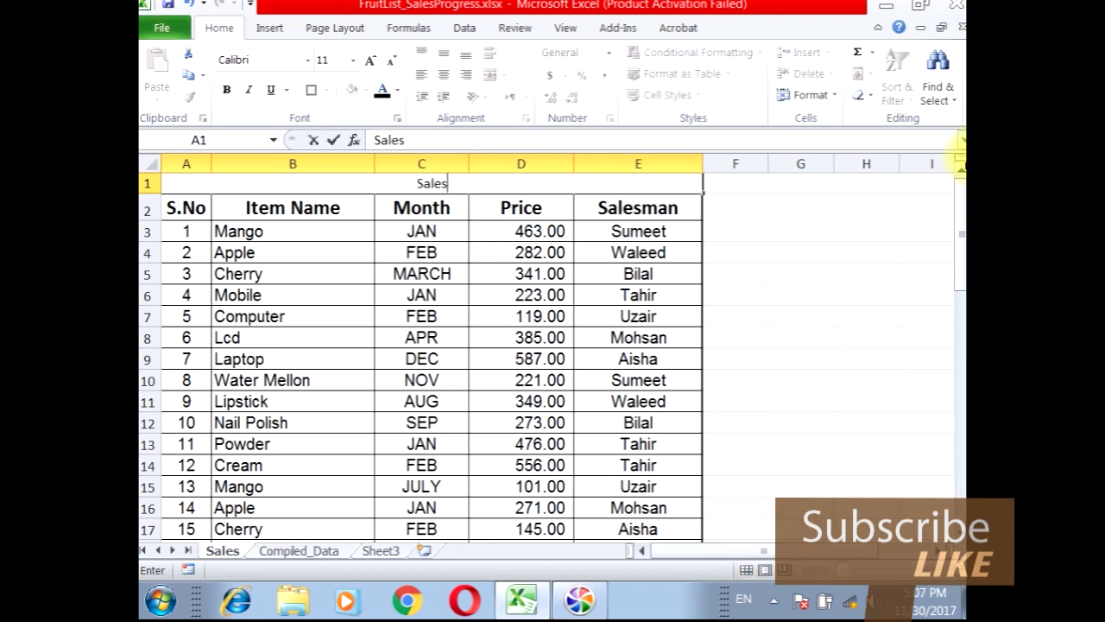
text( Report)
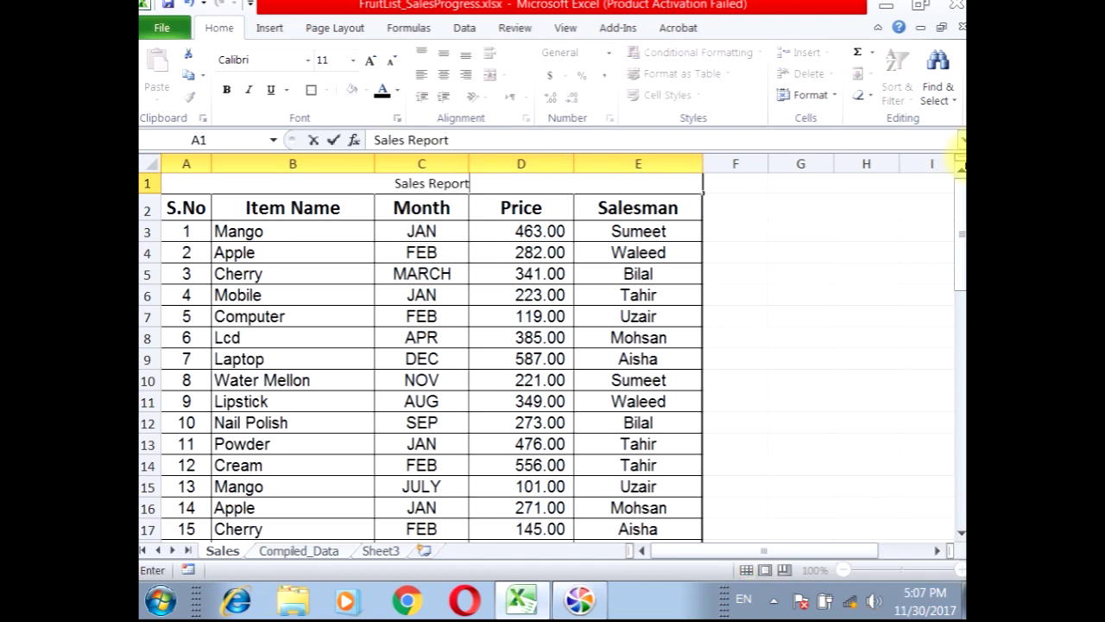
key(Return)
Apply the bold blue 18-point Cambria cell style to the "Sales Report" title and make row 1 taller.
click(402, 184)
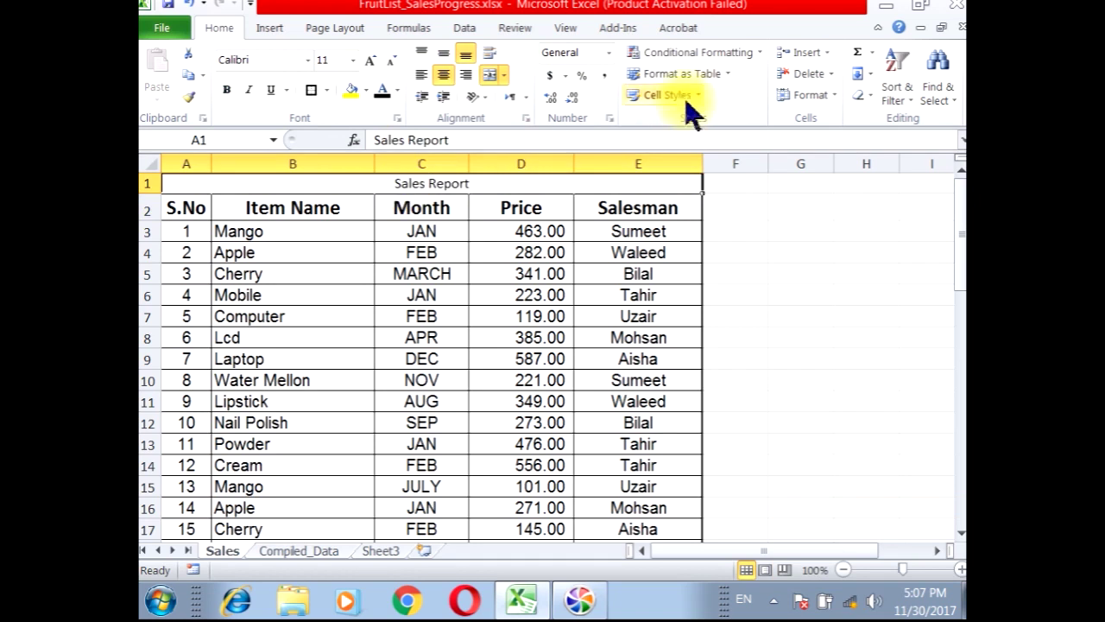
click(677, 96)
click(761, 247)
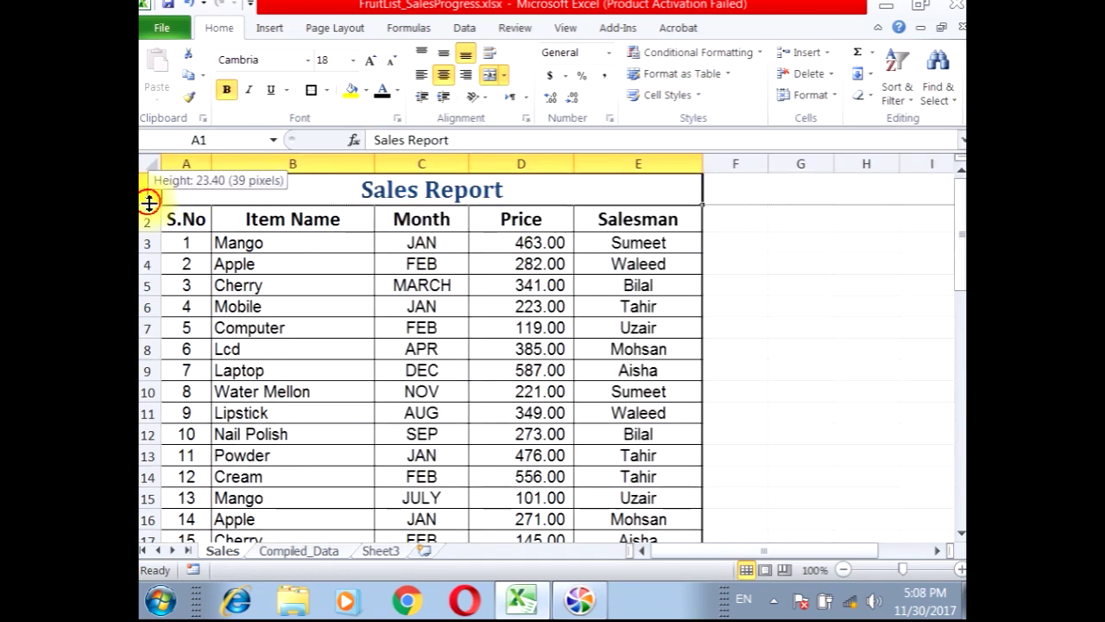
drag(149, 204, 149, 213)
click(255, 272)
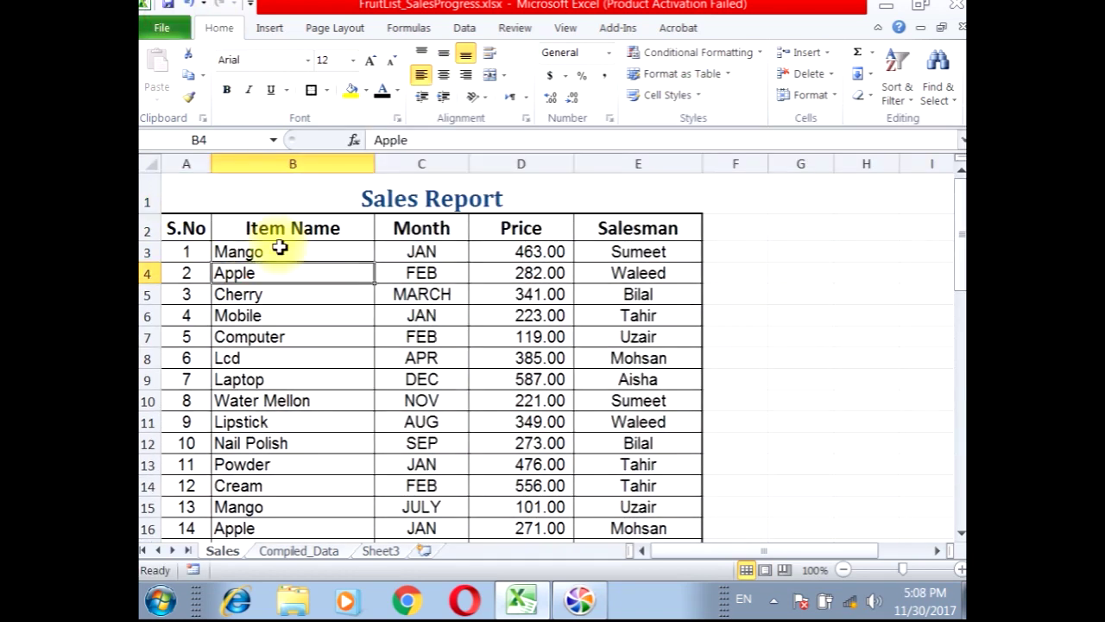
Examine the S.No, Item Name, Month, Price and Salesman columns and the fields of the first Mango record.
click(175, 160)
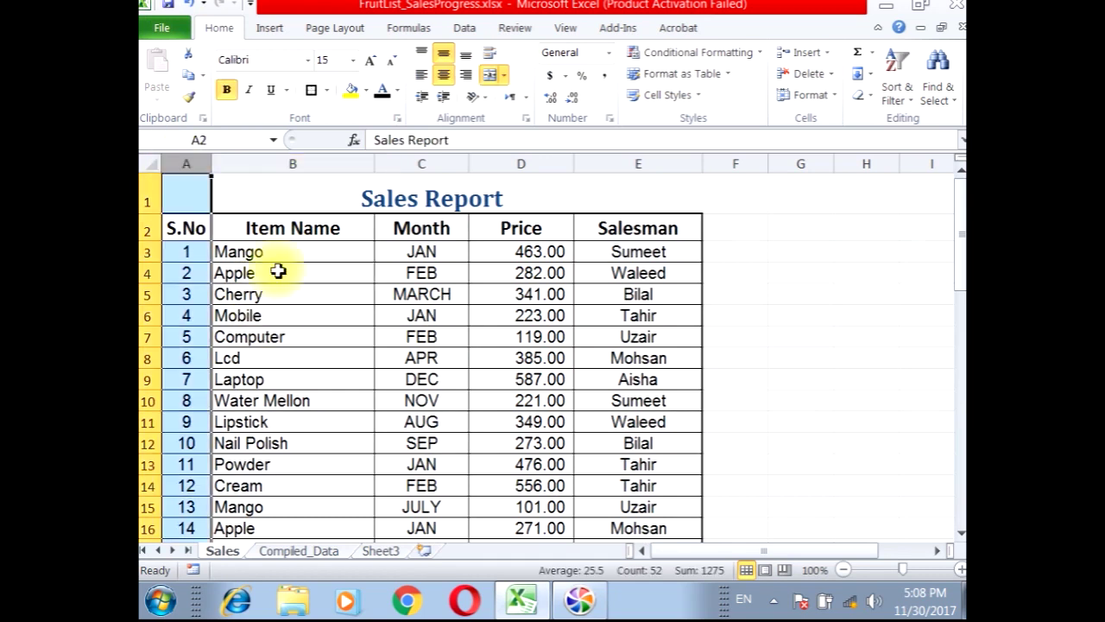
click(296, 160)
click(436, 160)
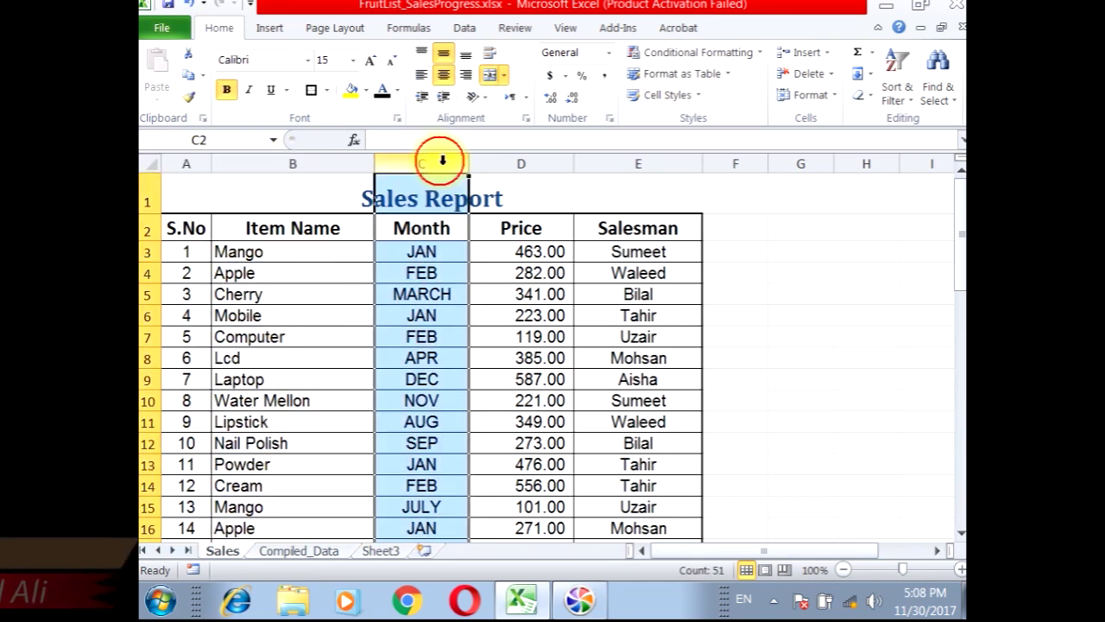
click(516, 160)
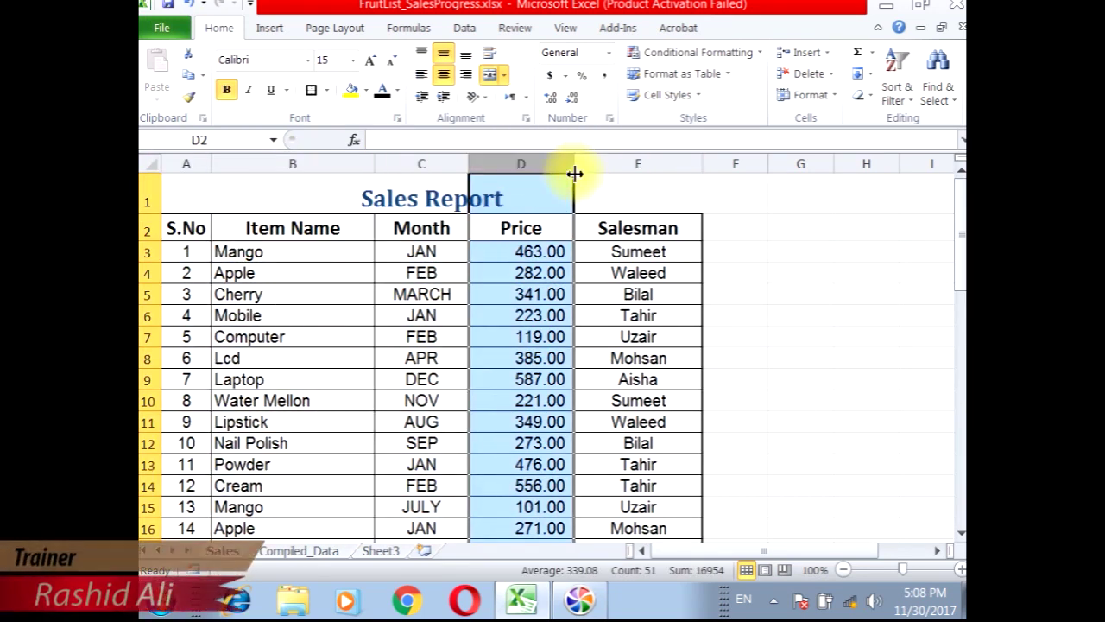
click(629, 162)
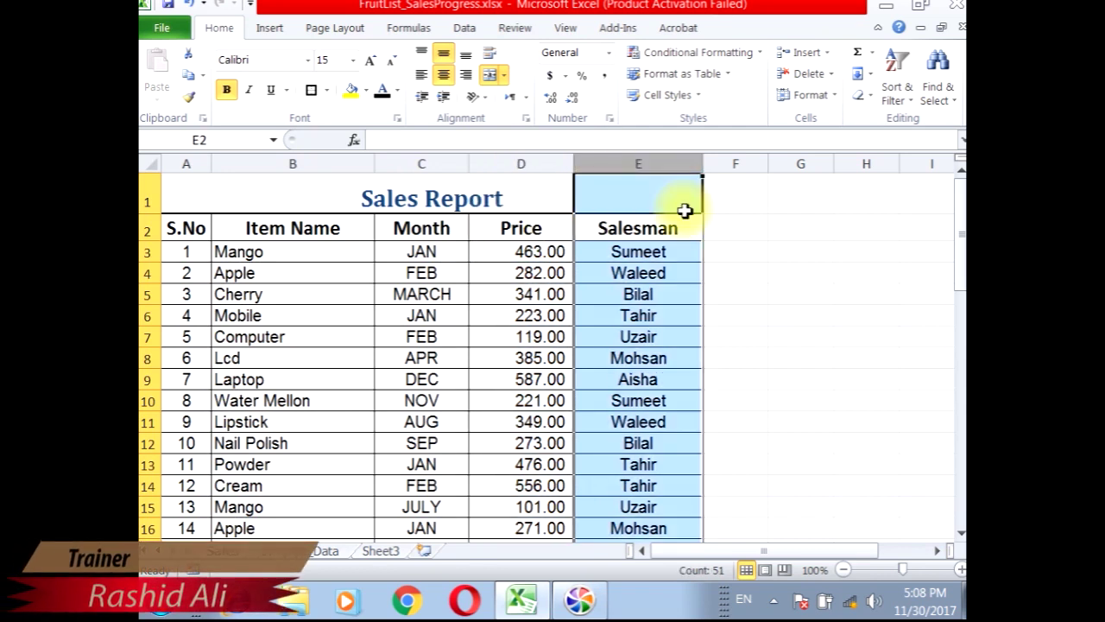
click(242, 250)
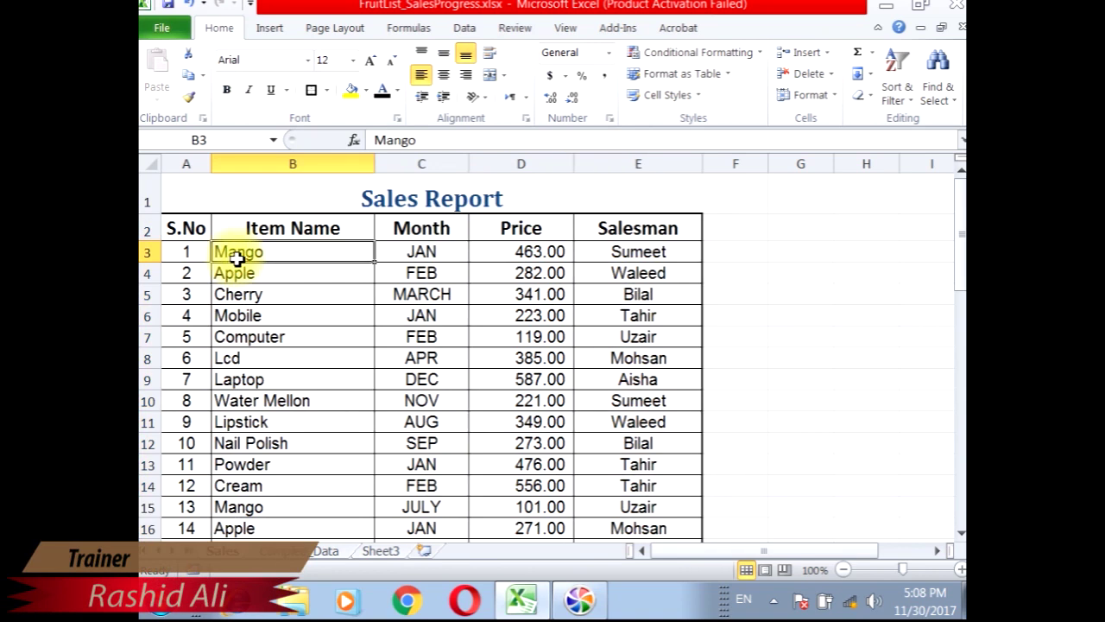
click(404, 252)
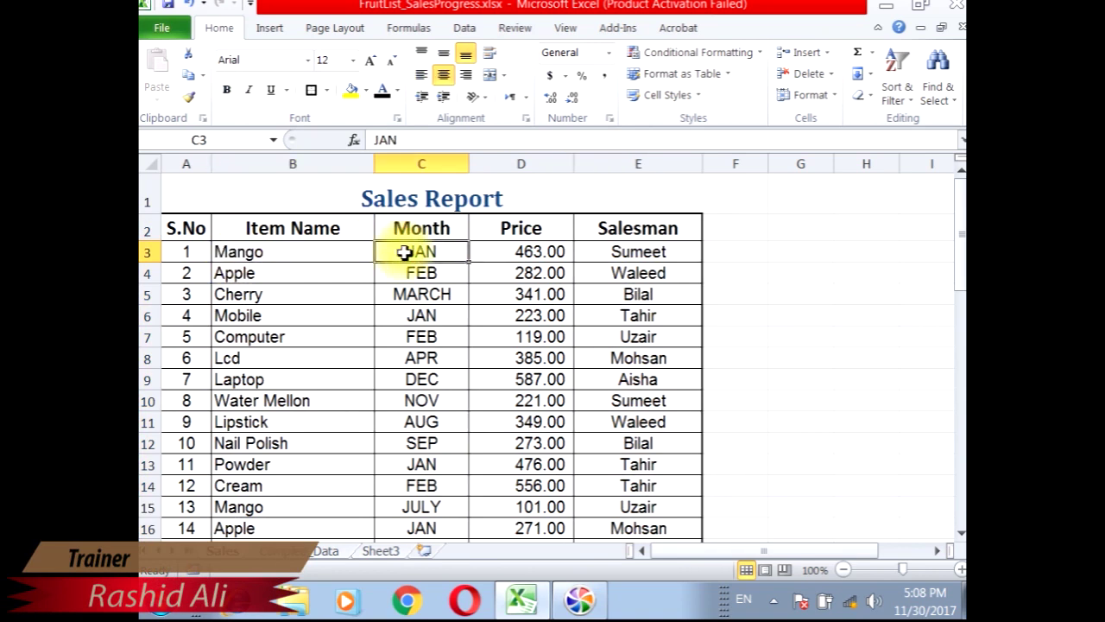
click(524, 252)
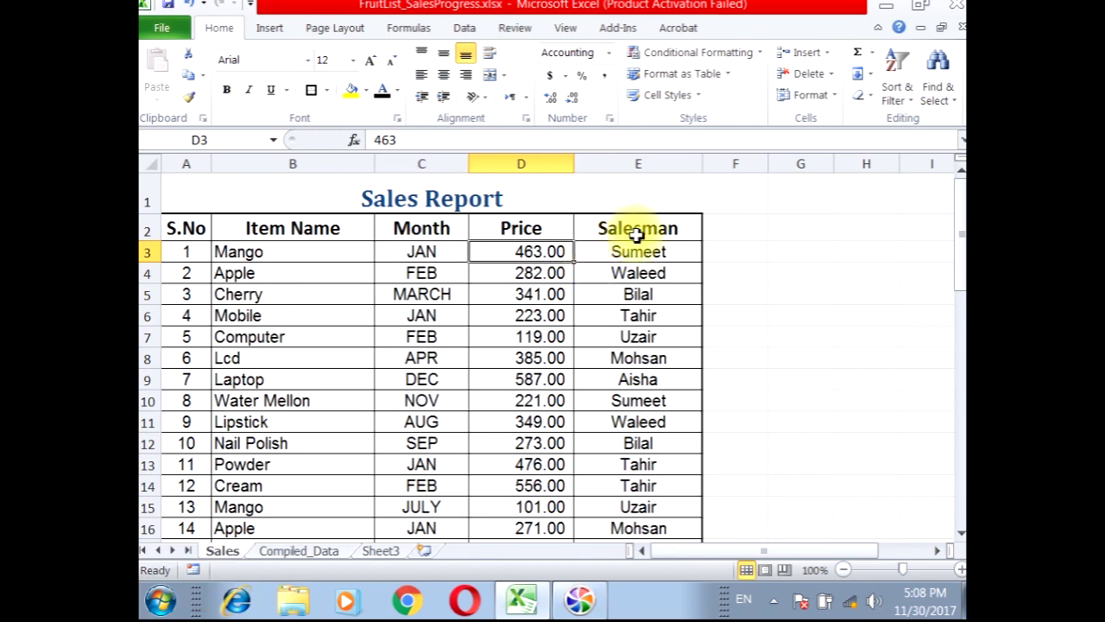
click(664, 255)
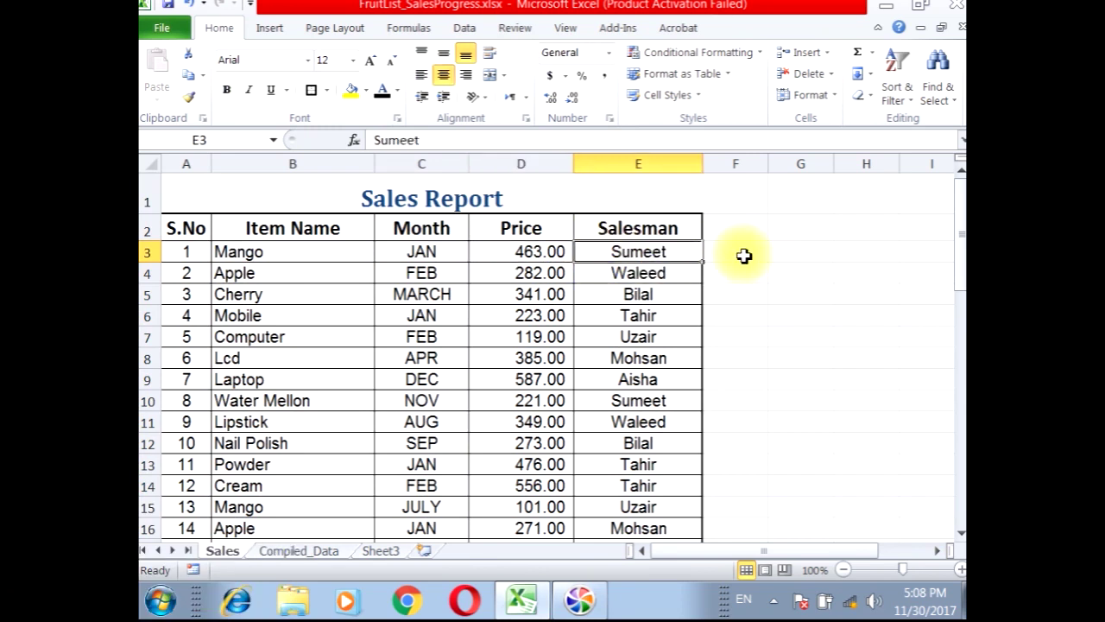
Review the item names and compare the month, price and salesman of the Mango records in rows 3 and 15.
click(281, 274)
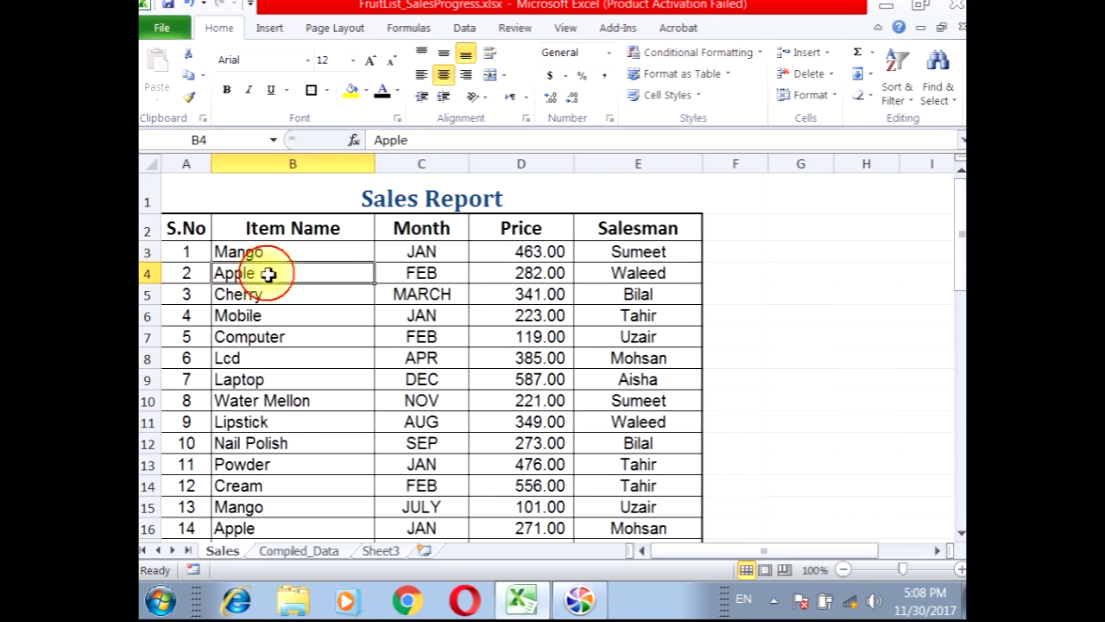
click(247, 295)
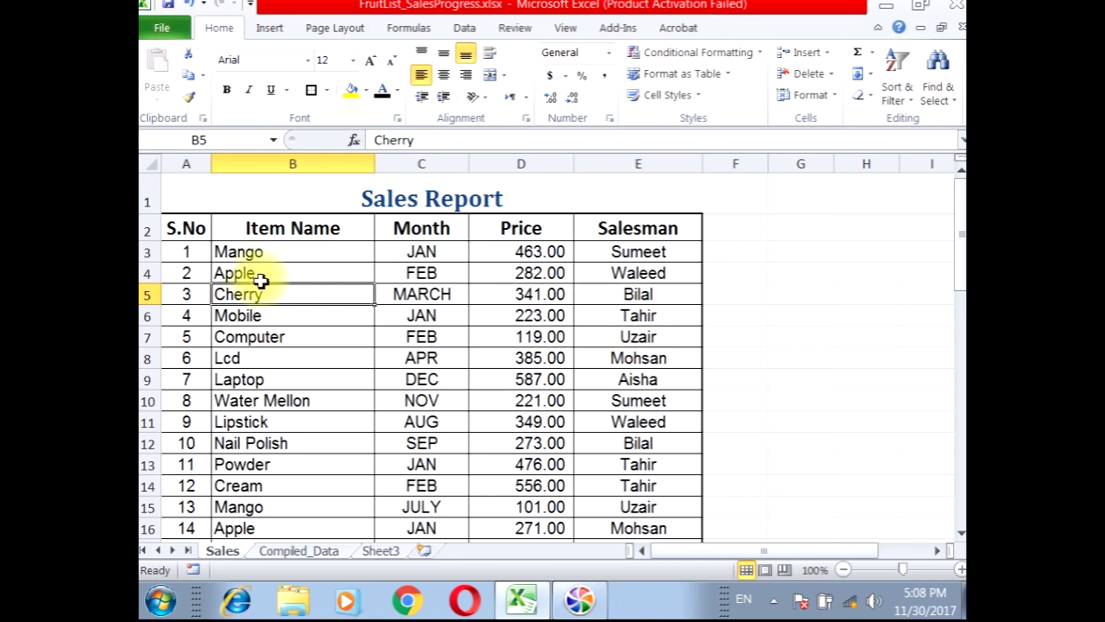
click(266, 254)
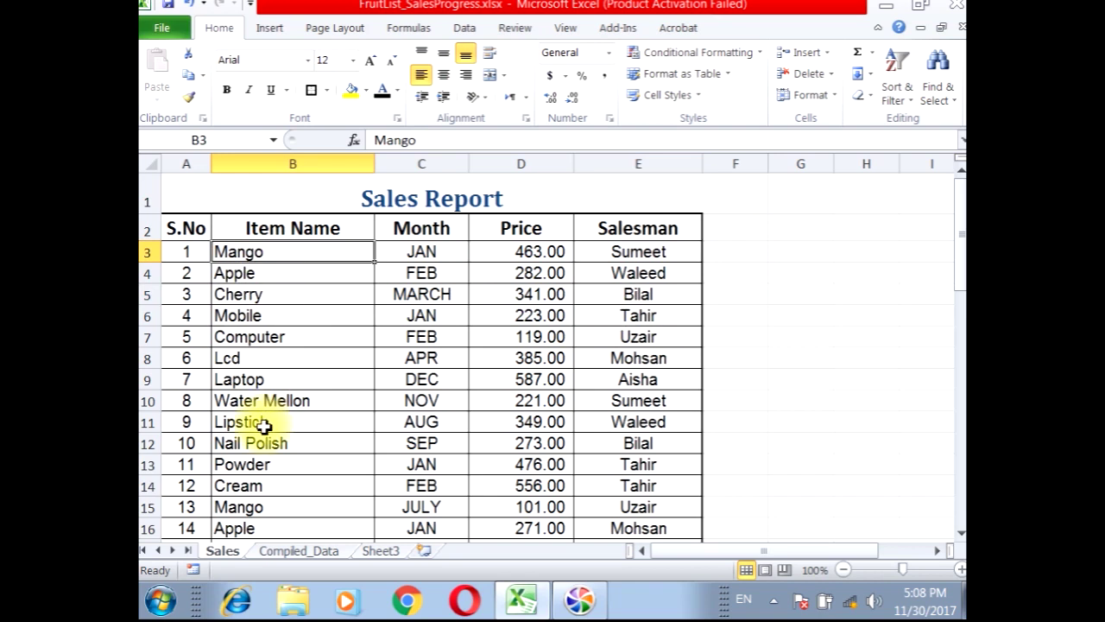
click(238, 509)
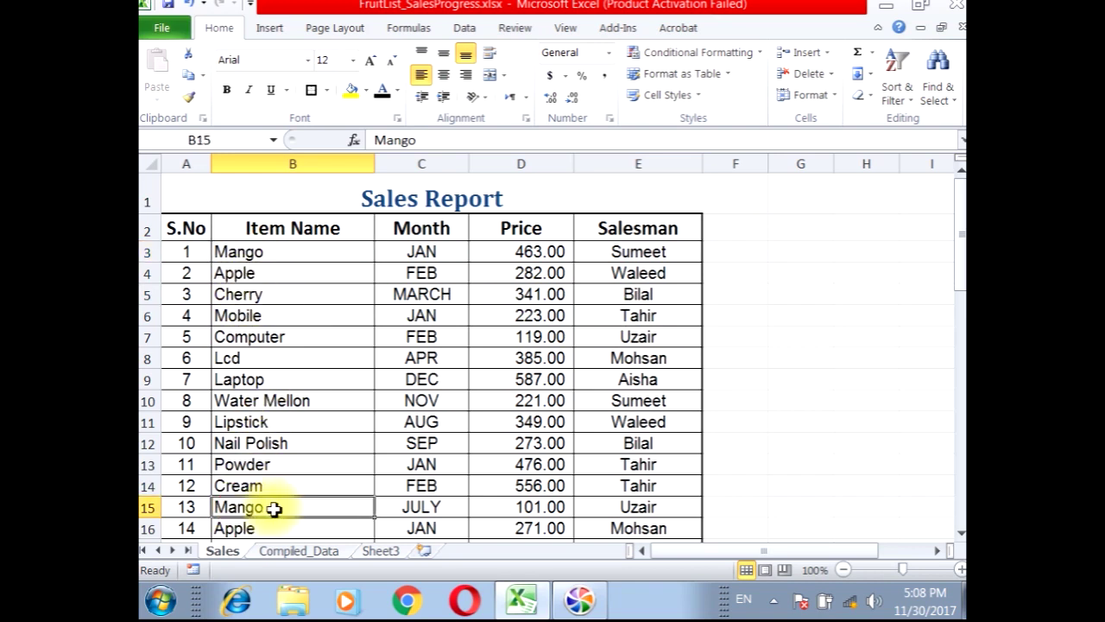
click(418, 251)
click(411, 507)
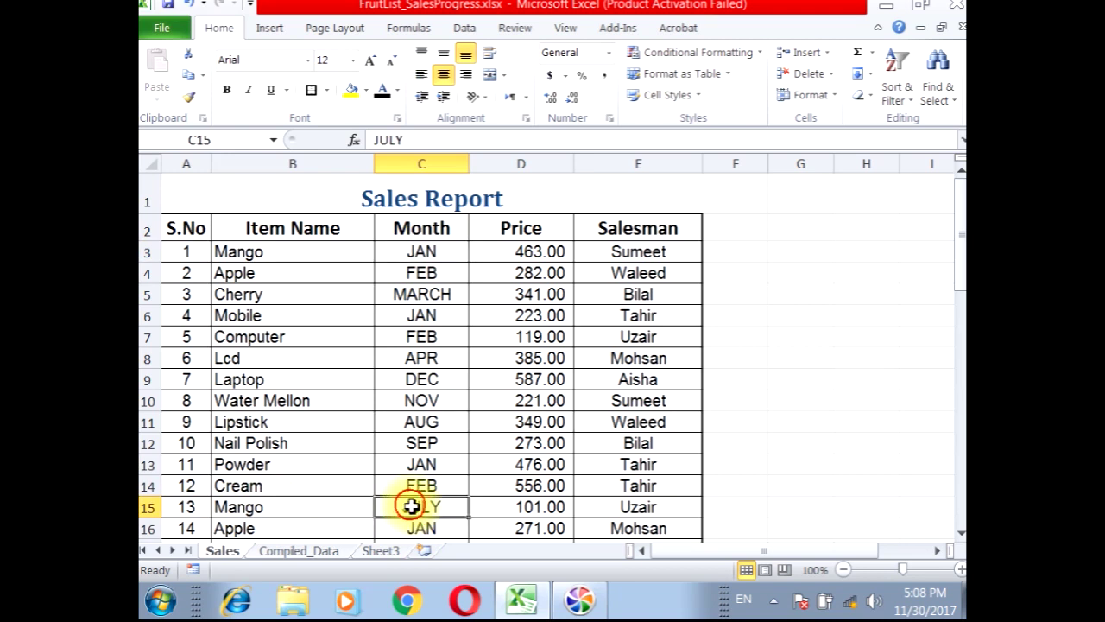
click(523, 254)
click(521, 509)
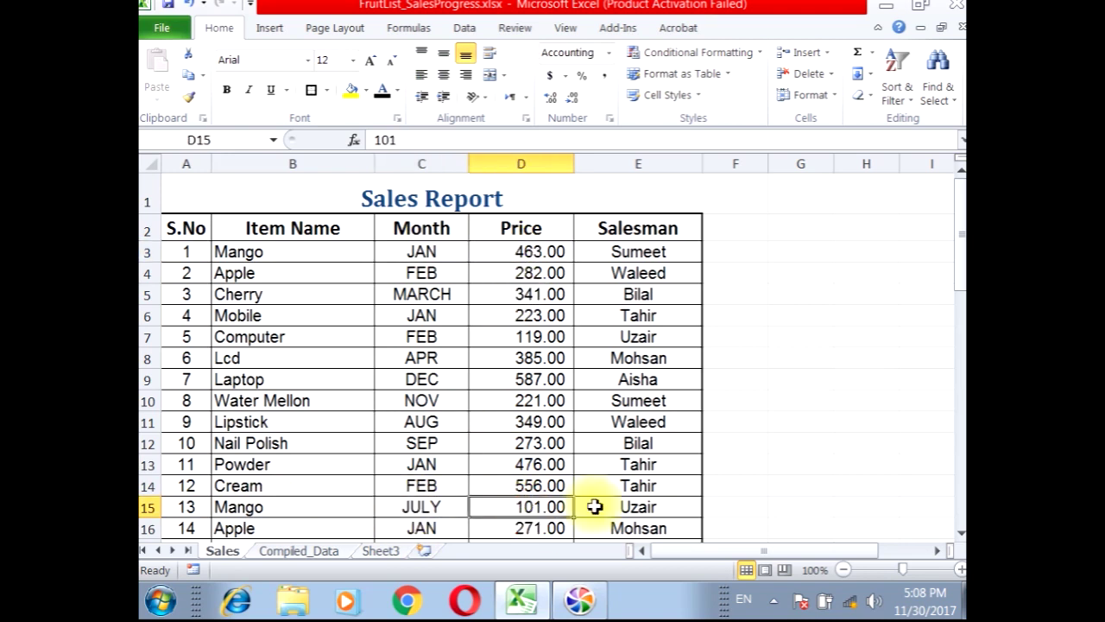
click(638, 512)
click(636, 253)
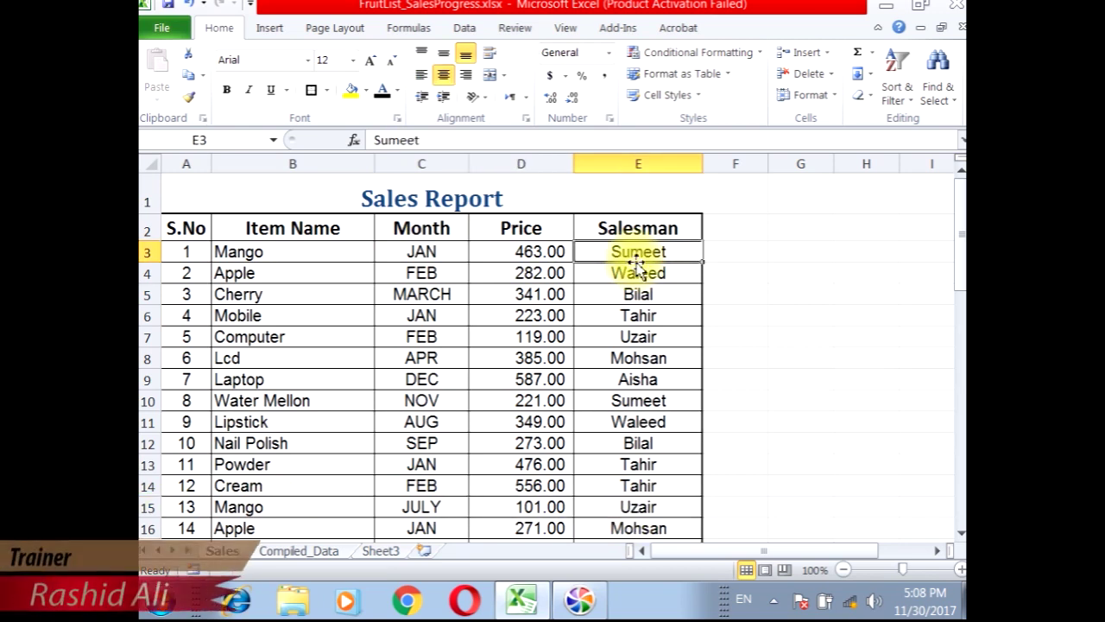
Look through the whole sales list down to its last record and back to the start.
drag(316, 275, 590, 468)
click(421, 489)
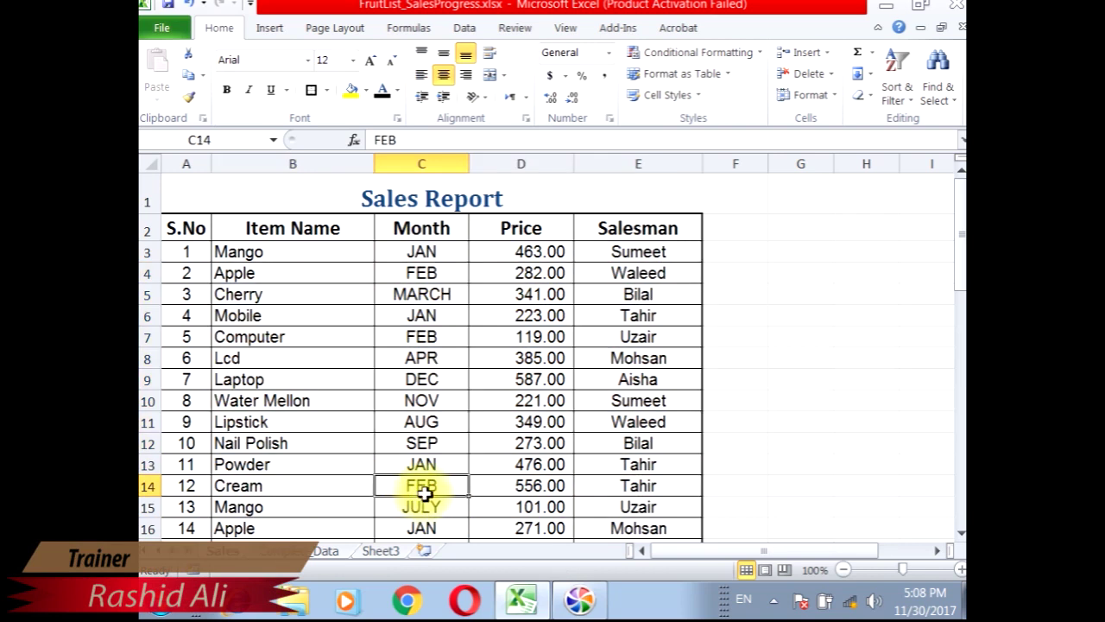
scroll(427, 493, down, 1)
scroll(427, 493, down, 10)
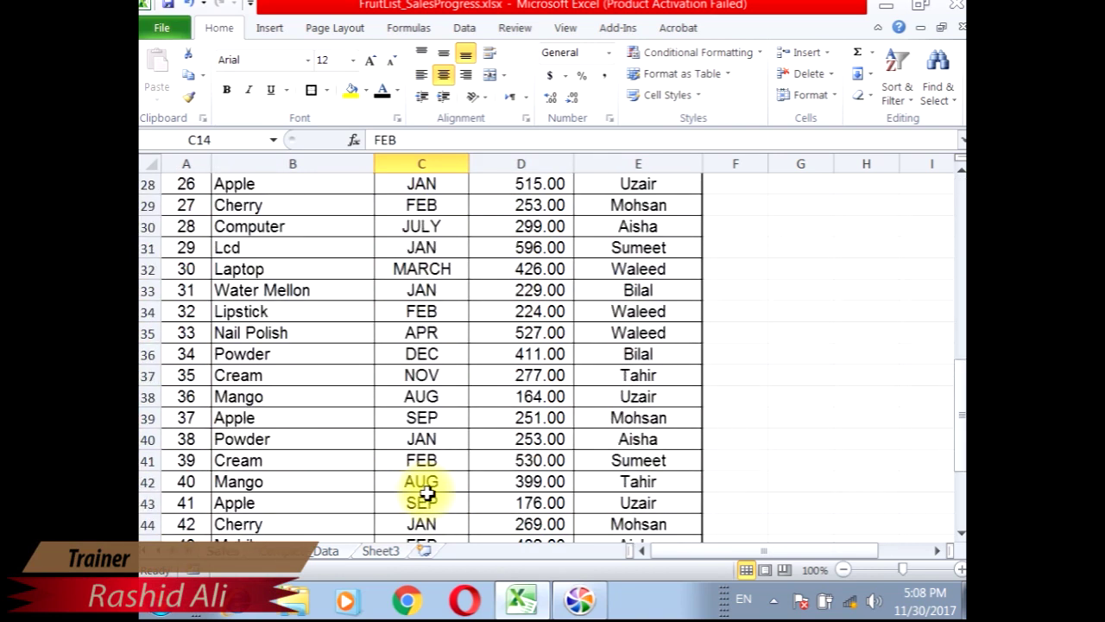
scroll(424, 493, down, 2)
scroll(424, 493, up, 1)
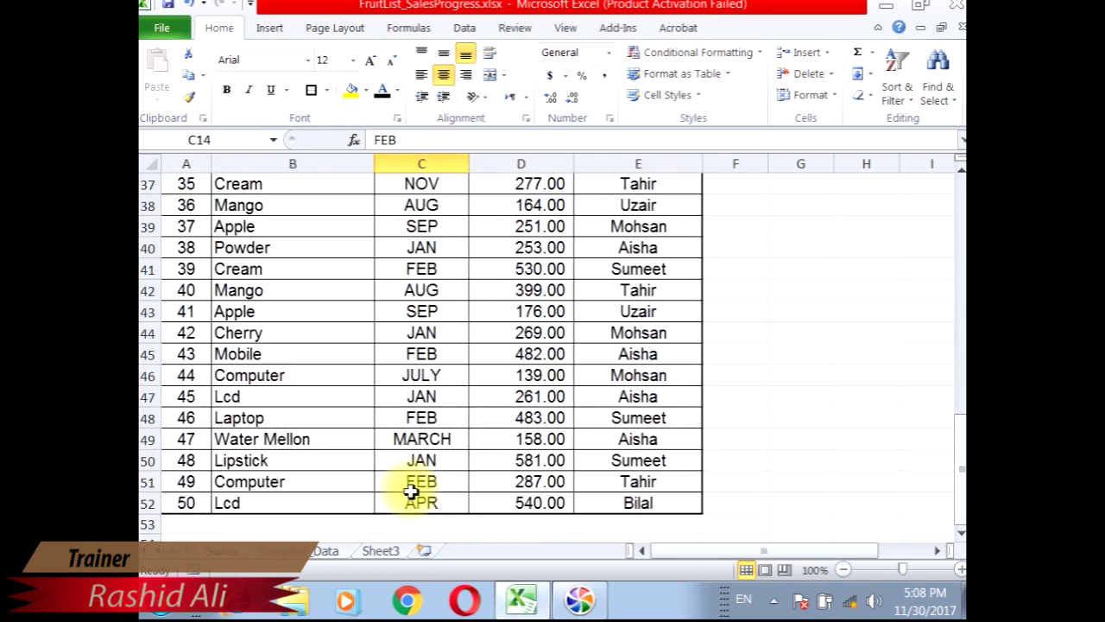
scroll(410, 490, up, 5)
scroll(409, 488, up, 7)
scroll(397, 414, down, 1)
scroll(390, 355, up, 1)
click(391, 355)
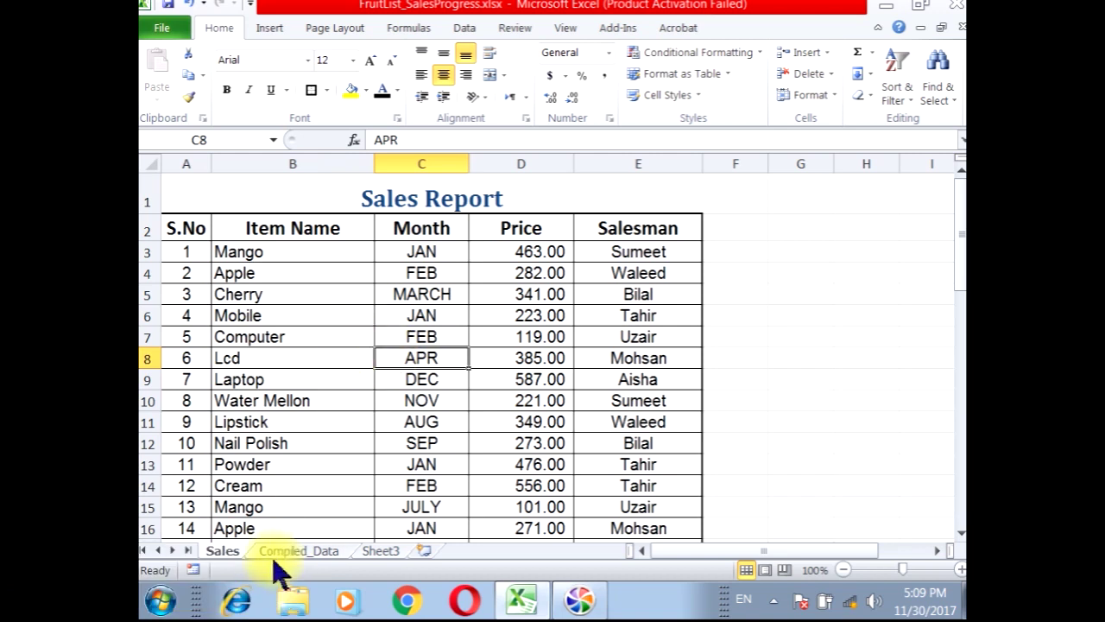
Examine the item, month and salesman summary tables on the Compiled_Data sheet against the Mango item names and prices on the Sales sheet.
click(289, 552)
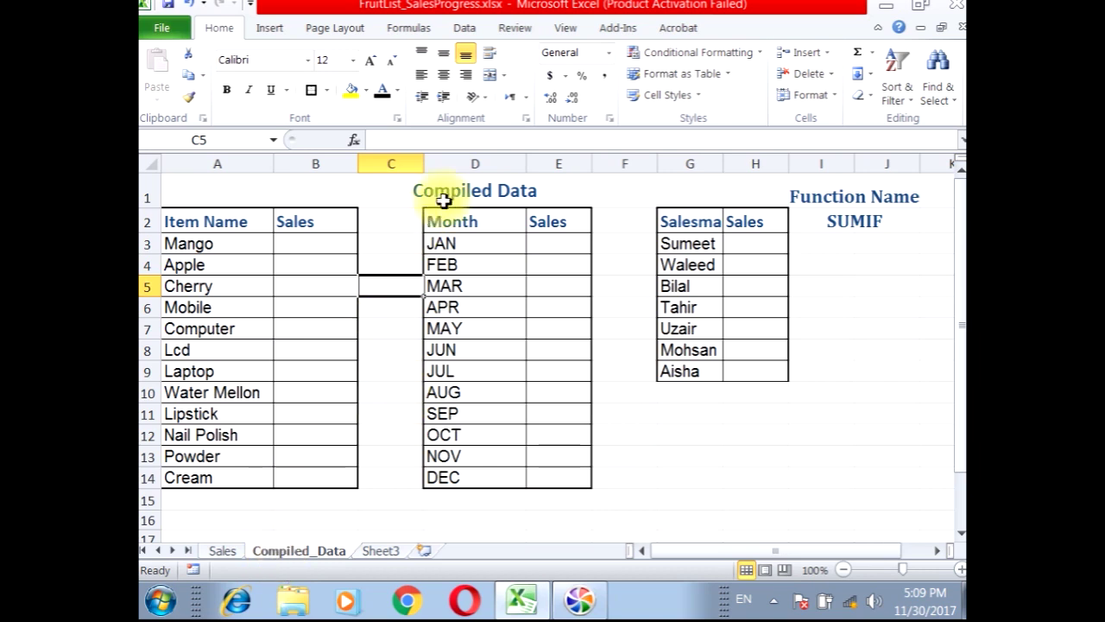
click(193, 243)
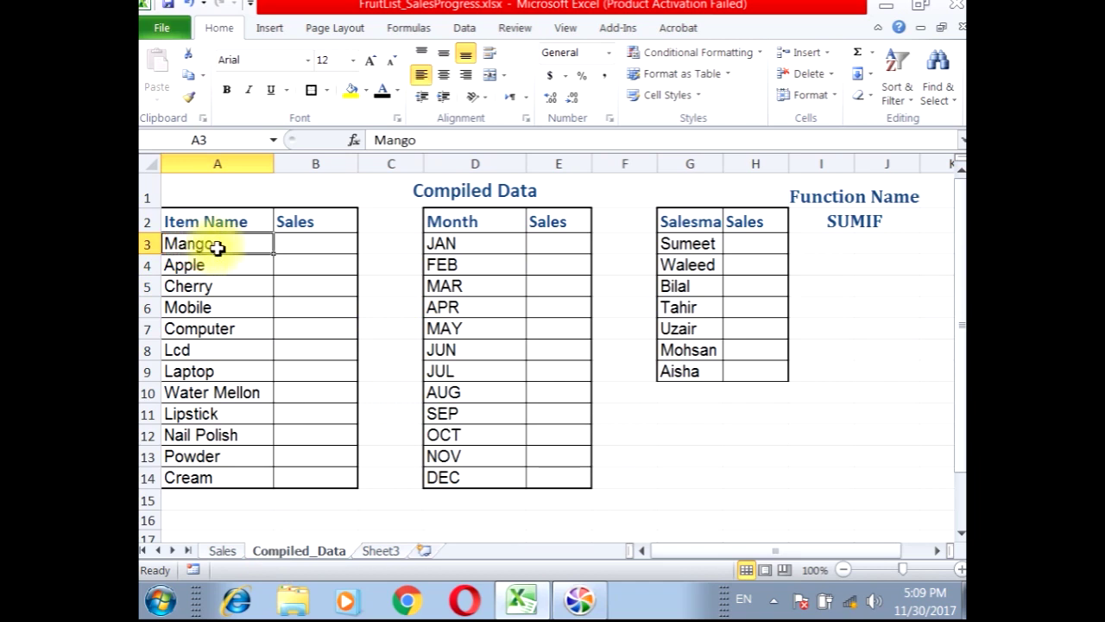
click(296, 246)
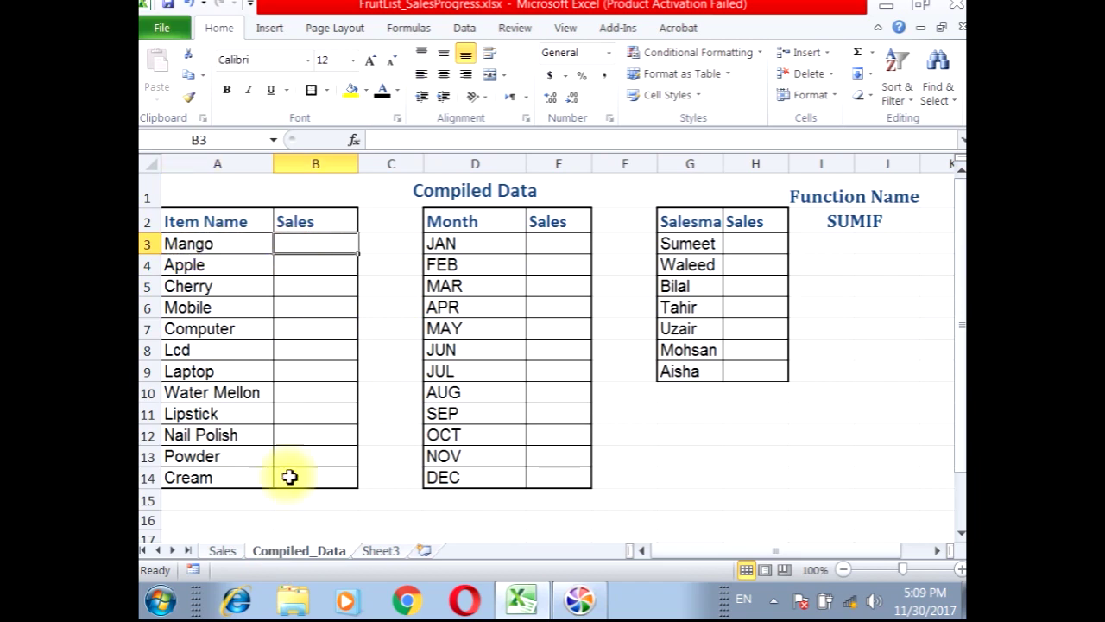
click(222, 550)
click(252, 252)
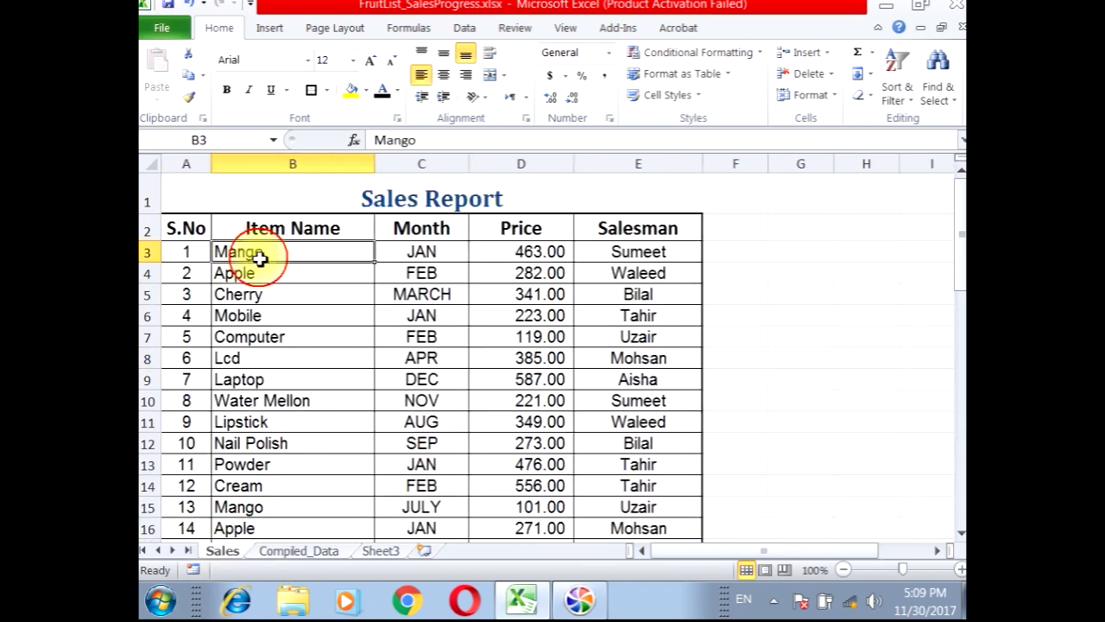
click(501, 252)
click(307, 507)
click(547, 505)
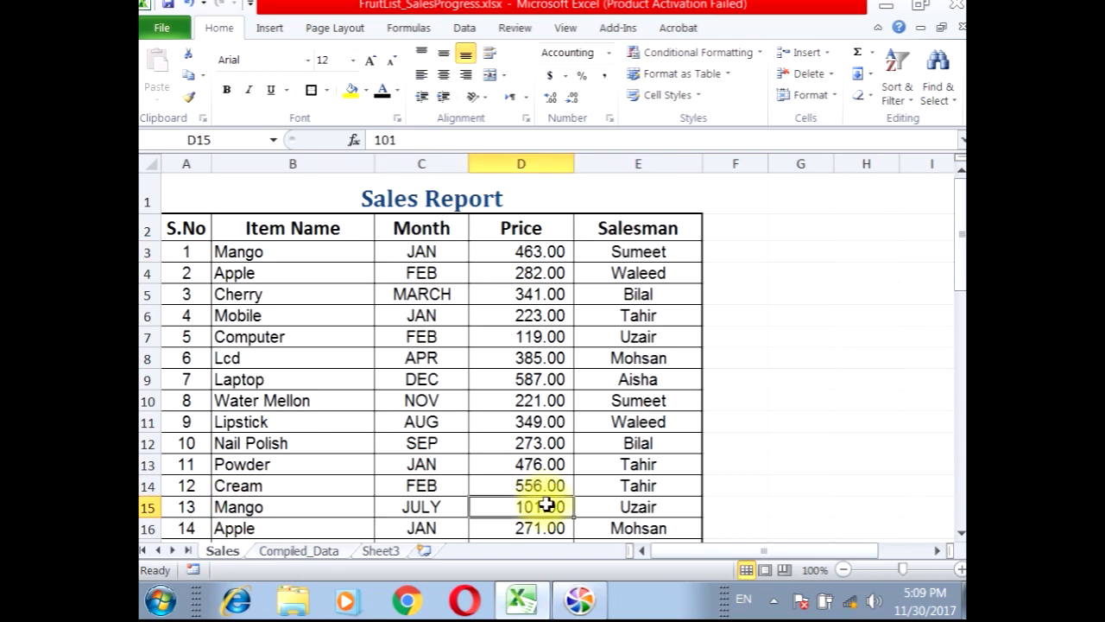
click(298, 551)
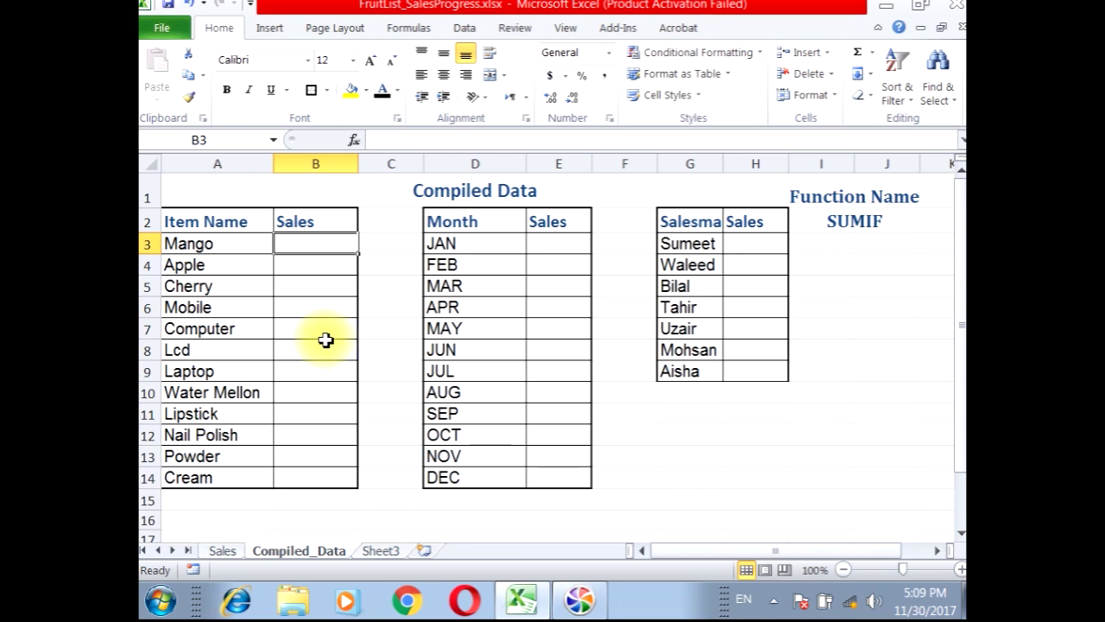
click(443, 245)
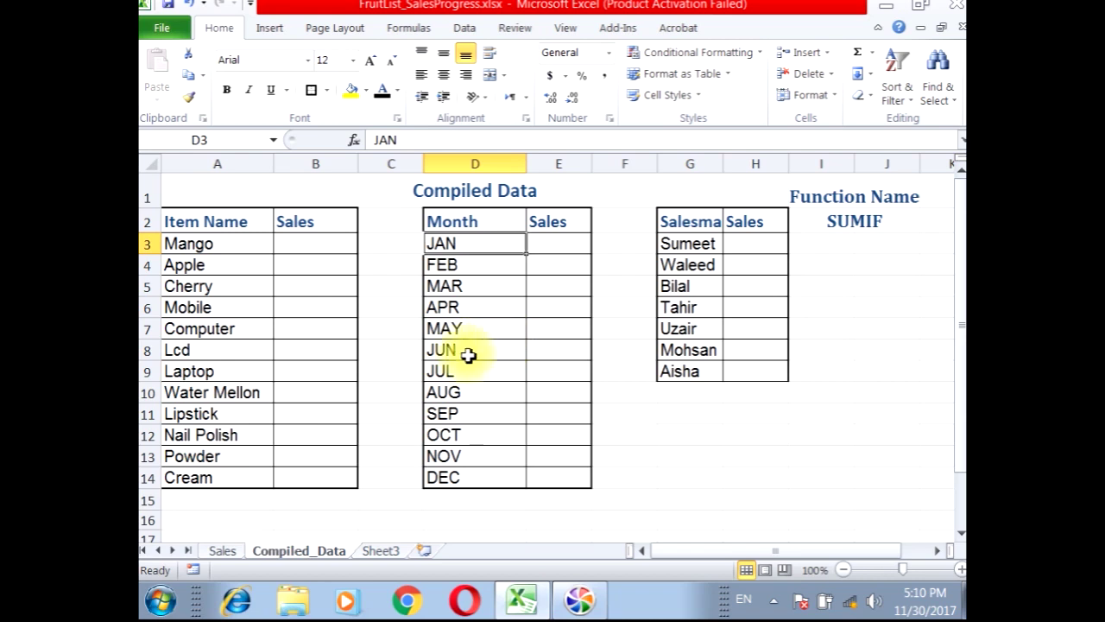
click(223, 551)
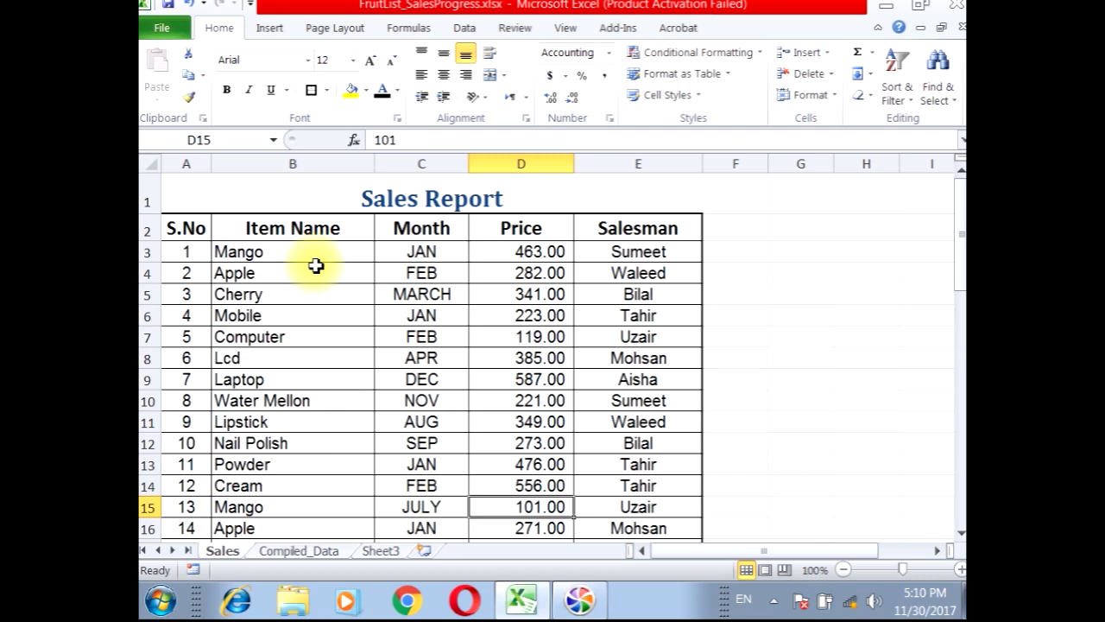
drag(185, 228, 616, 502)
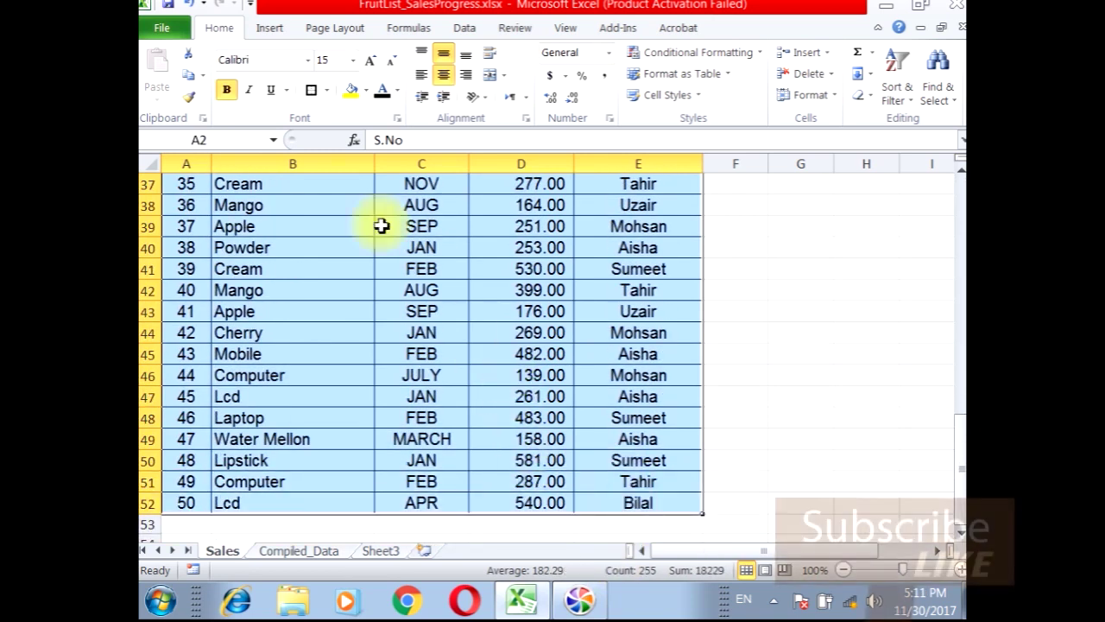
drag(202, 163, 613, 185)
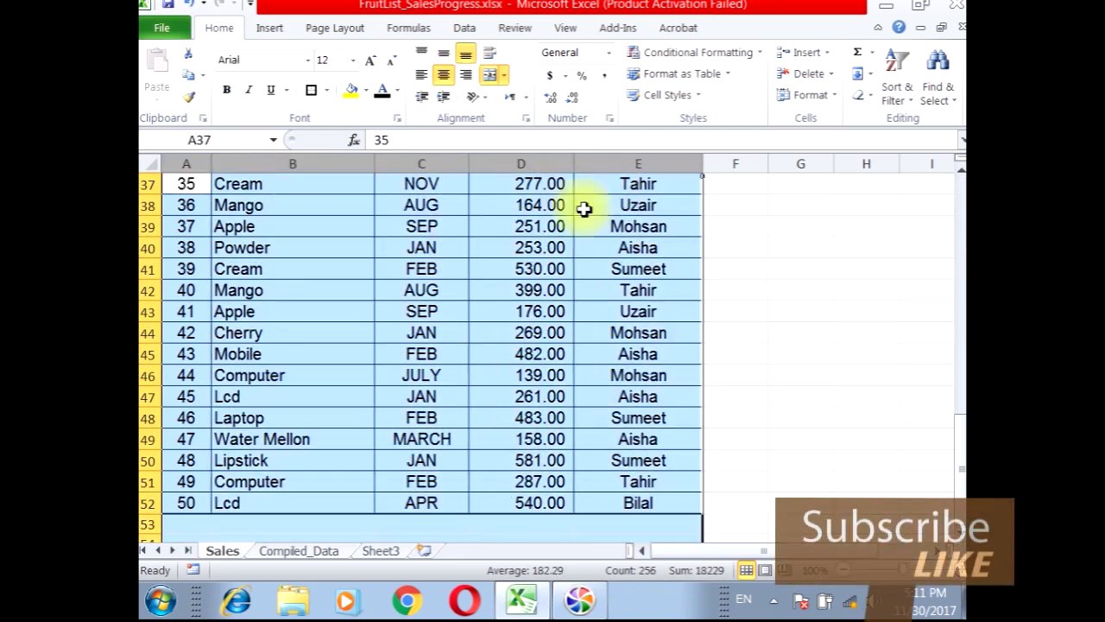
drag(690, 502, 168, 104)
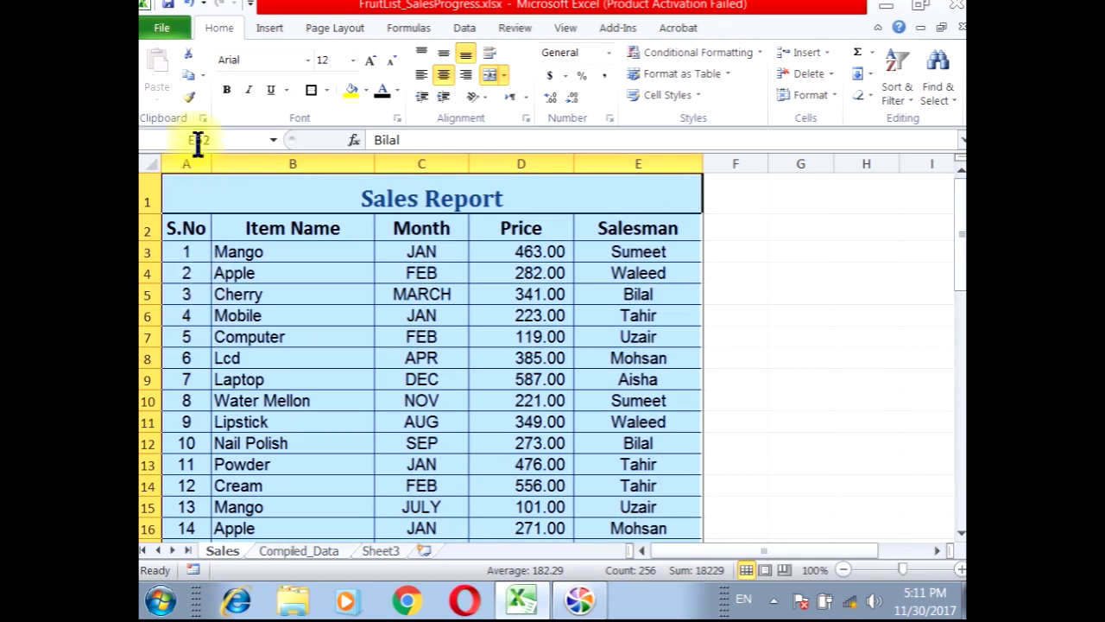
drag(192, 164, 628, 180)
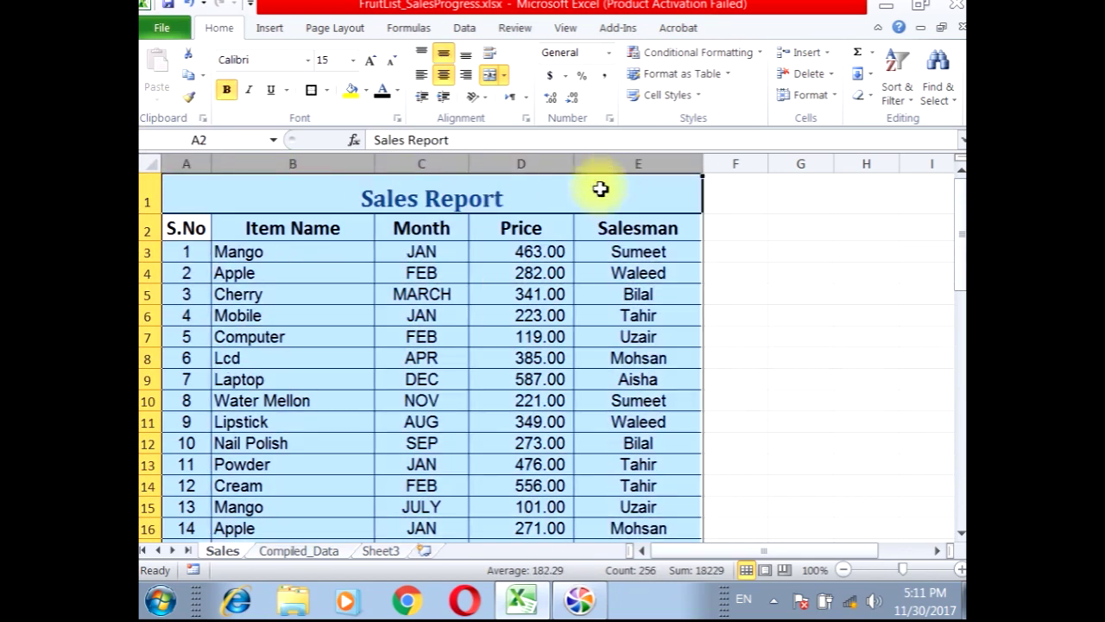
drag(172, 228, 599, 505)
click(408, 28)
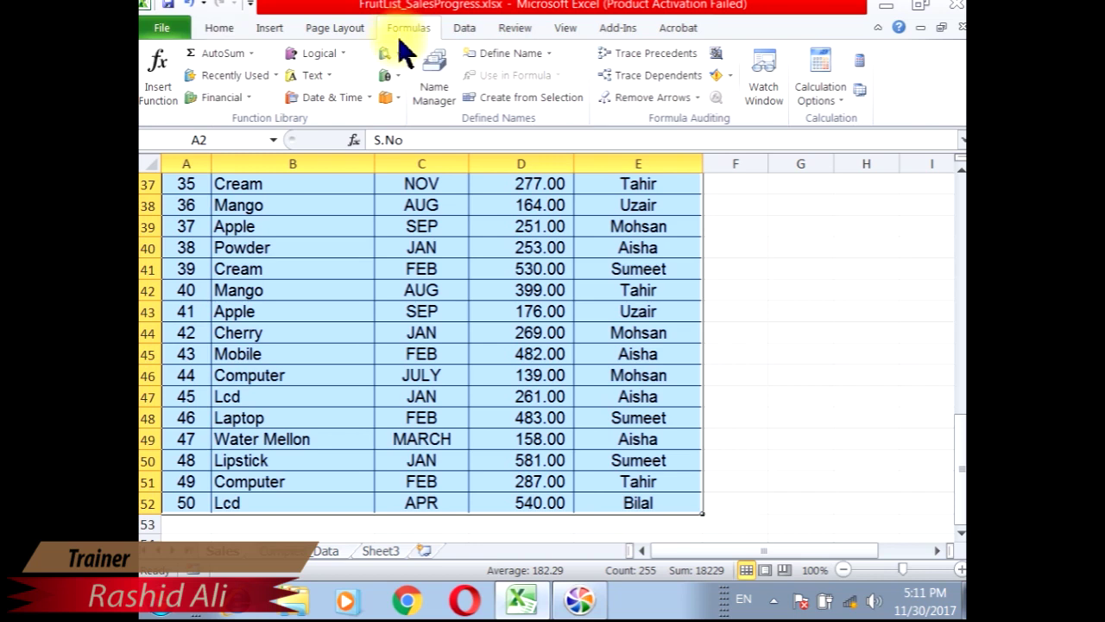
click(493, 53)
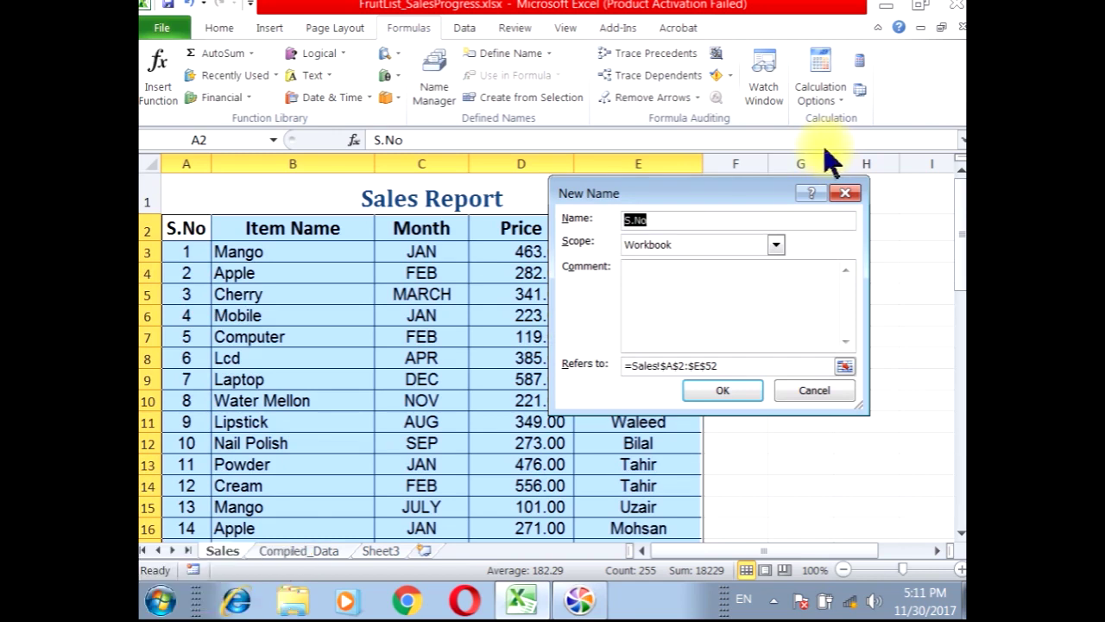
text(DataSheet)
click(786, 390)
click(509, 361)
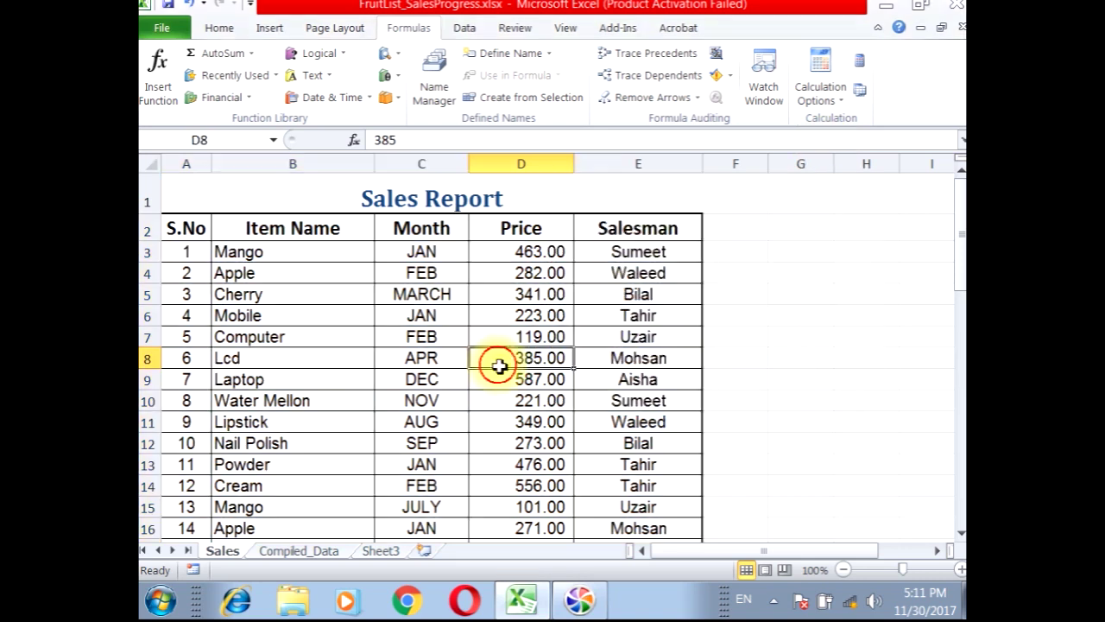
Insert a SUMIF function in the Mango sales cell B3 of the Compiled_Data sheet.
click(298, 550)
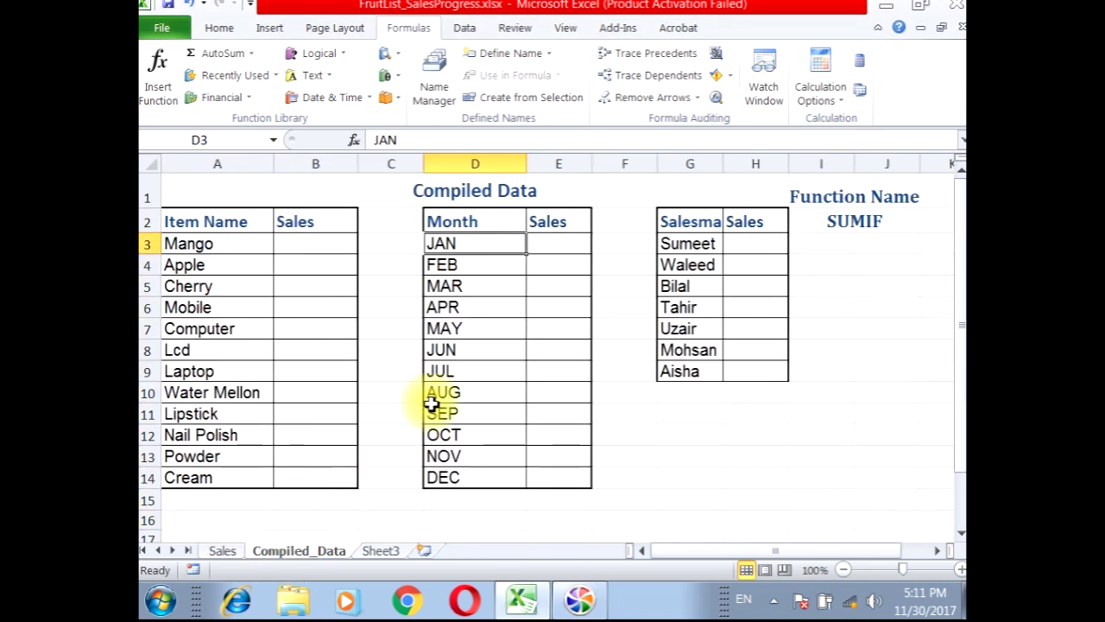
click(277, 242)
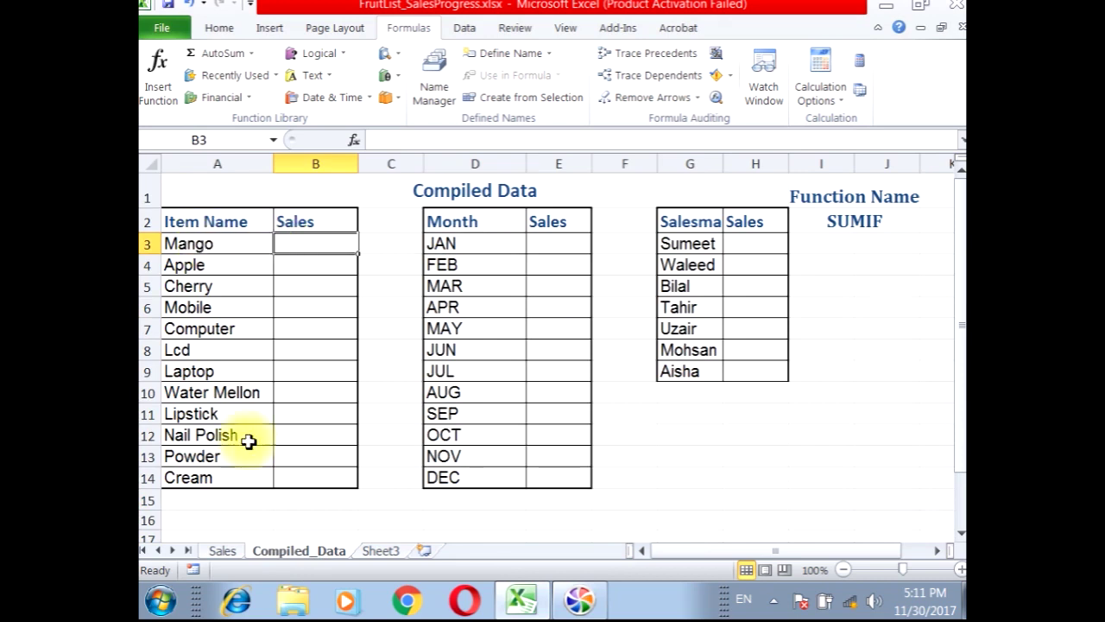
click(221, 549)
click(298, 549)
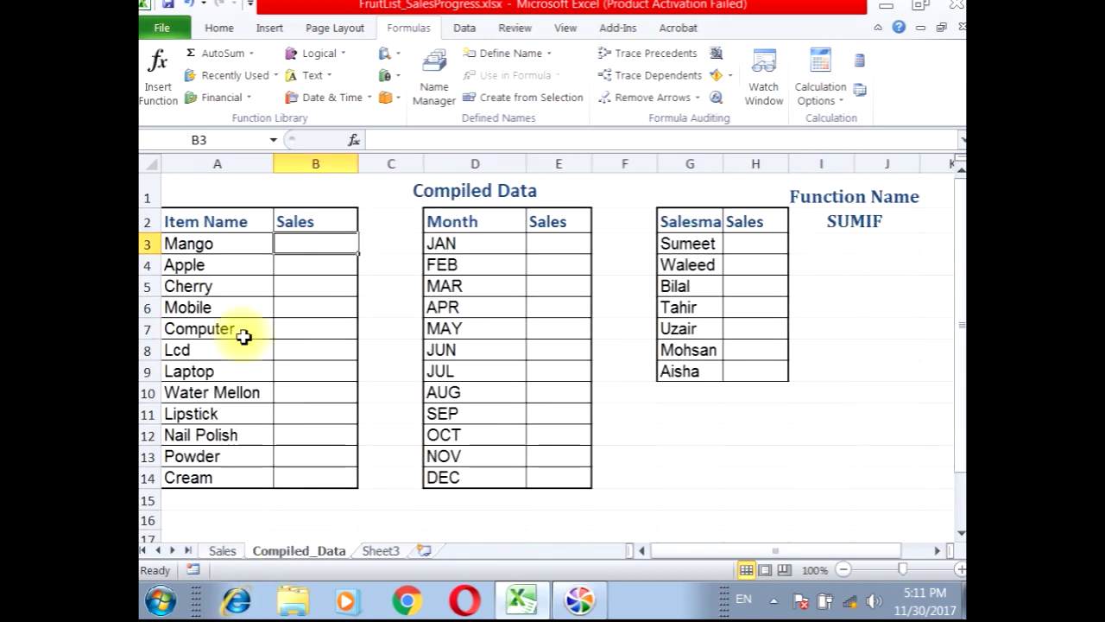
click(386, 53)
click(396, 57)
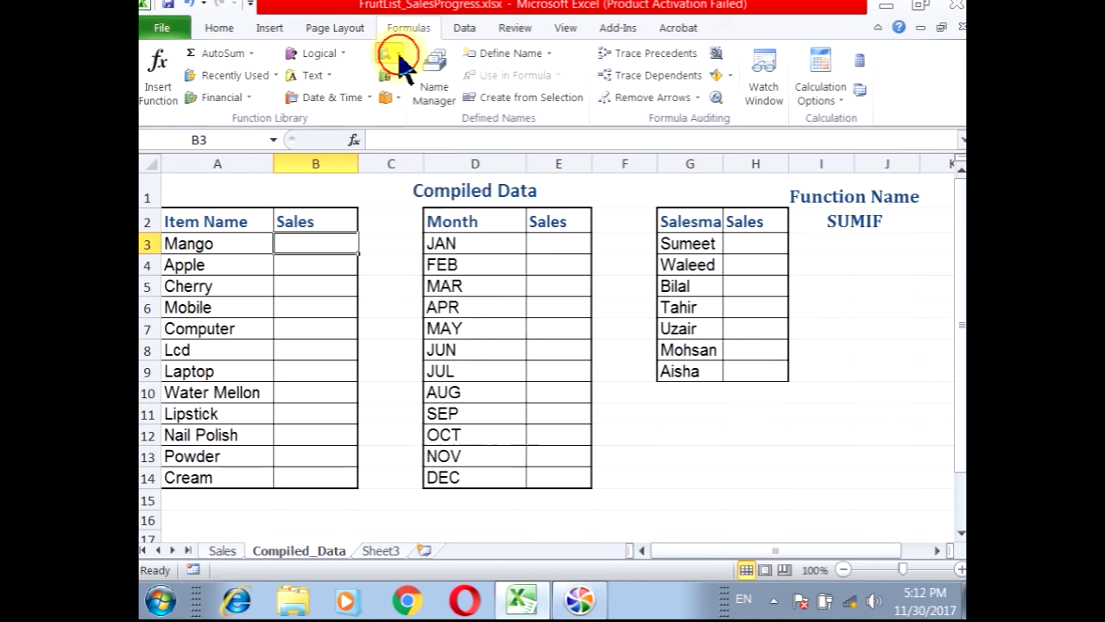
click(387, 75)
drag(510, 160, 524, 386)
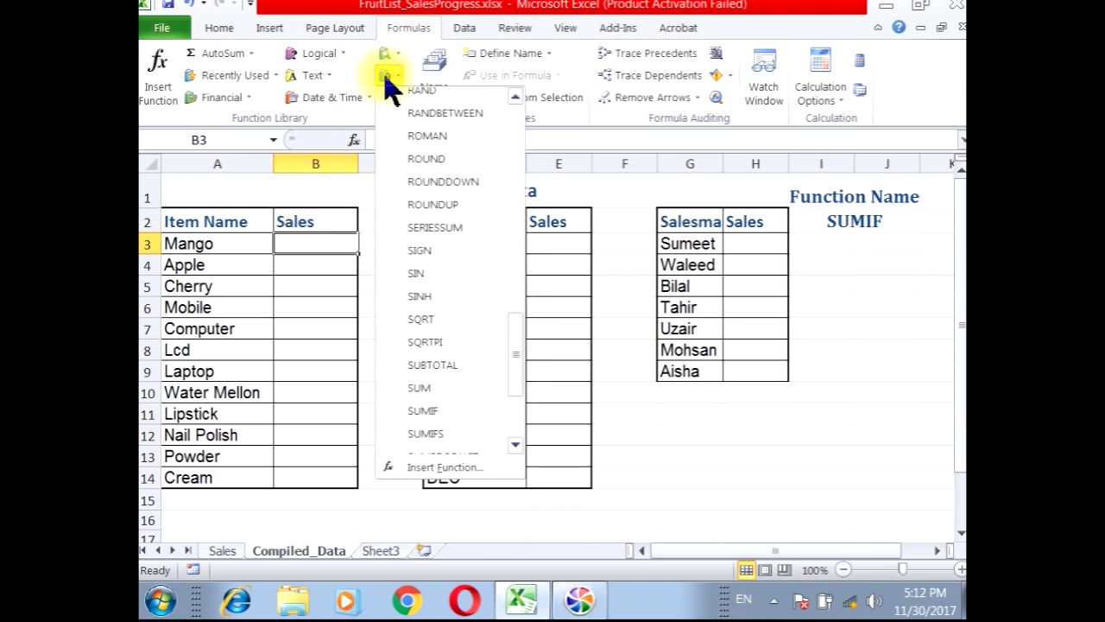
click(415, 412)
mouse_move(497, 226)
mouse_down()
mouse_move(499, 250)
mouse_move(516, 215)
mouse_up()
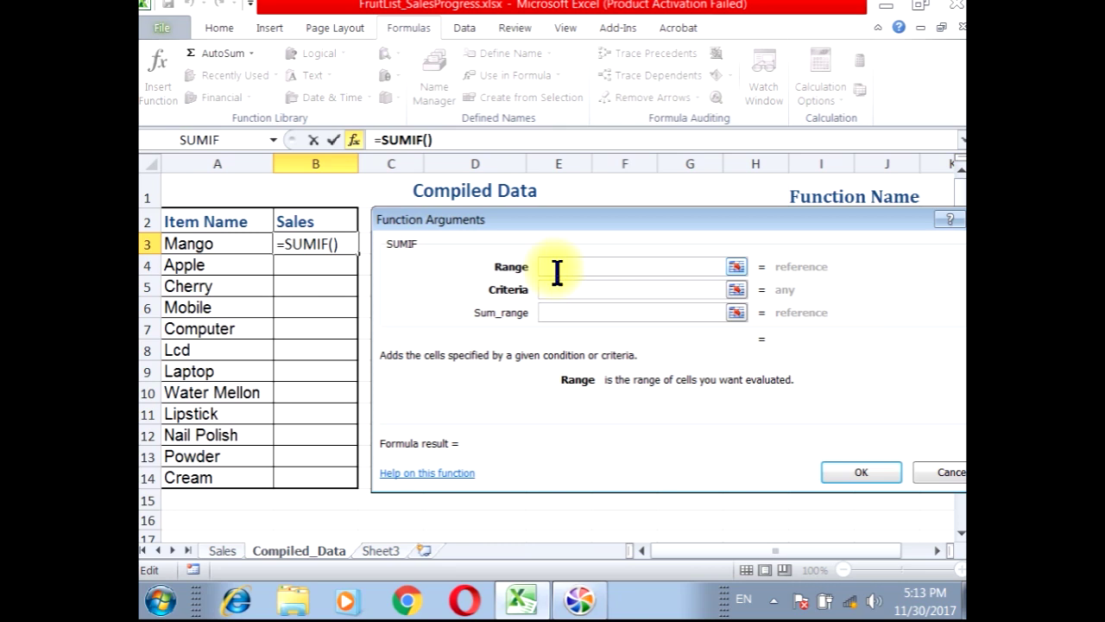
Set the SUMIF range to the item names in B3:B52 on the Sales sheet.
click(221, 552)
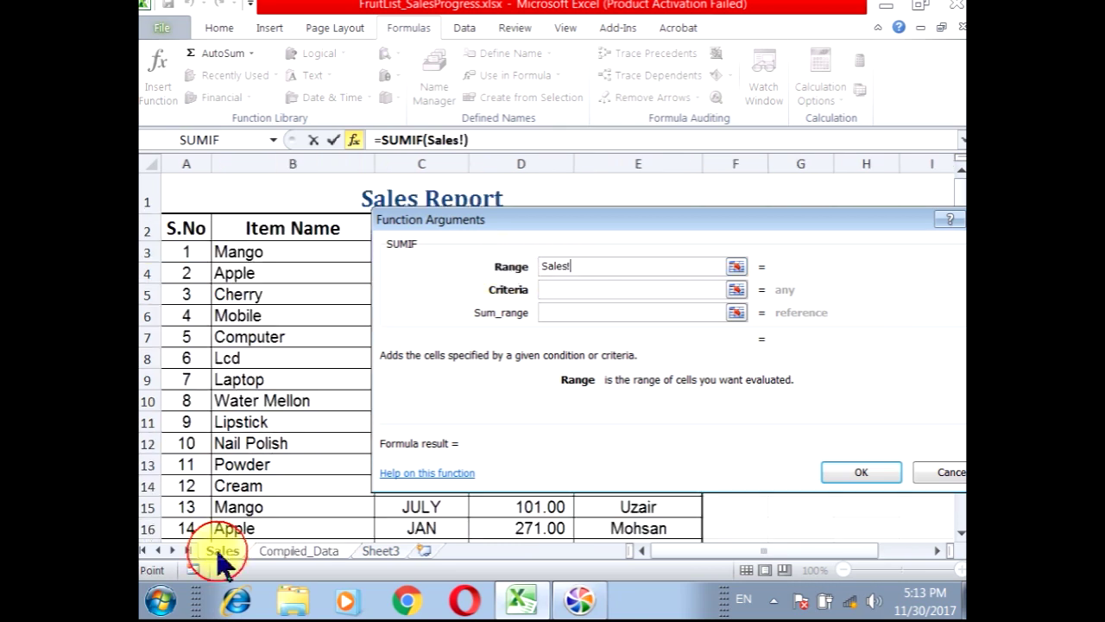
click(240, 252)
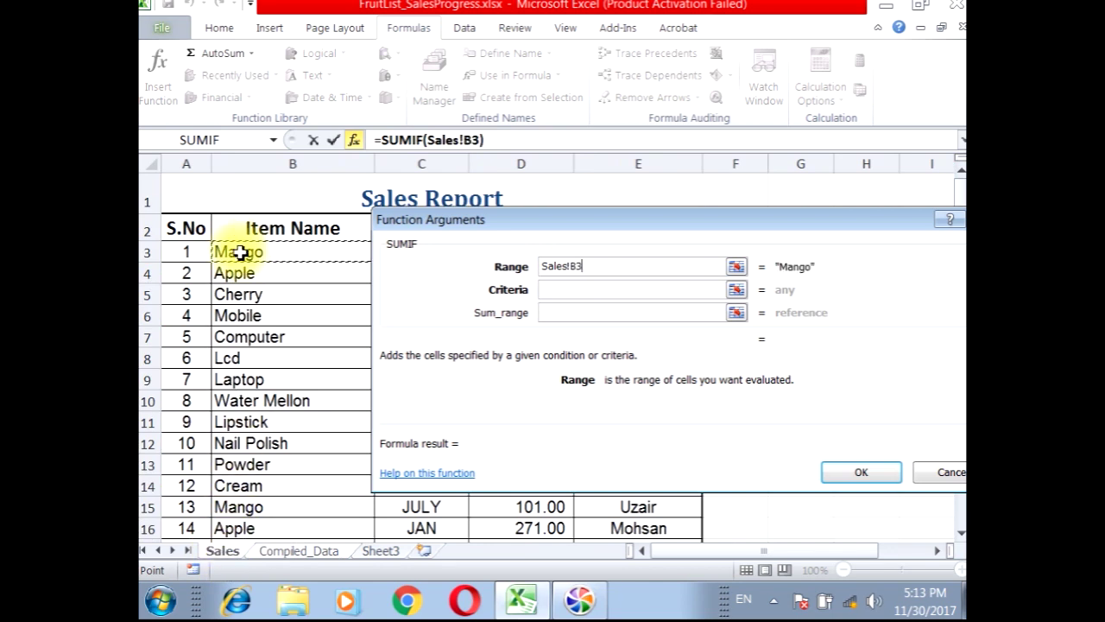
drag(240, 252, 239, 488)
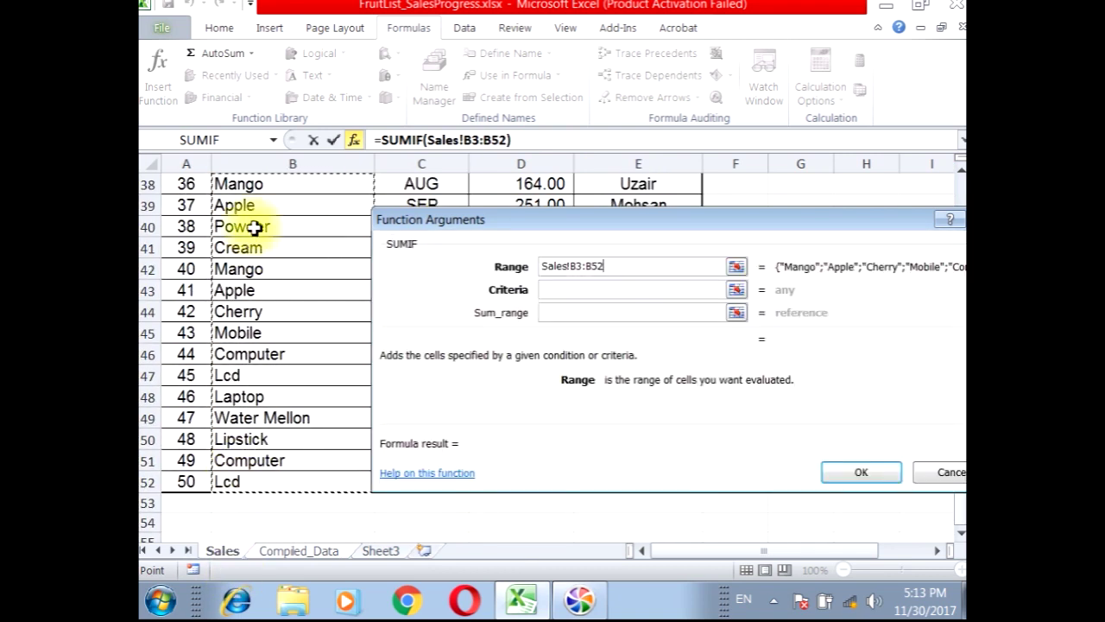
click(250, 160)
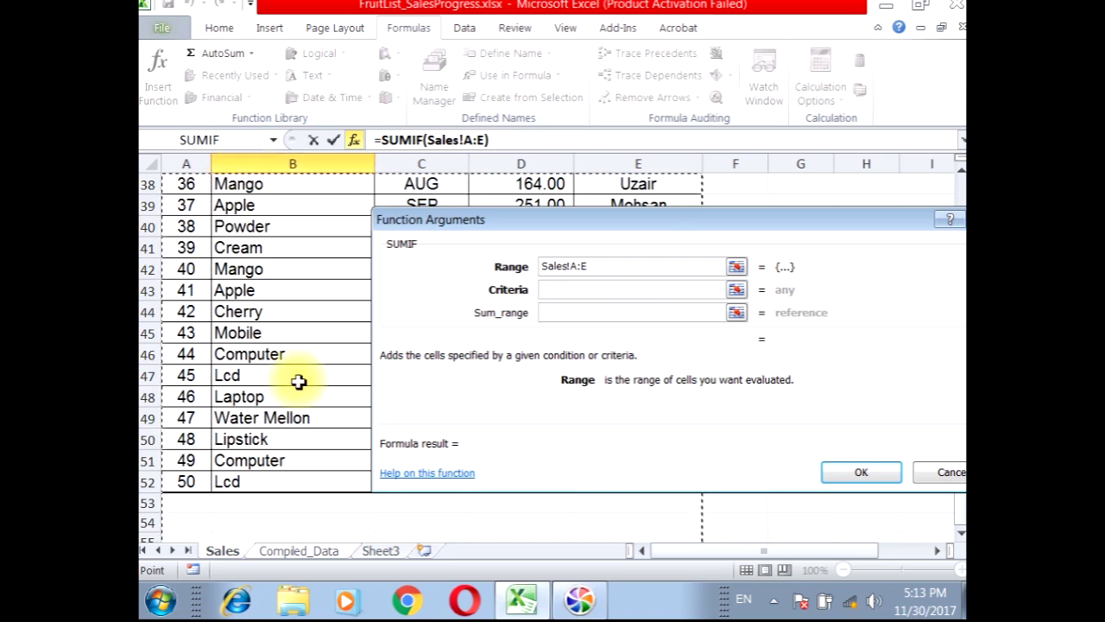
scroll(293, 345, up, 12)
drag(243, 252, 250, 504)
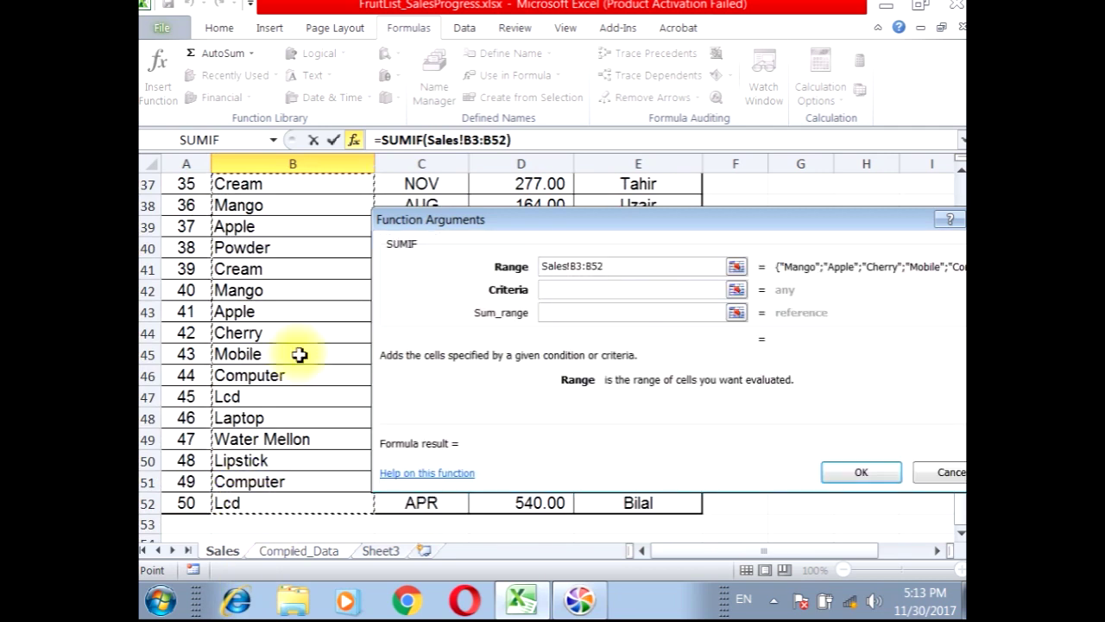
Use the Mango cell A3 as the SUMIF criteria and the prices in Sales!D3:D52 as the sum range.
click(612, 290)
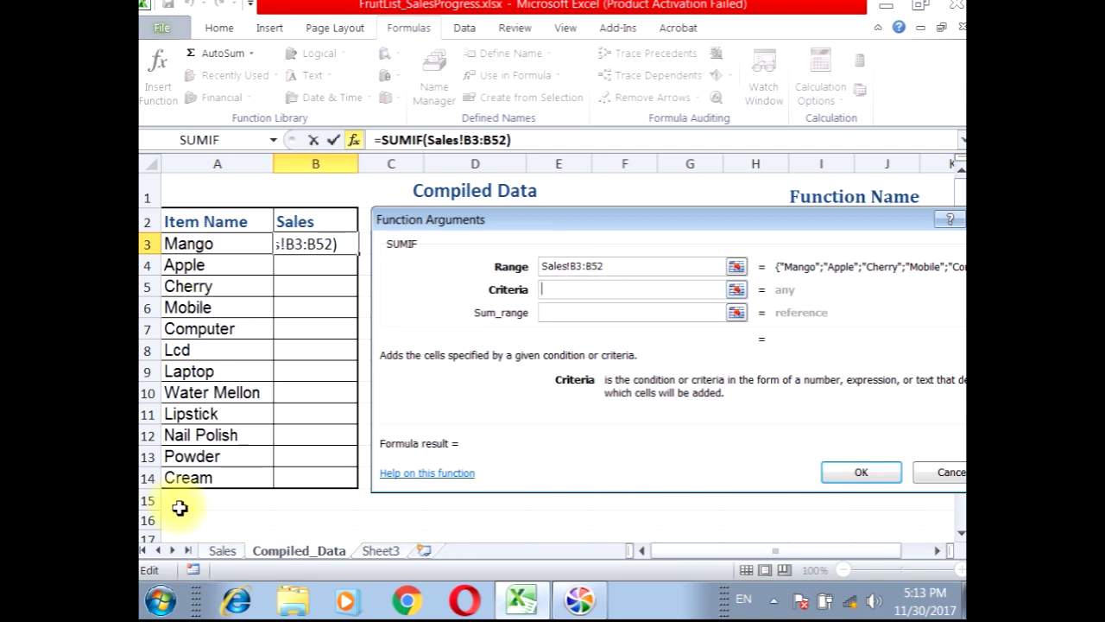
click(201, 245)
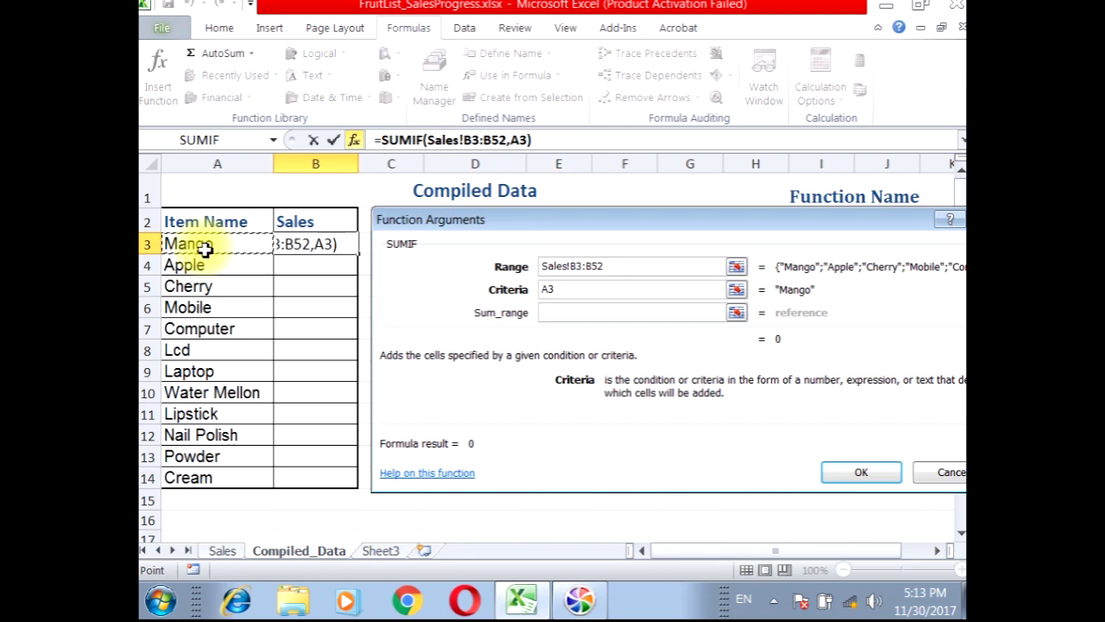
click(572, 311)
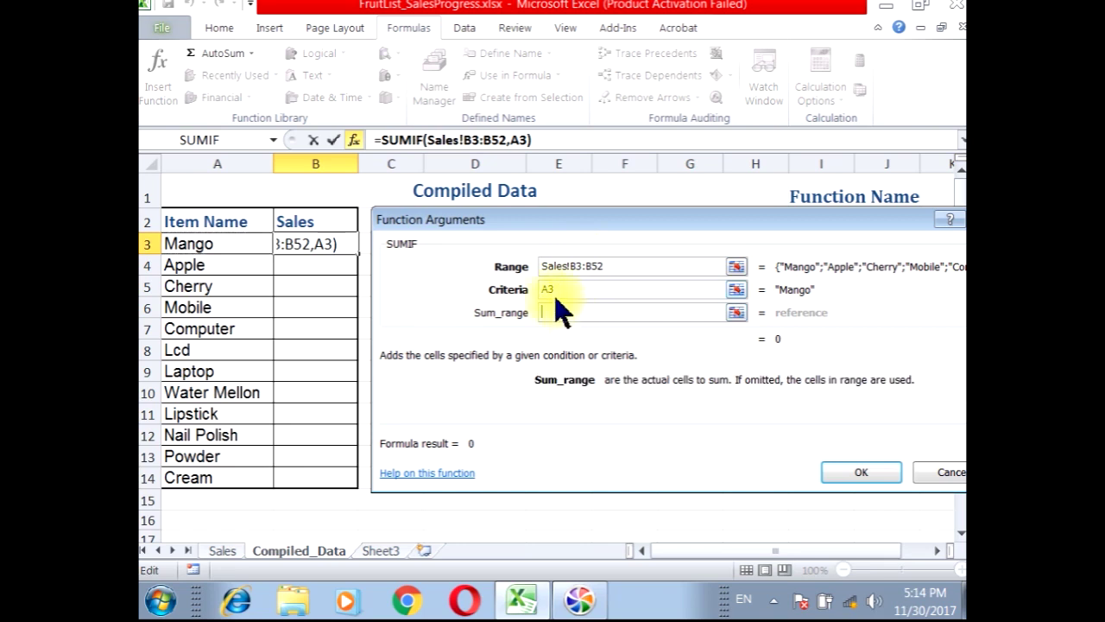
click(227, 554)
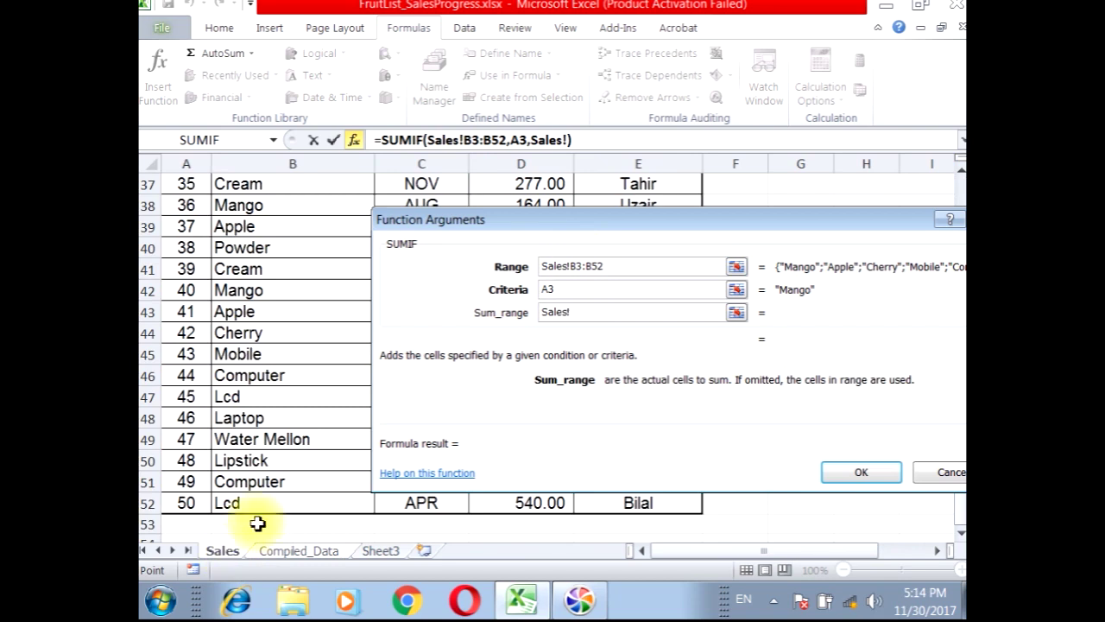
drag(590, 222, 358, 365)
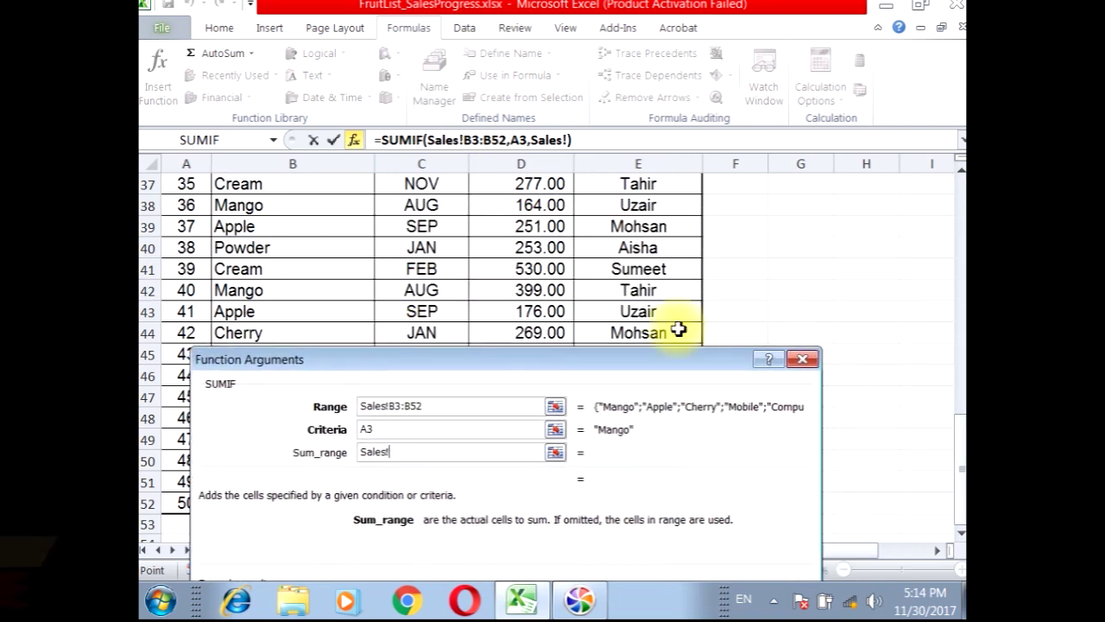
drag(958, 484, 939, 222)
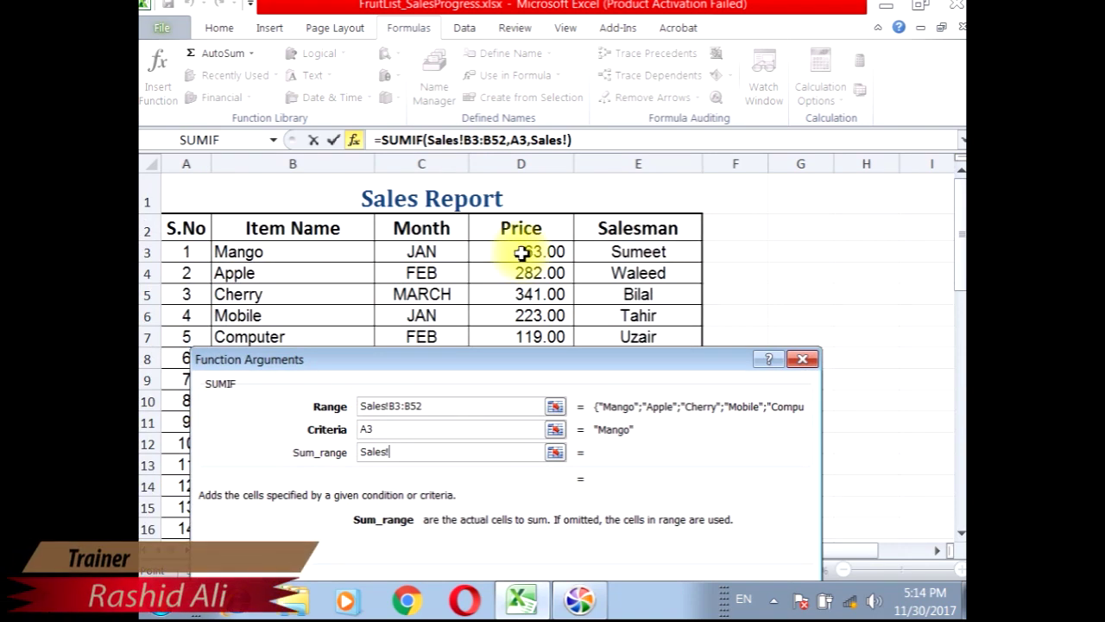
drag(508, 251, 506, 508)
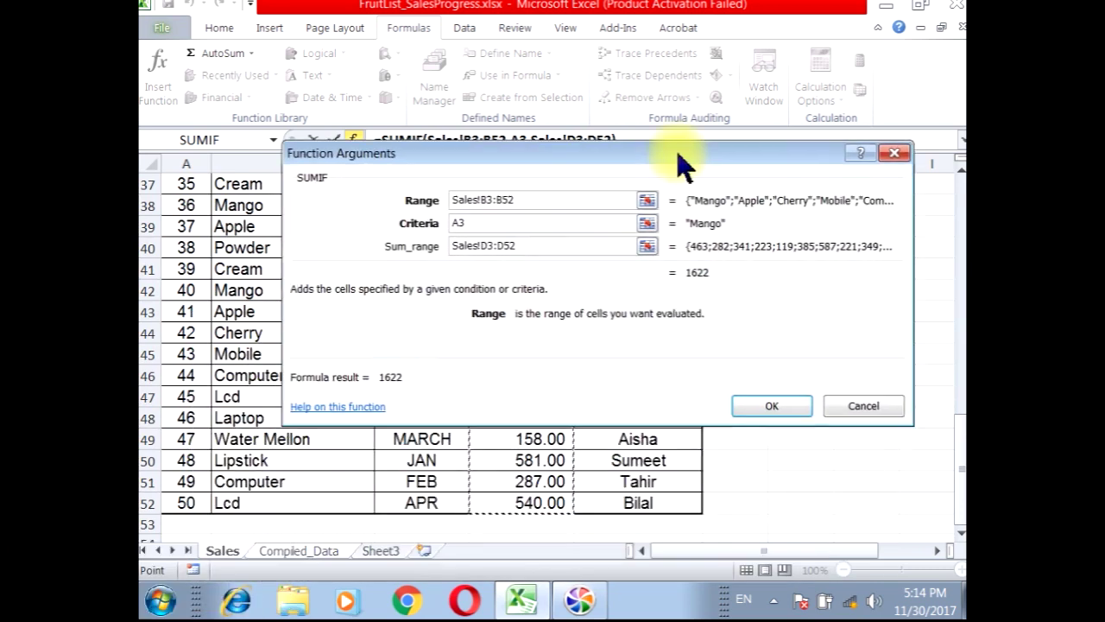
Review the range, criteria and sum range arguments and complete the Mango SUMIF formula.
click(526, 201)
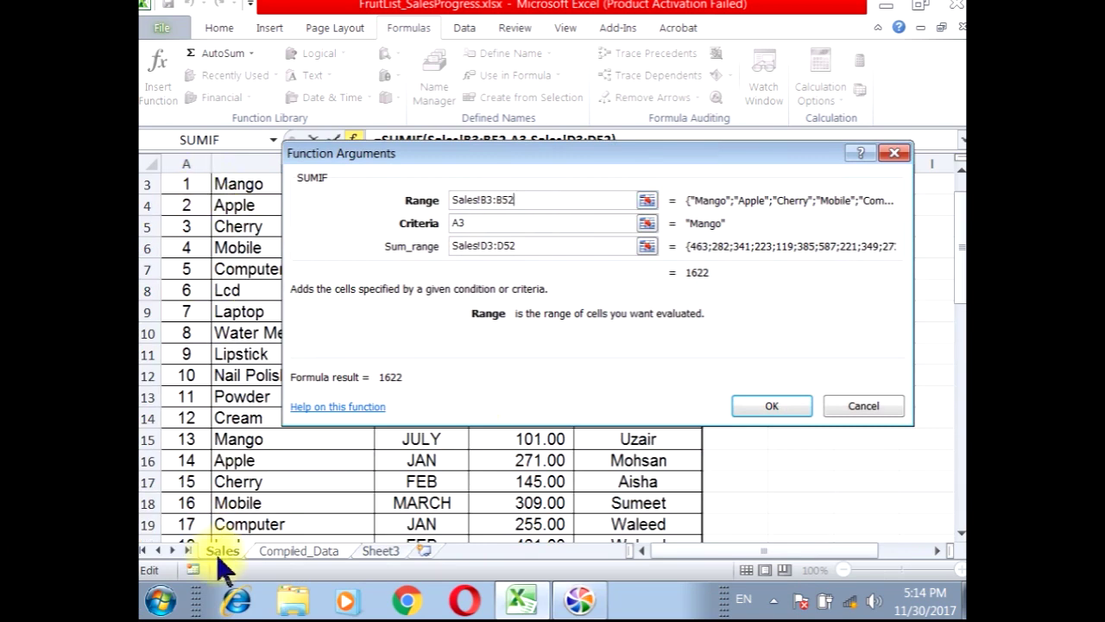
click(481, 223)
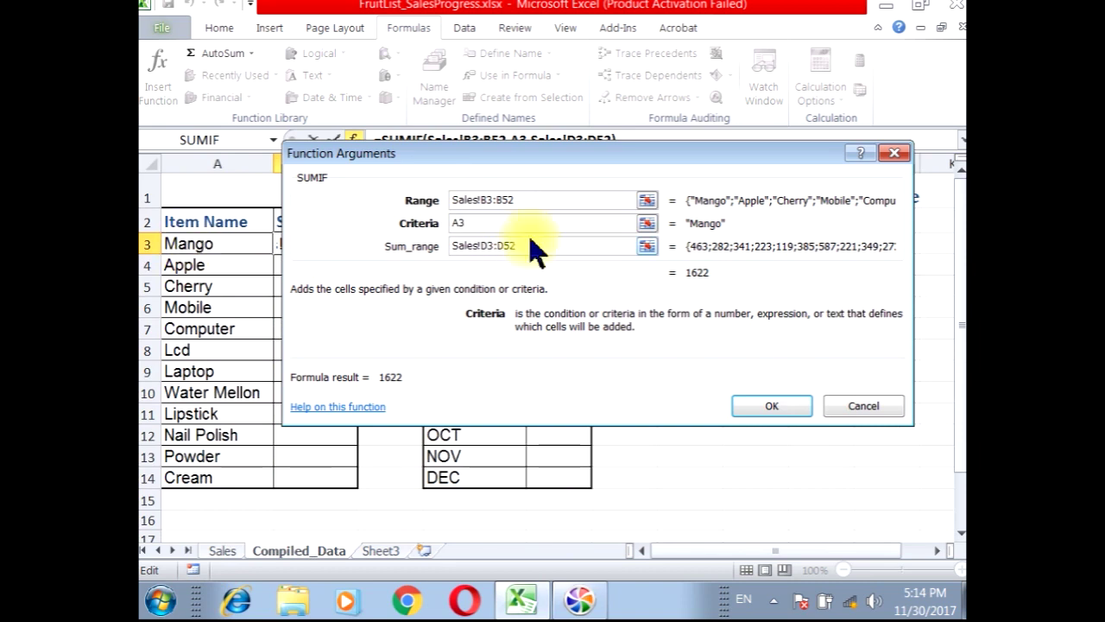
click(558, 248)
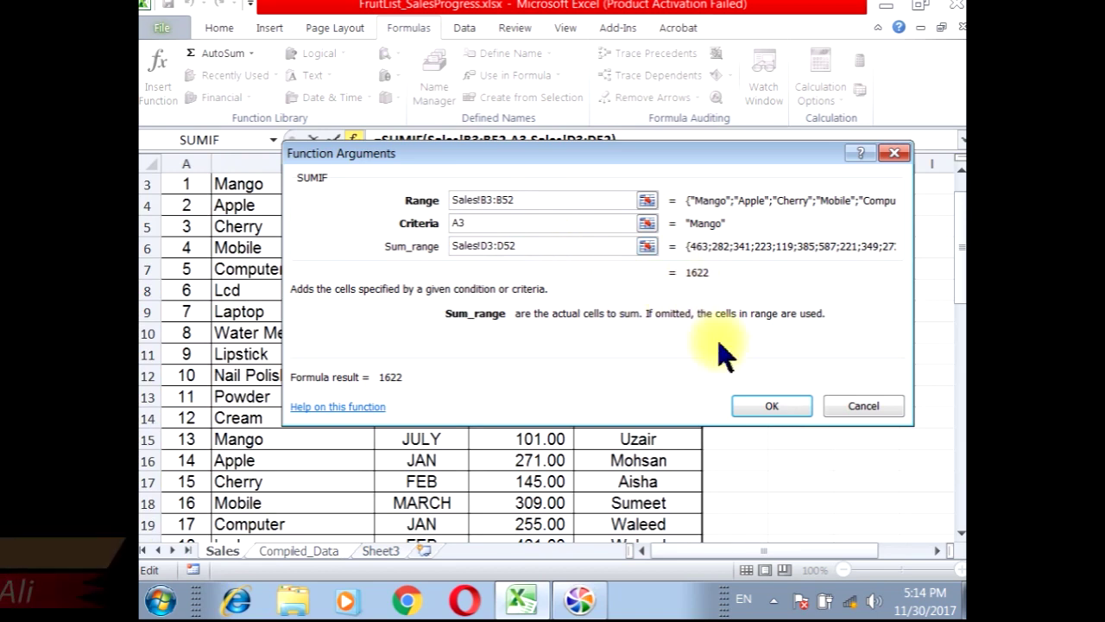
click(742, 407)
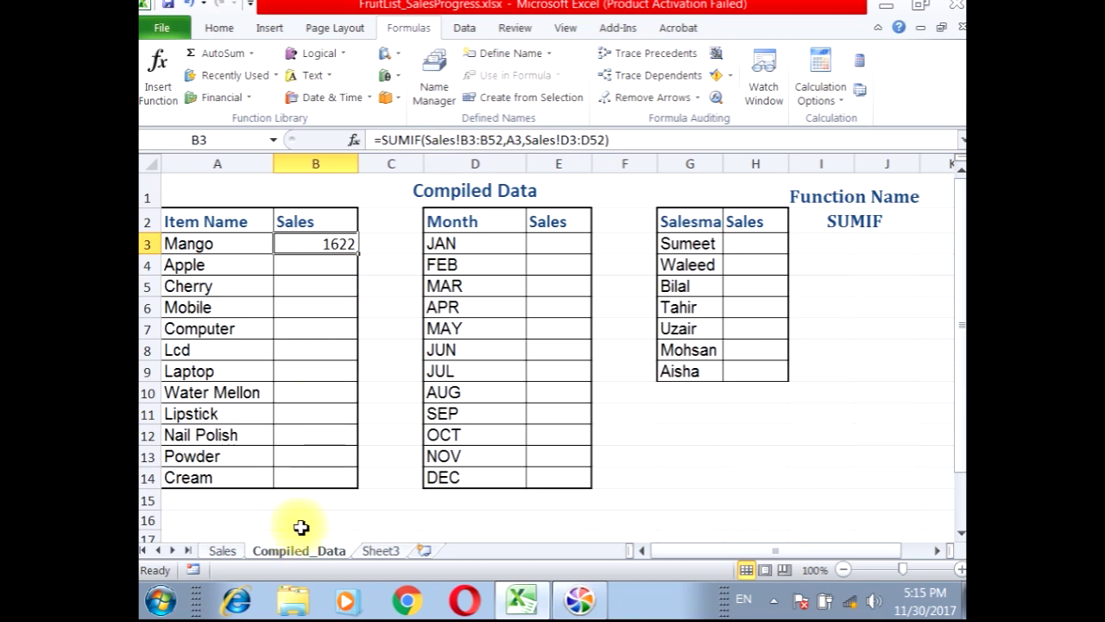
Define the workbook name Item_Name for the item names in B3:B52 on the Sales sheet.
click(226, 551)
scroll(279, 344, down, 1)
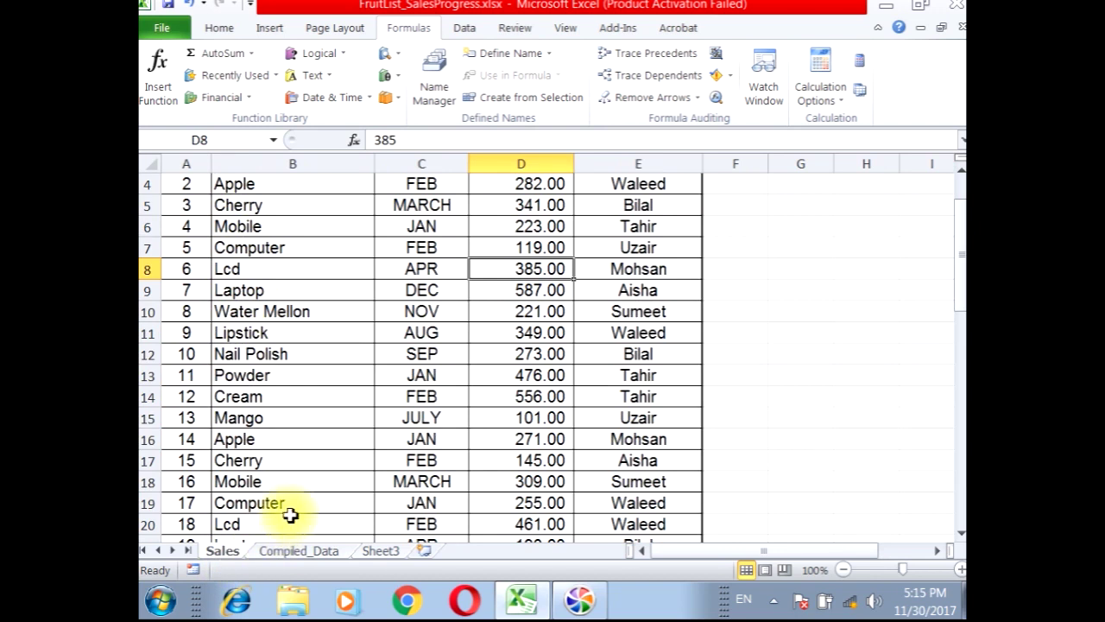
scroll(290, 513, up, 1)
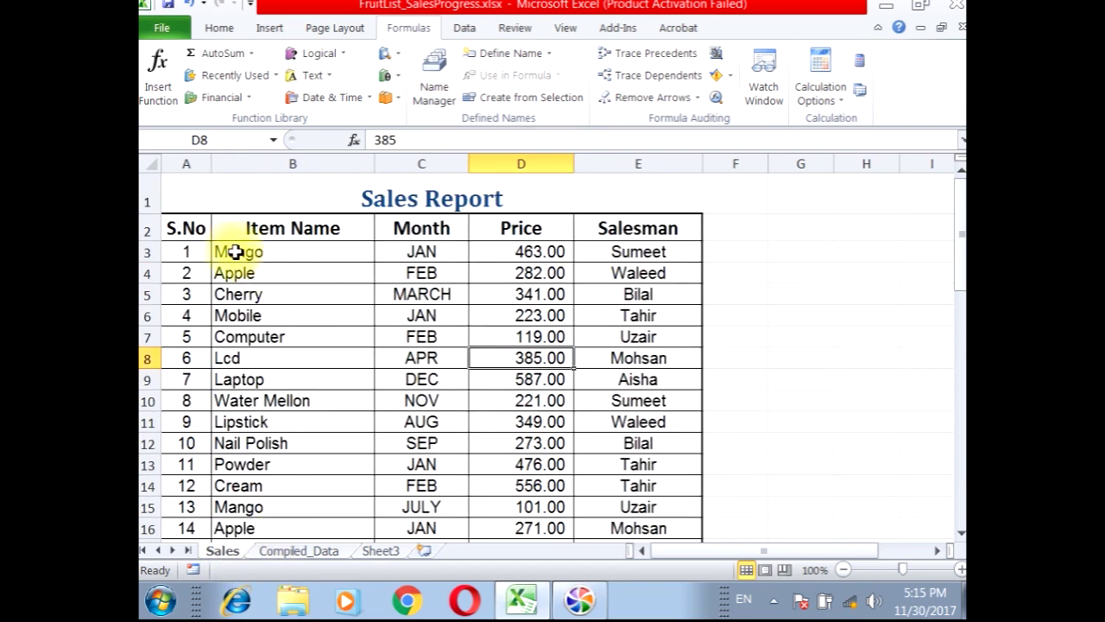
drag(235, 252, 246, 502)
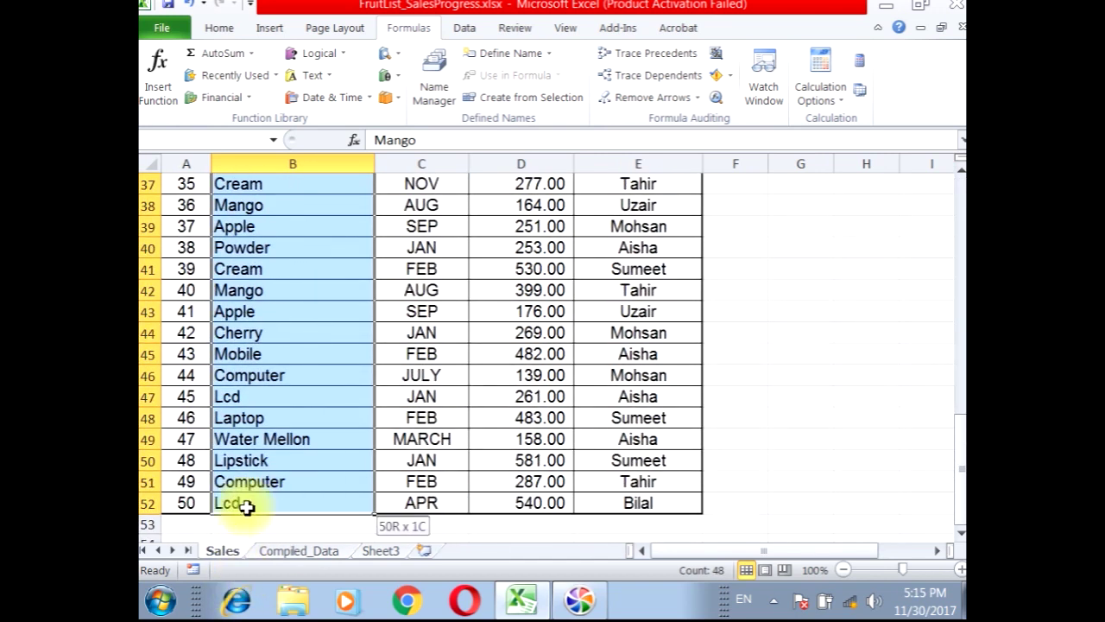
click(507, 53)
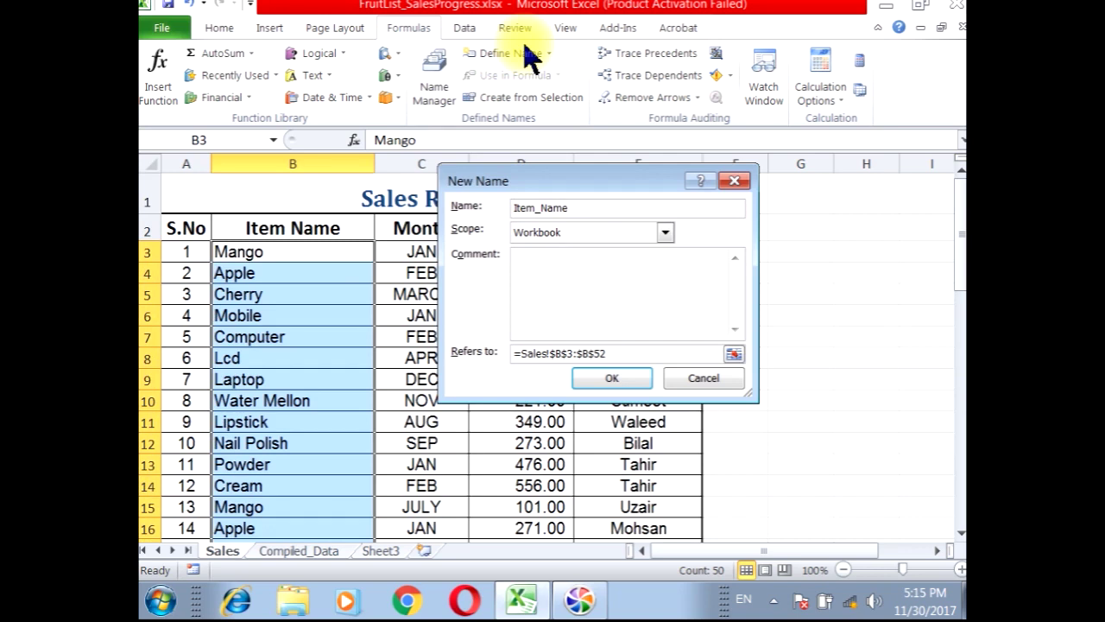
click(632, 383)
Define the workbook name Month for the months in C3:C52 on the Sales sheet.
drag(429, 250, 407, 470)
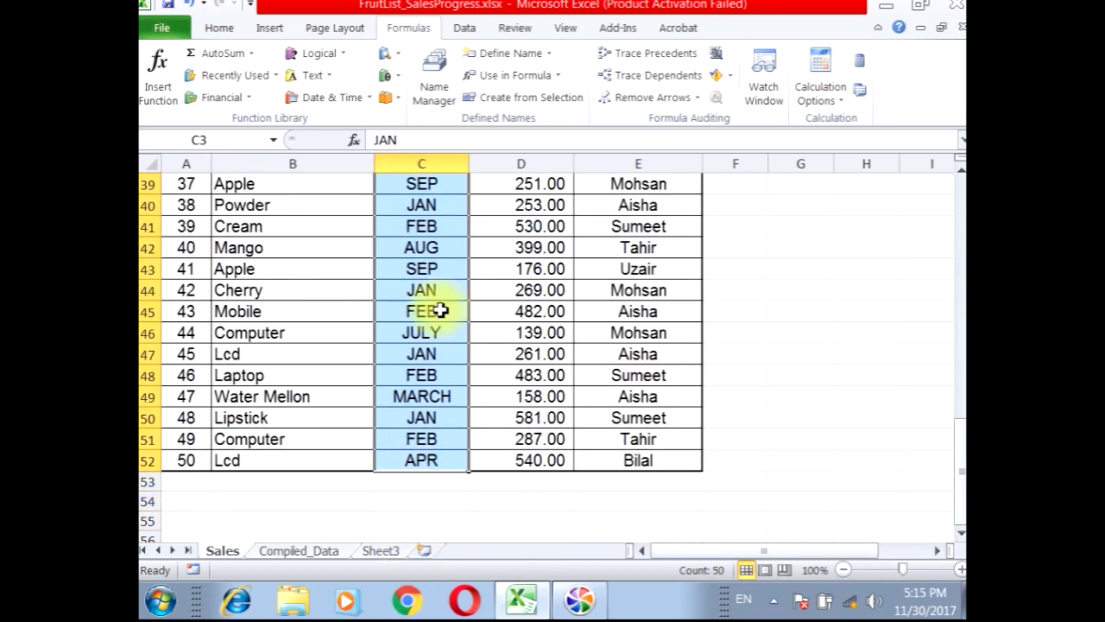
click(516, 55)
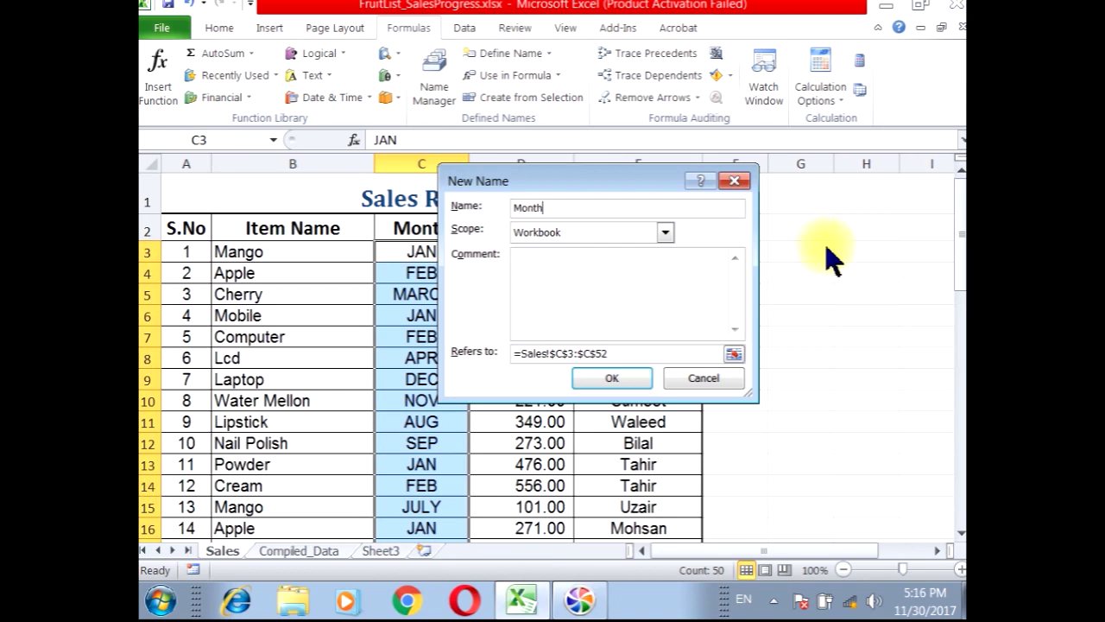
click(611, 380)
Define the workbook name Price for the prices in D3:D52 on the Sales sheet.
drag(539, 250, 500, 497)
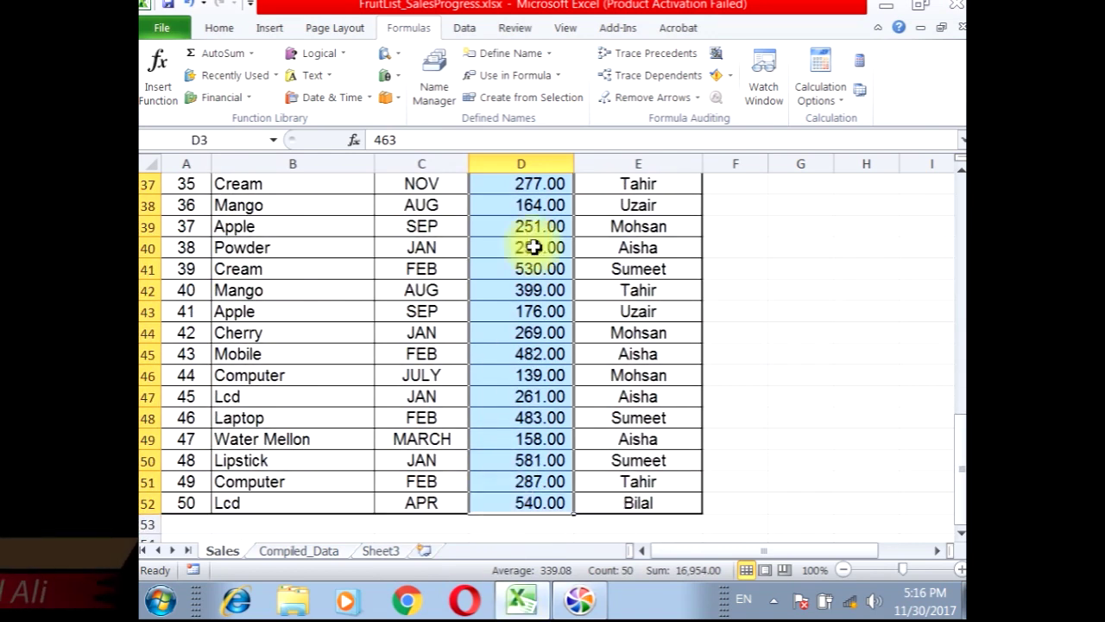
click(507, 55)
text(Pr)
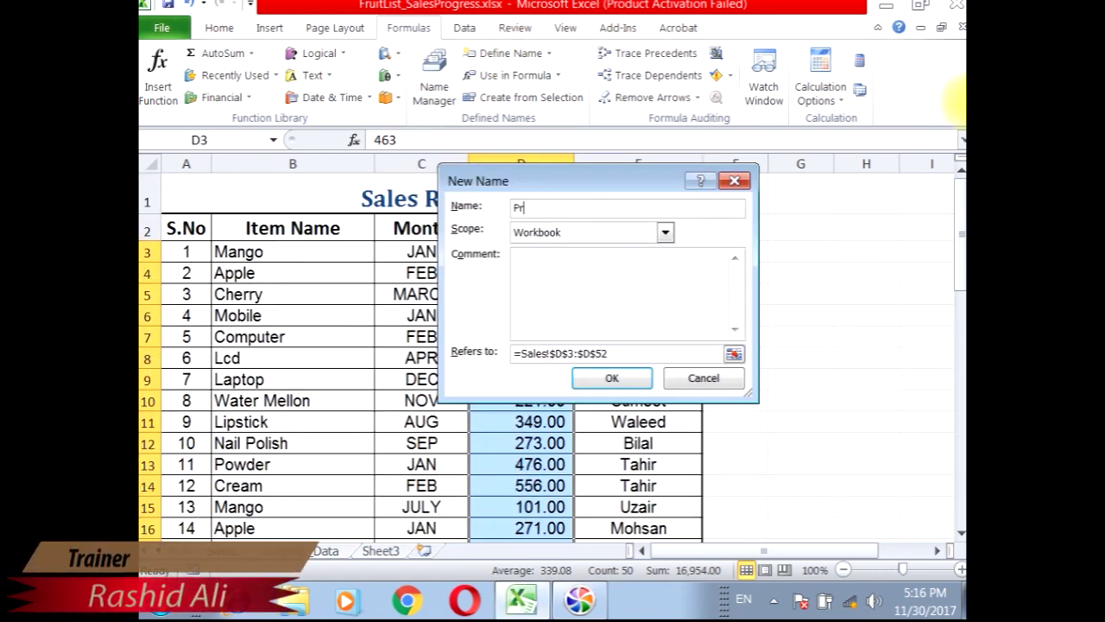
key(Return)
Define the workbook name Salesman for the salesman entries in E3:E52 on the Sales sheet.
drag(639, 252, 617, 499)
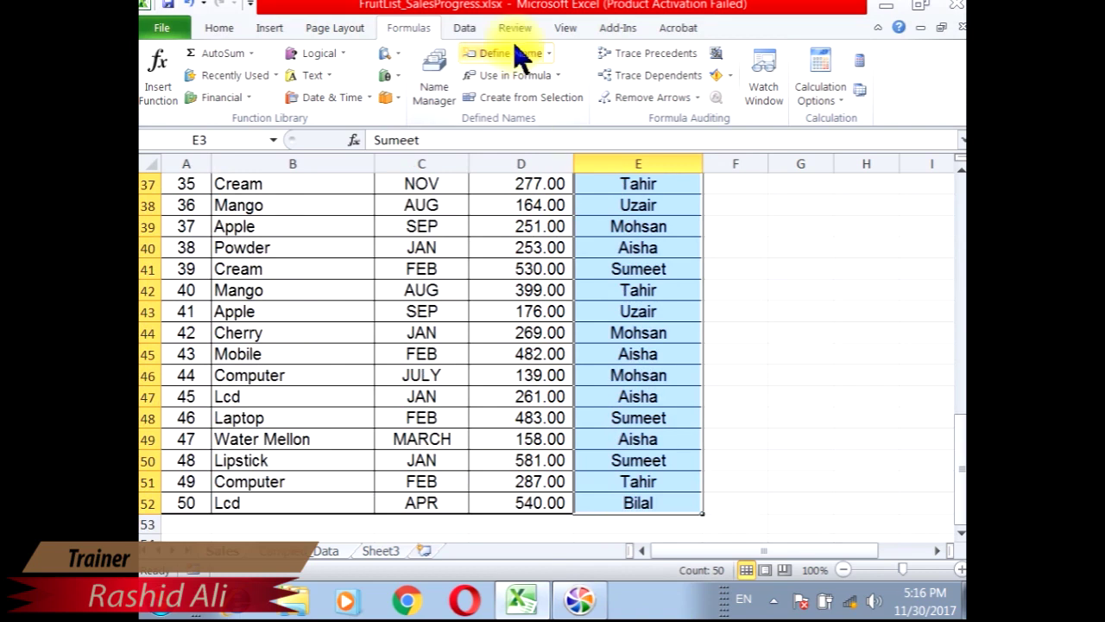
click(518, 53)
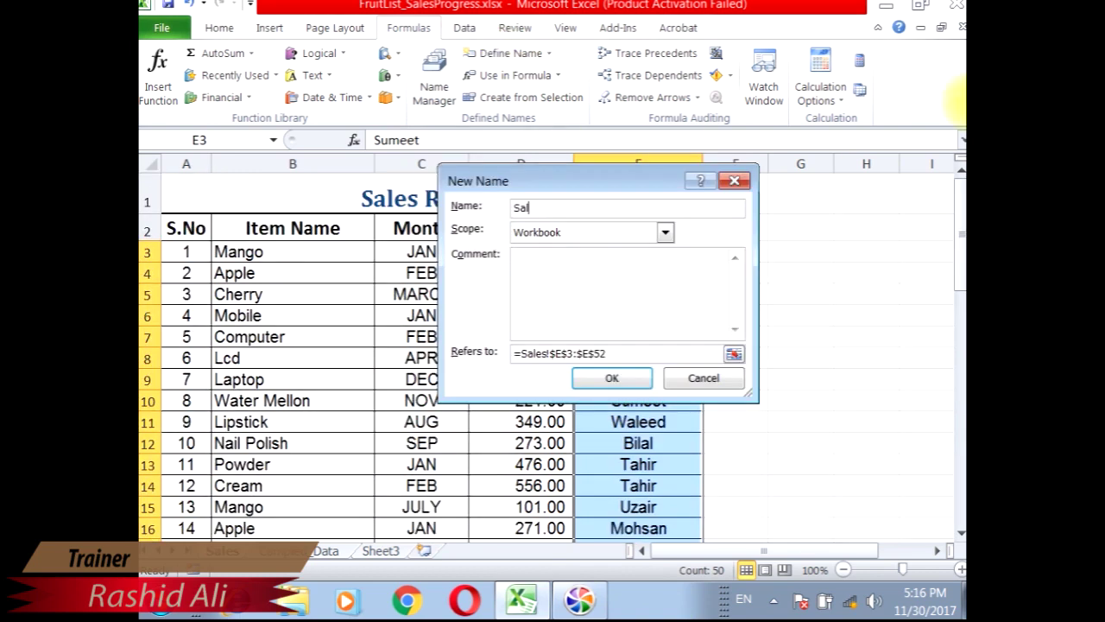
text(Salesman)
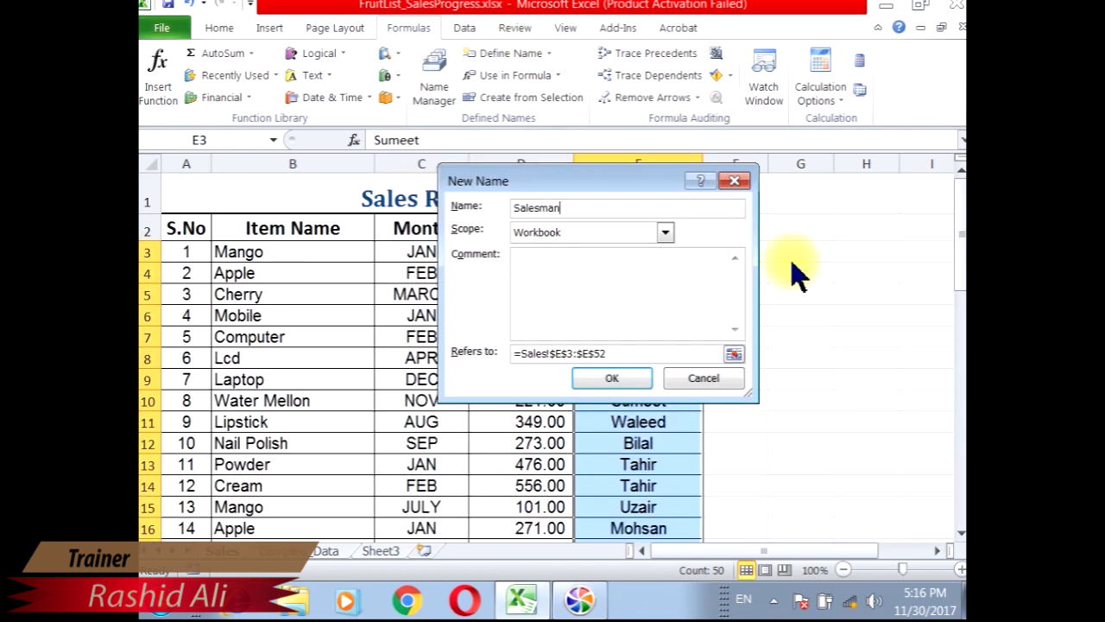
click(612, 378)
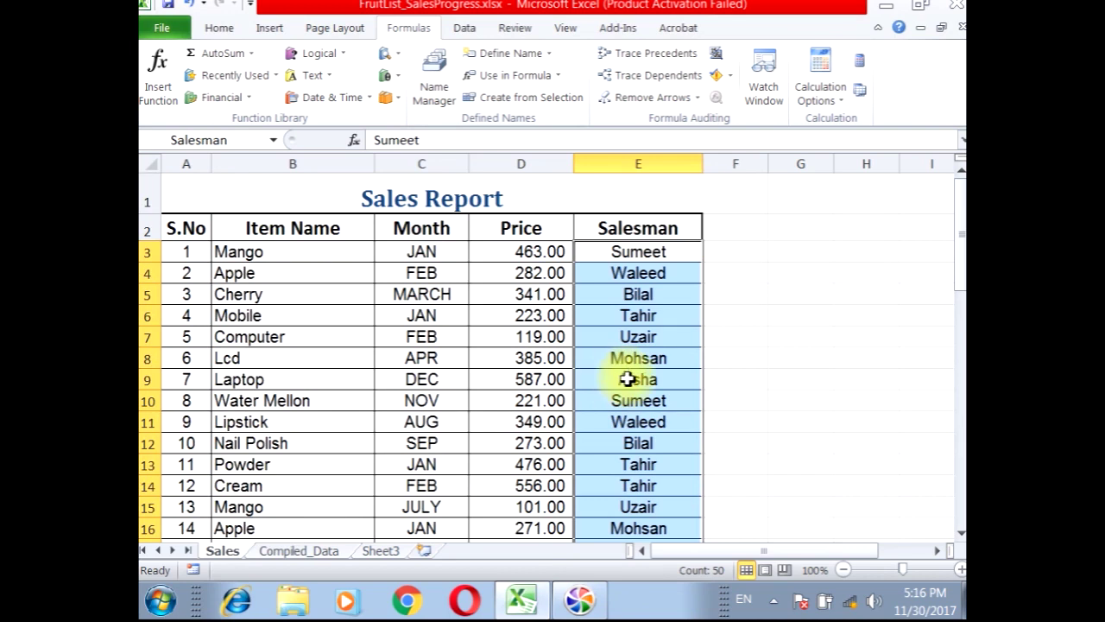
Check the Sales column headings and clear the Mango formula from cell B3 on the Compiled_Data sheet.
click(263, 231)
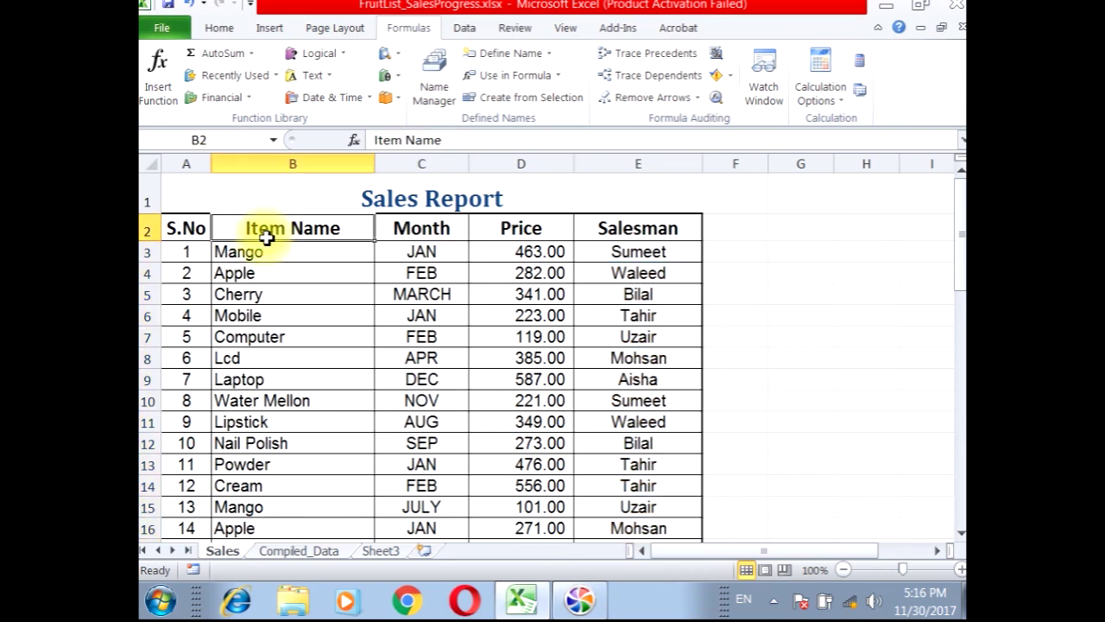
click(426, 229)
click(494, 228)
click(630, 230)
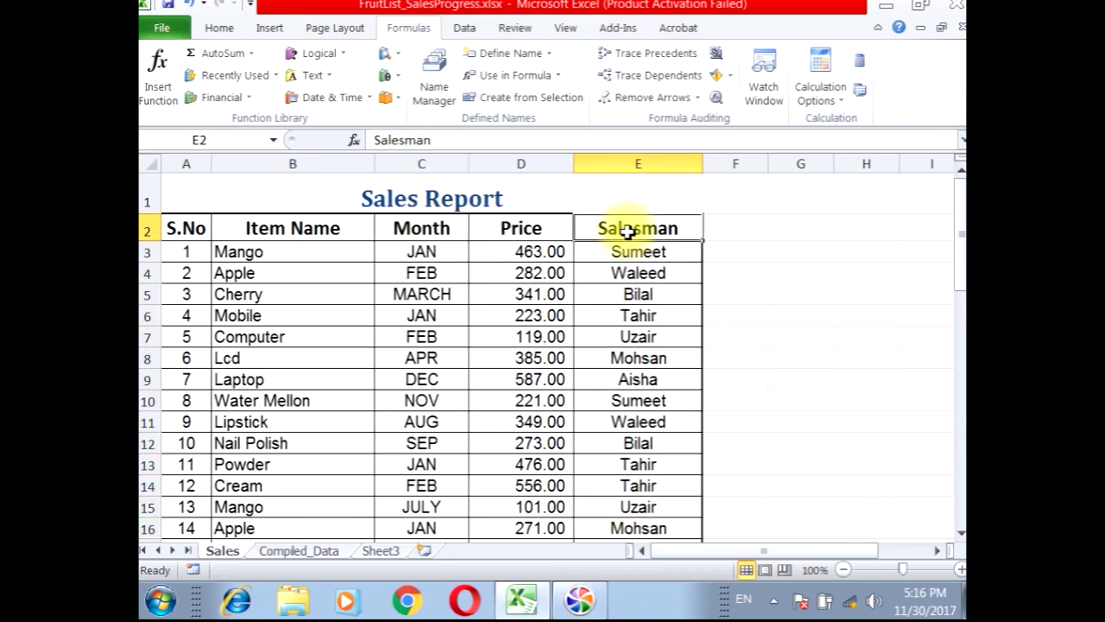
click(298, 551)
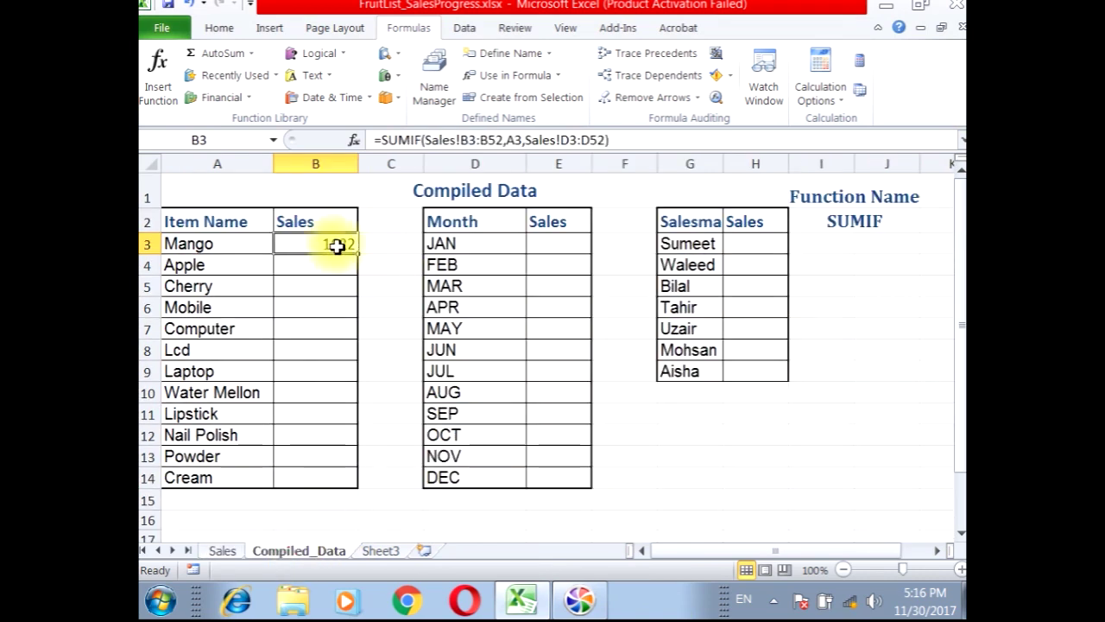
key(Delete)
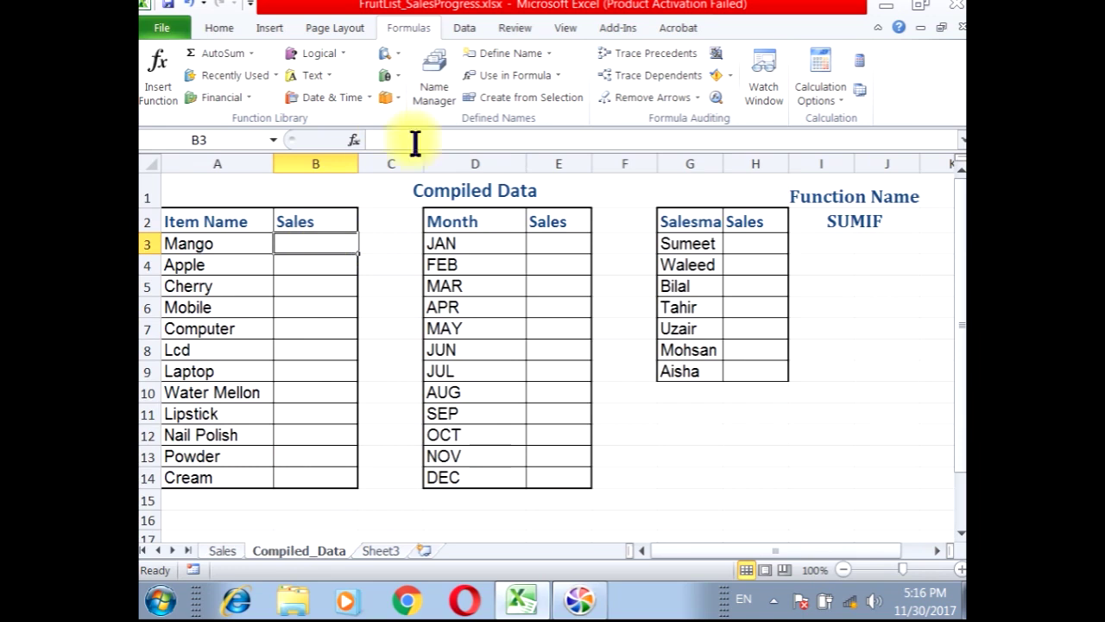
Insert the SUMIF function in the Mango sales cell B3 of Compiled_Data.
click(386, 76)
drag(516, 177, 525, 374)
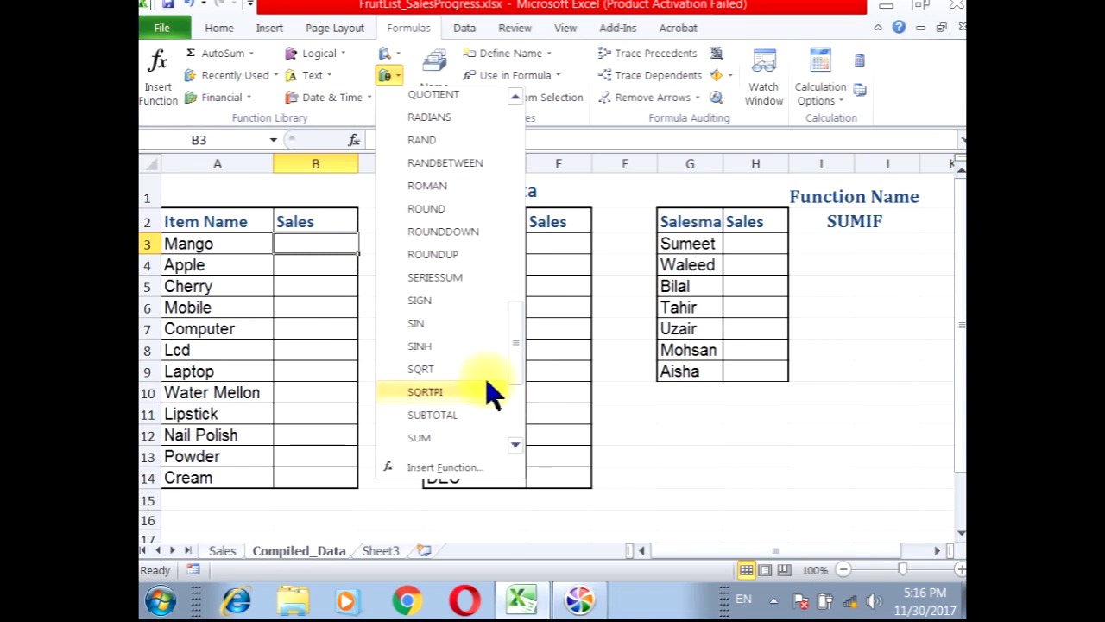
scroll(476, 363, down, 1)
scroll(476, 364, down, 1)
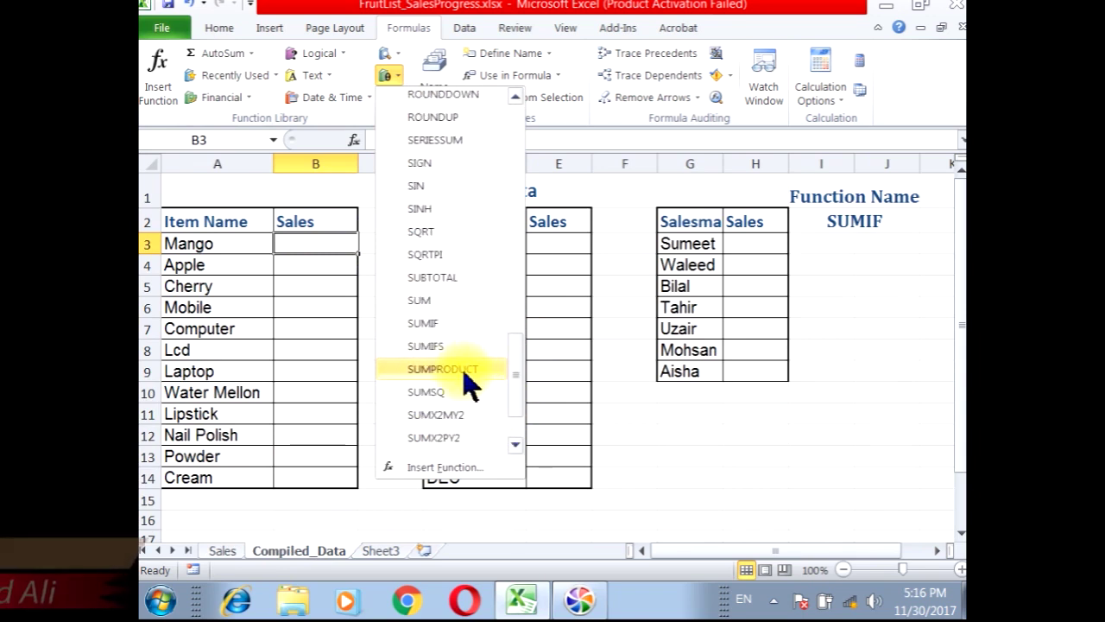
click(455, 343)
drag(505, 154, 703, 121)
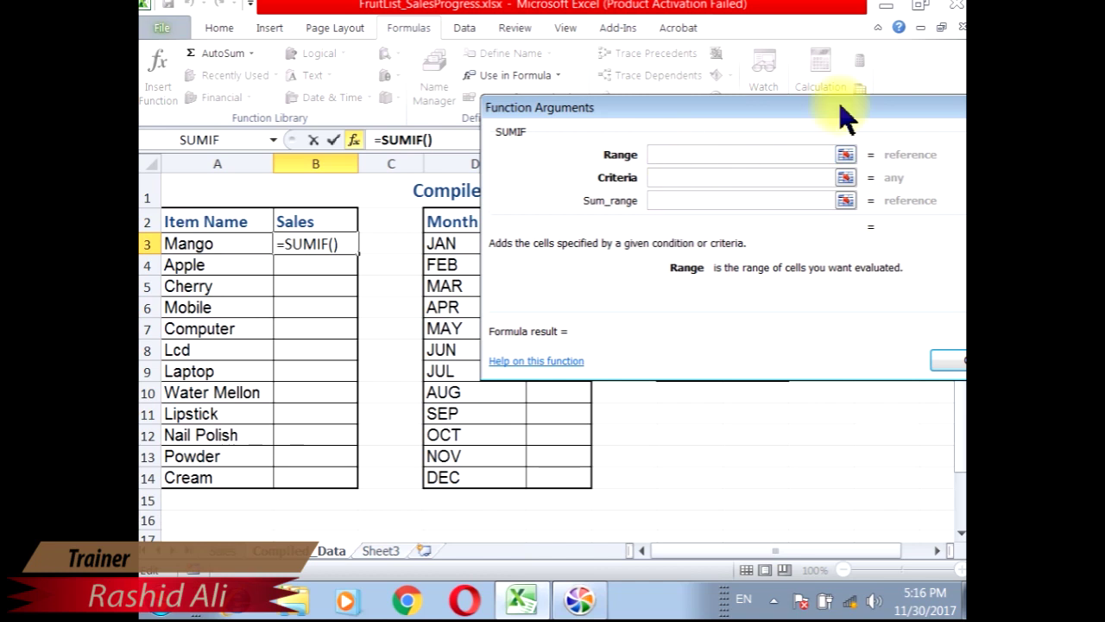
Complete the Mango SUMIF with range item_name, criteria A3 and sum range price, and fill it down through Cream in B14.
text(item_name)
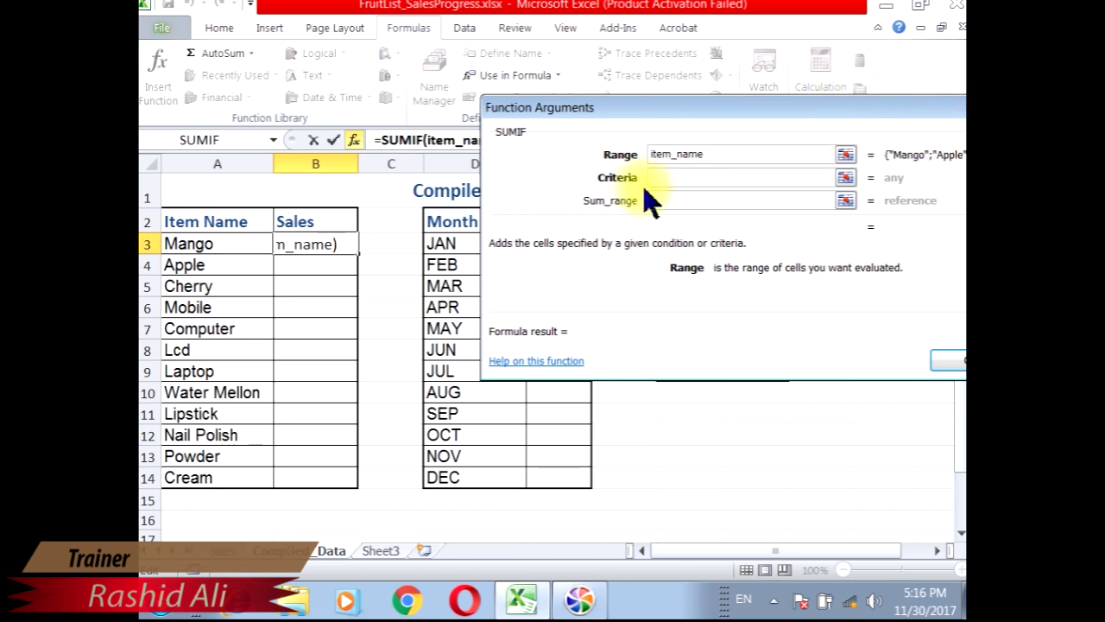
click(669, 176)
click(195, 242)
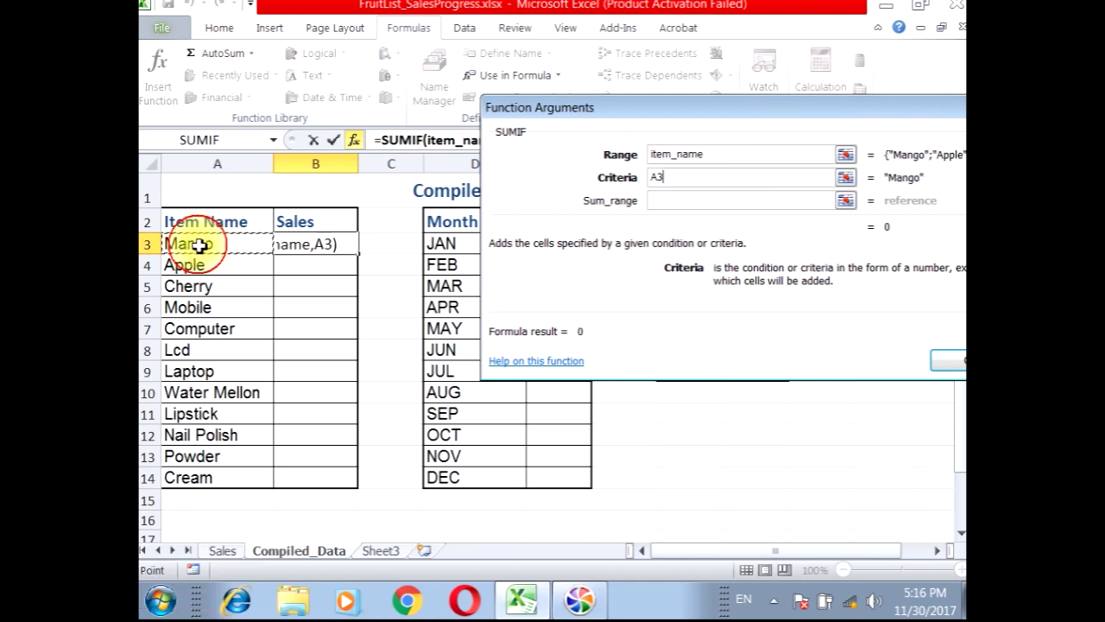
click(777, 200)
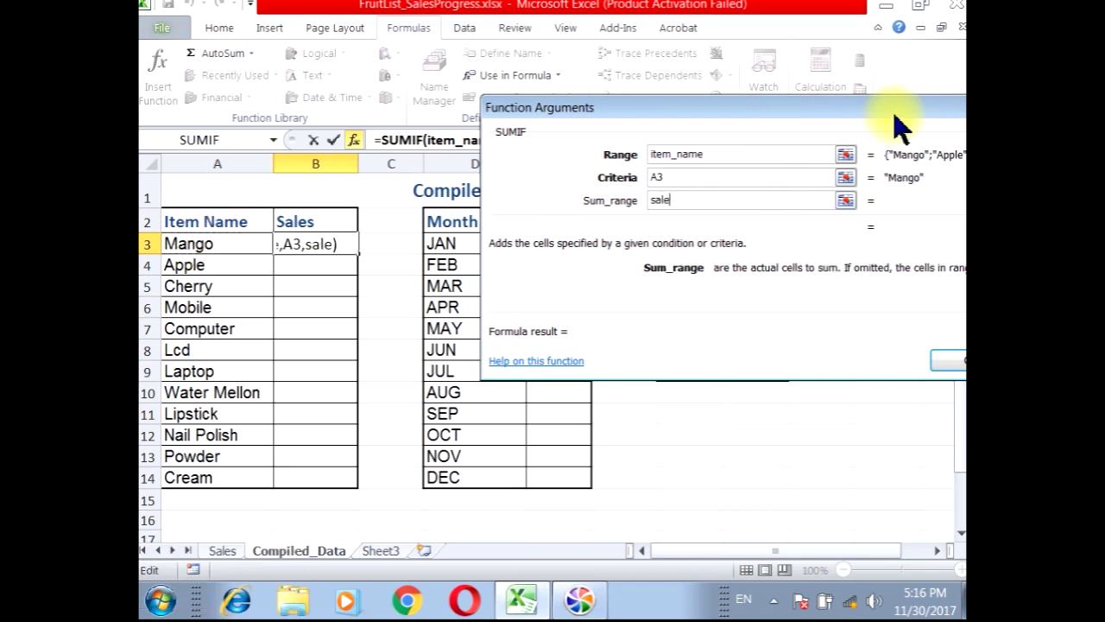
text(price)
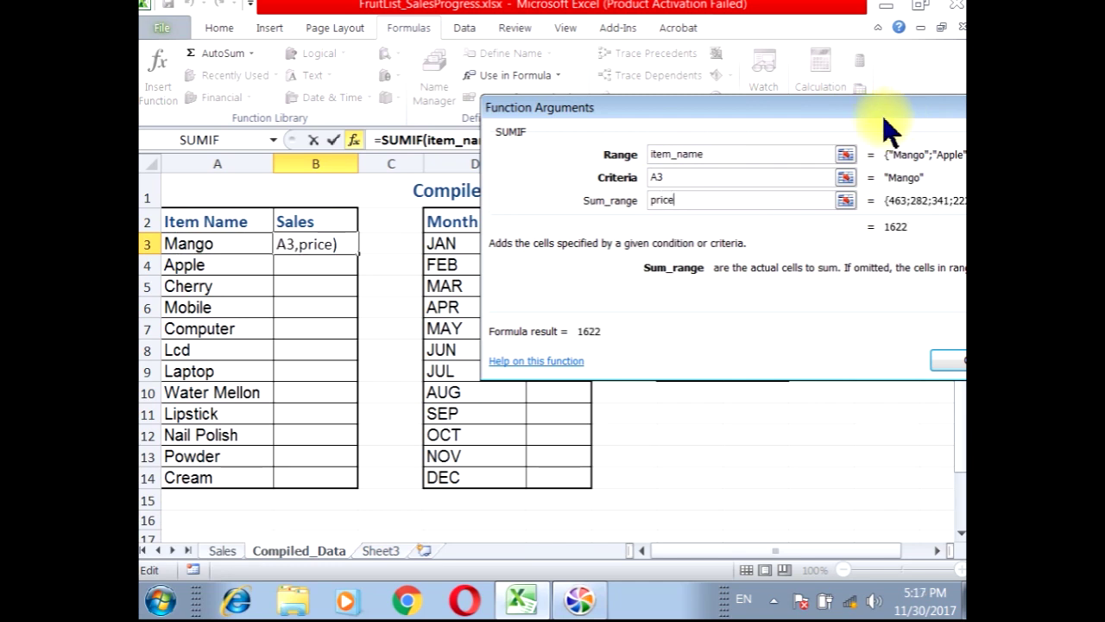
drag(870, 106, 732, 104)
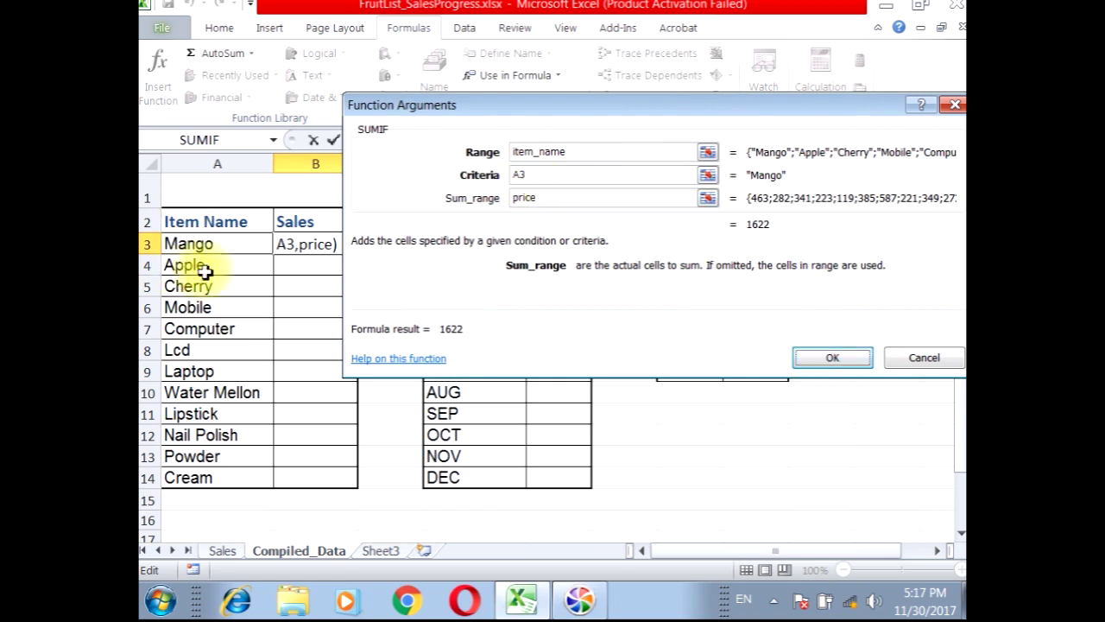
click(825, 359)
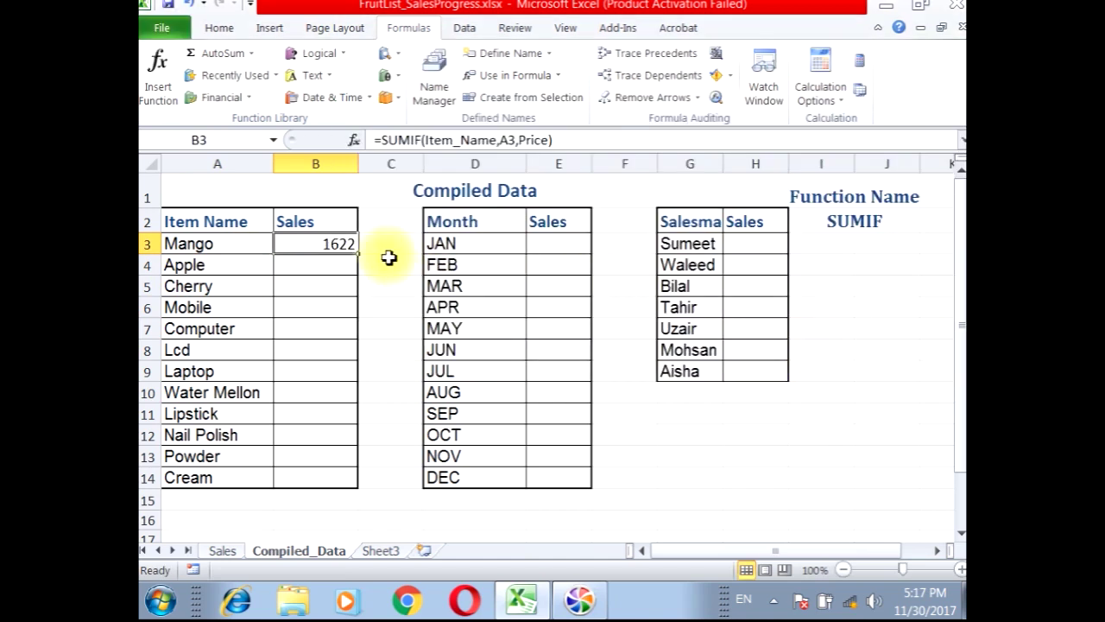
double_click(359, 253)
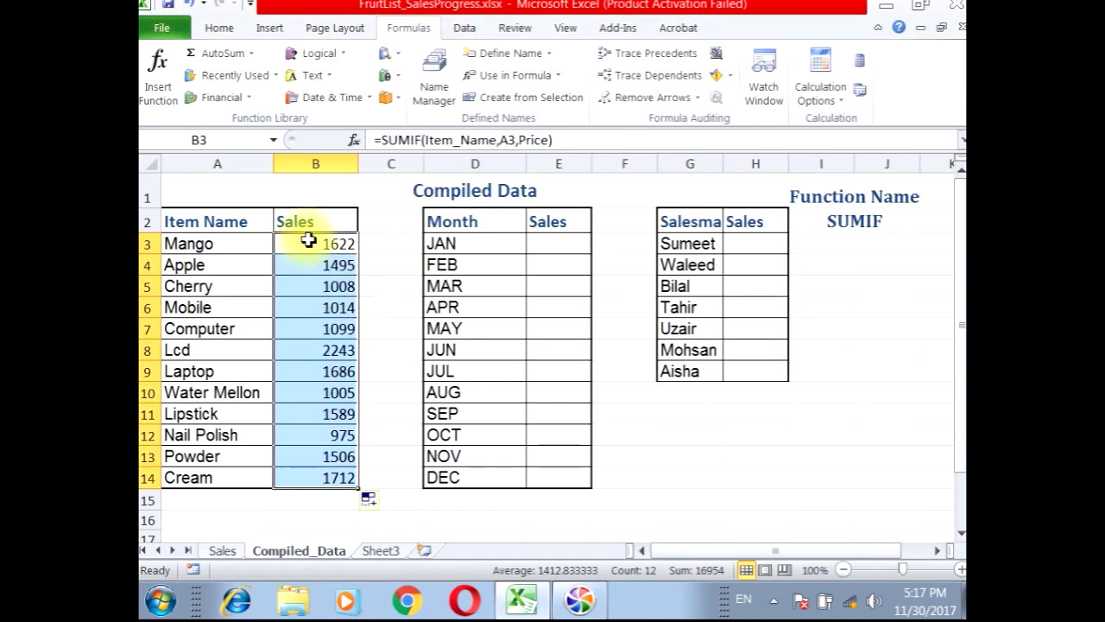
Examine the entries in the Item Name list alongside their sales totals on Compiled_Data.
click(173, 246)
click(186, 286)
click(199, 350)
click(205, 457)
click(205, 479)
click(217, 455)
click(214, 414)
click(217, 329)
click(215, 307)
click(207, 265)
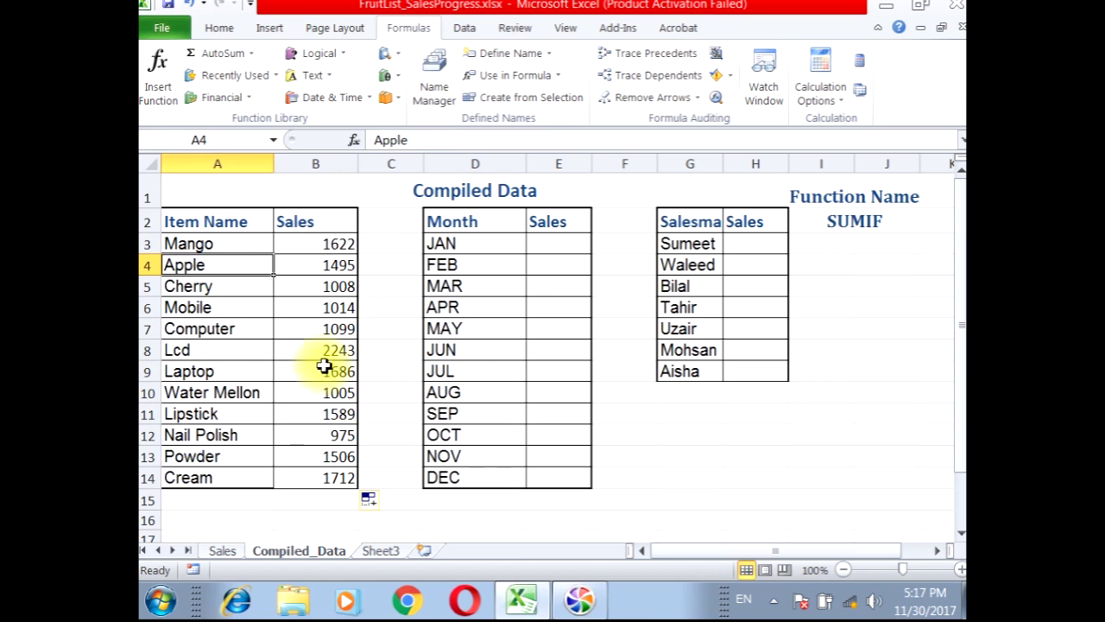
Insert the SUMIF function in the JAN sales cell E3 of Compiled_Data.
click(546, 249)
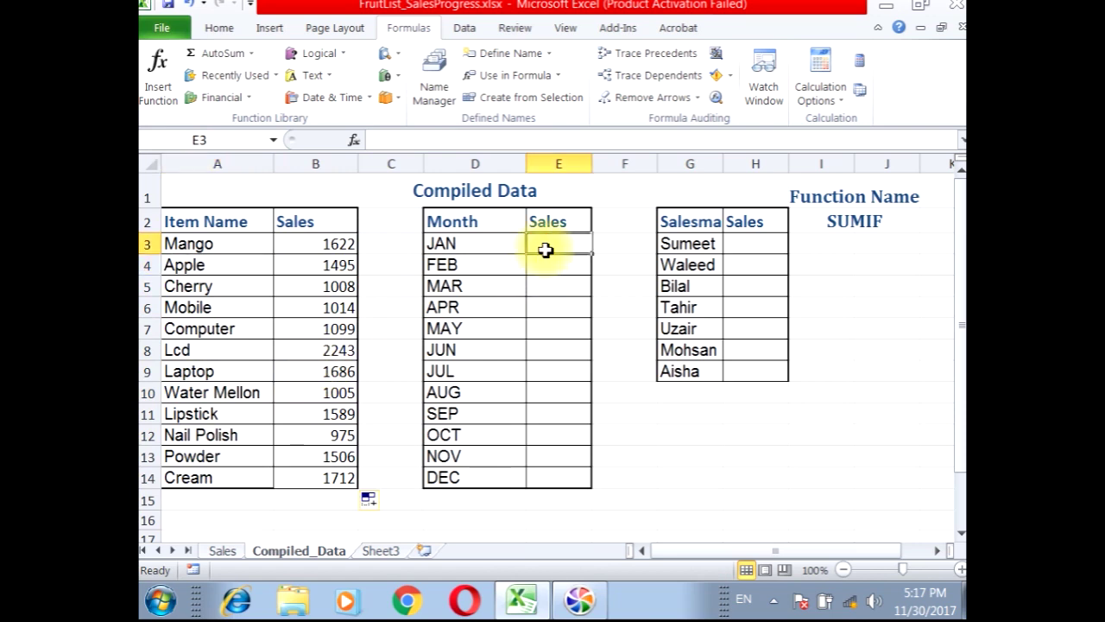
click(388, 75)
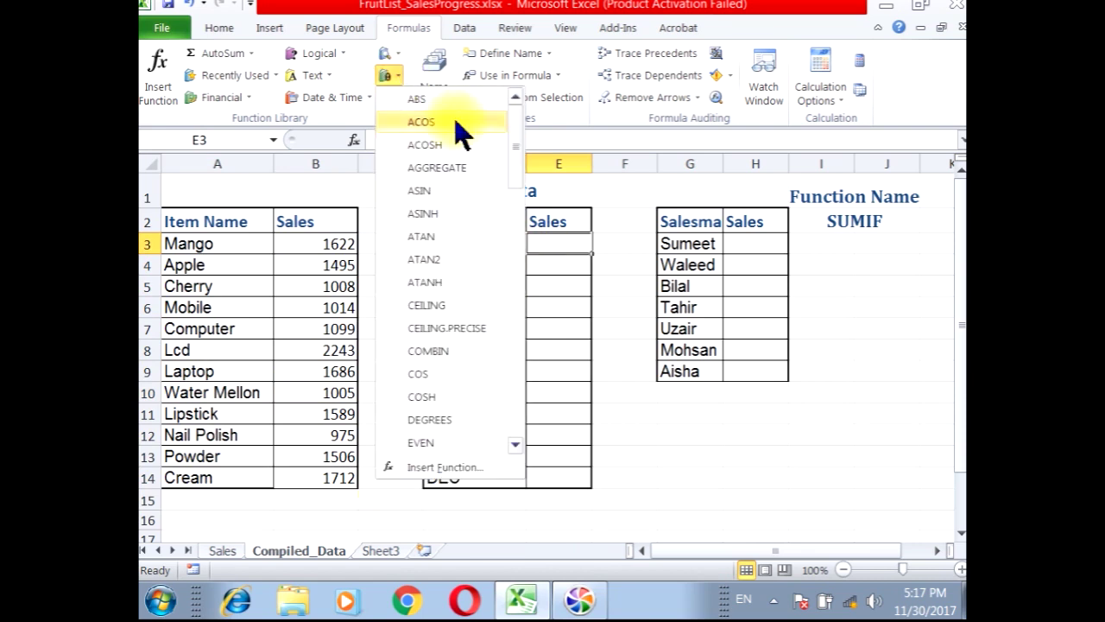
drag(518, 168, 521, 389)
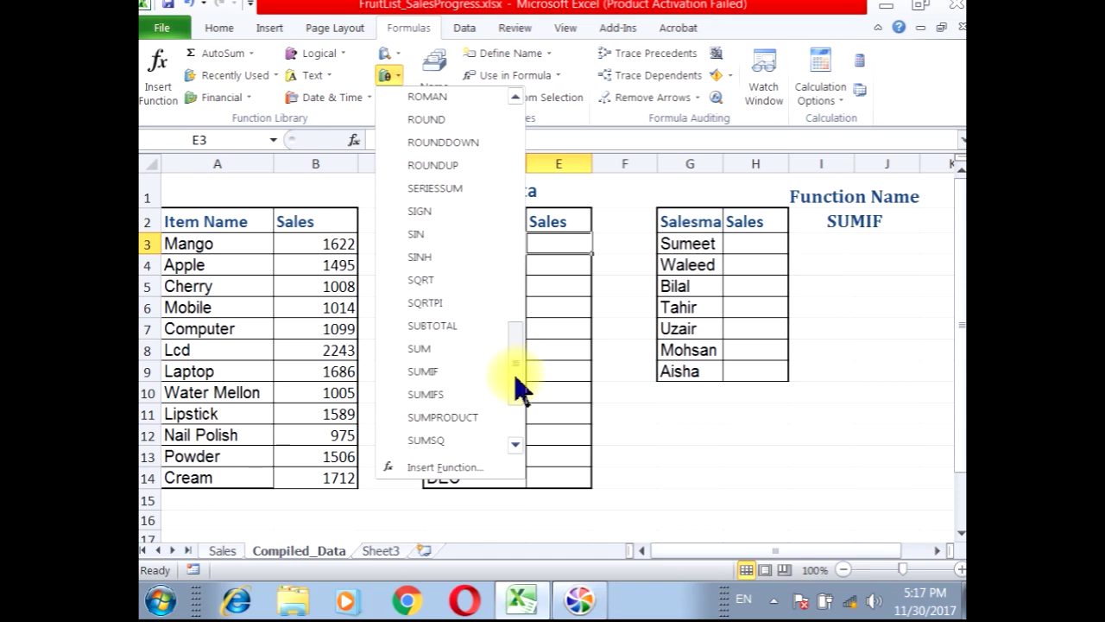
click(484, 373)
drag(553, 113, 552, 341)
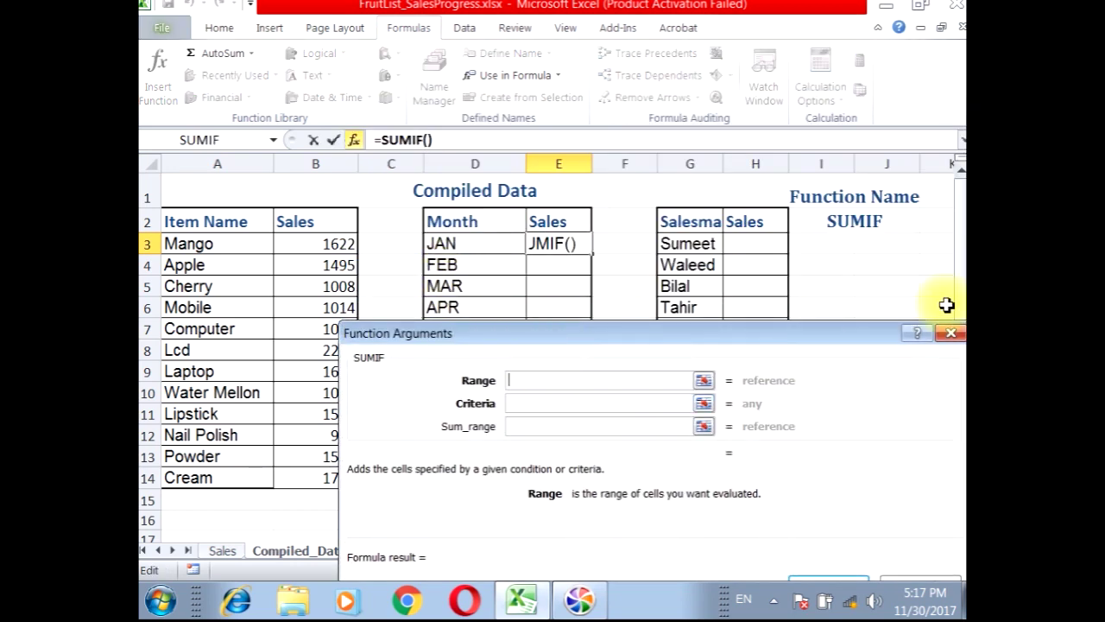
Complete the JAN SUMIF with range month, criteria D3 and sum range price, and fill it down through DEC in E14.
text(month)
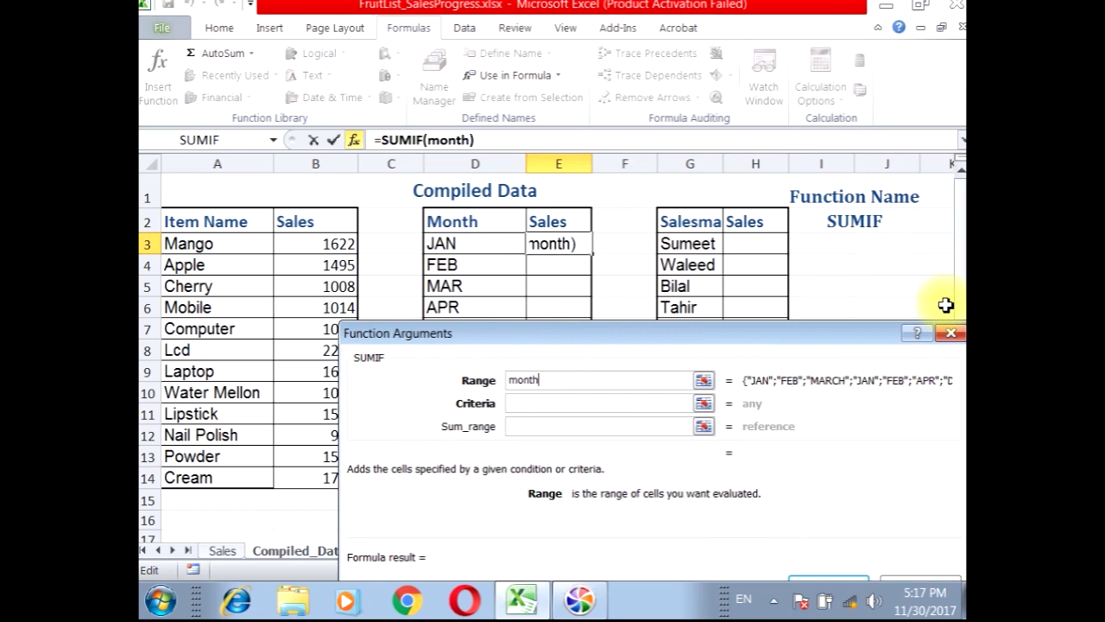
click(525, 403)
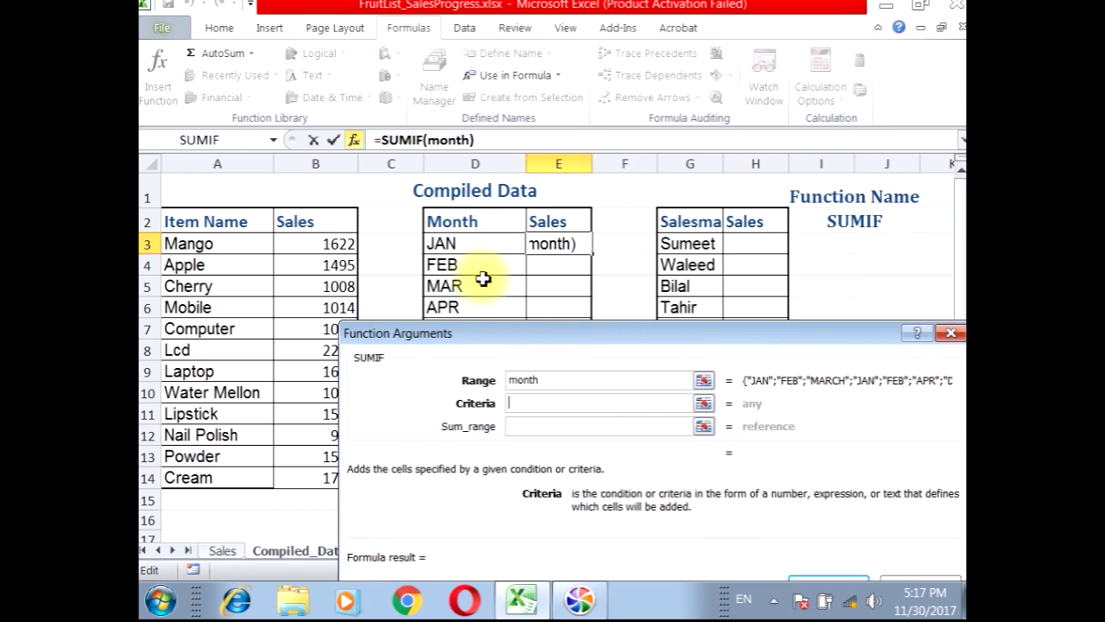
click(440, 245)
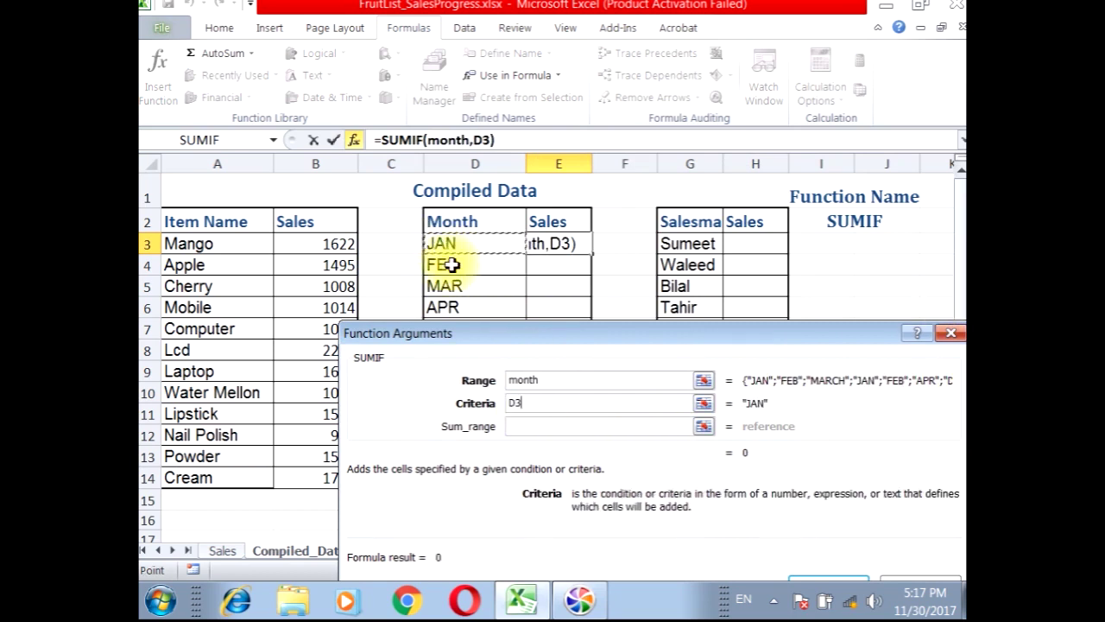
click(546, 426)
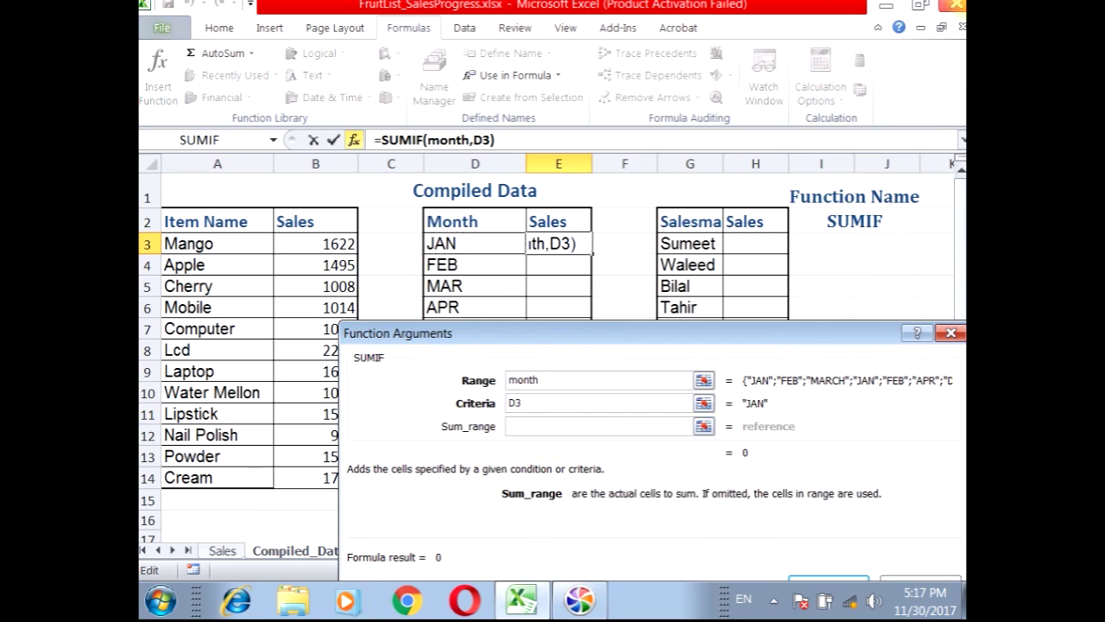
text(price)
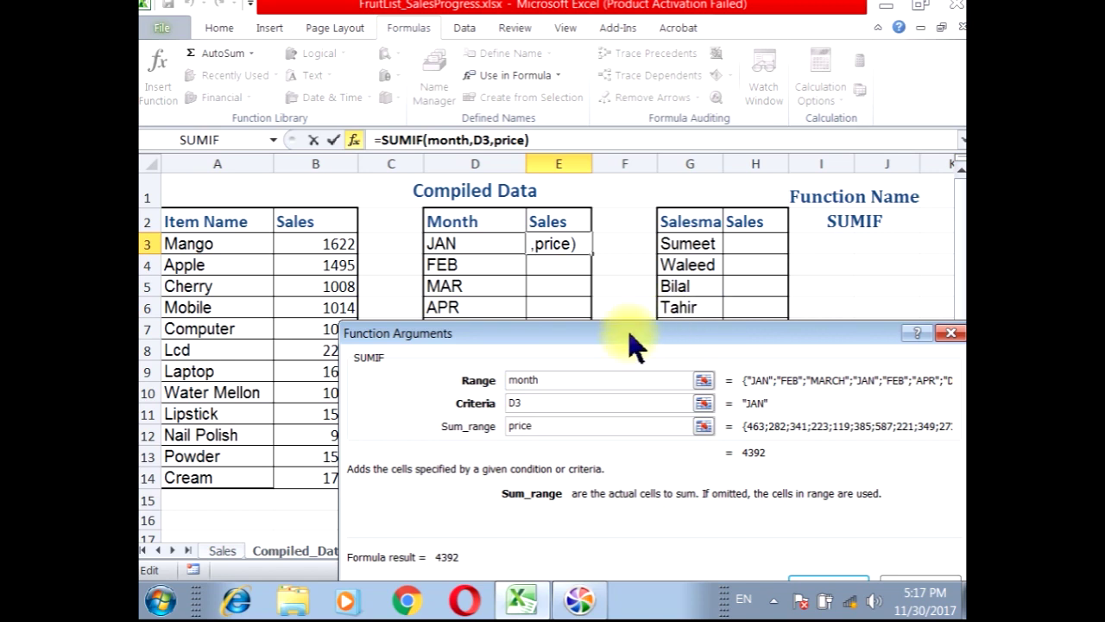
drag(647, 333, 543, 152)
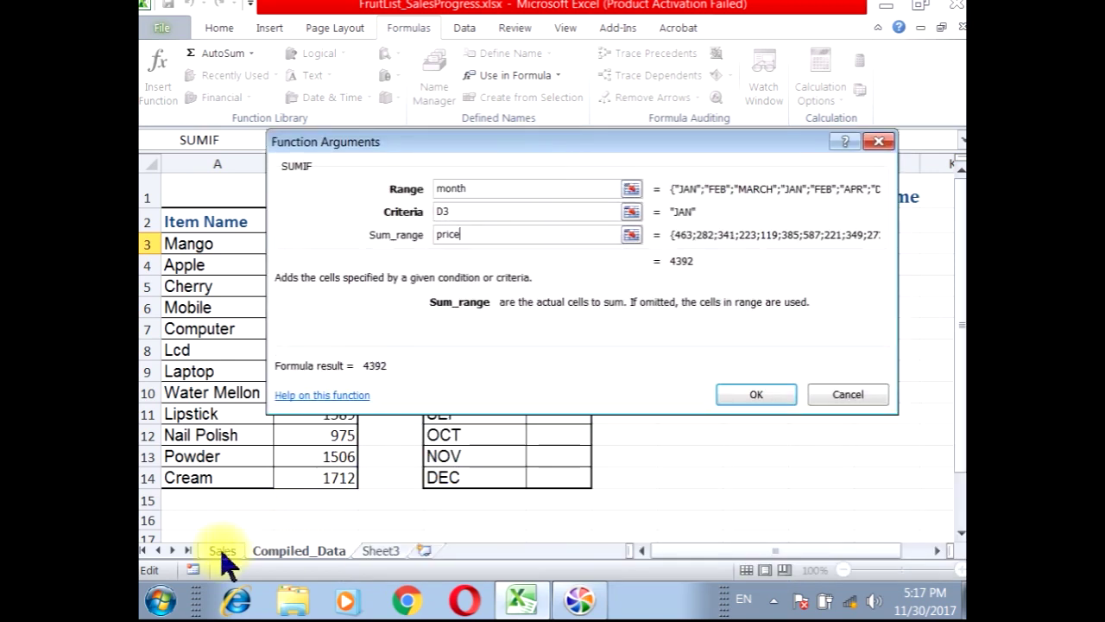
click(744, 401)
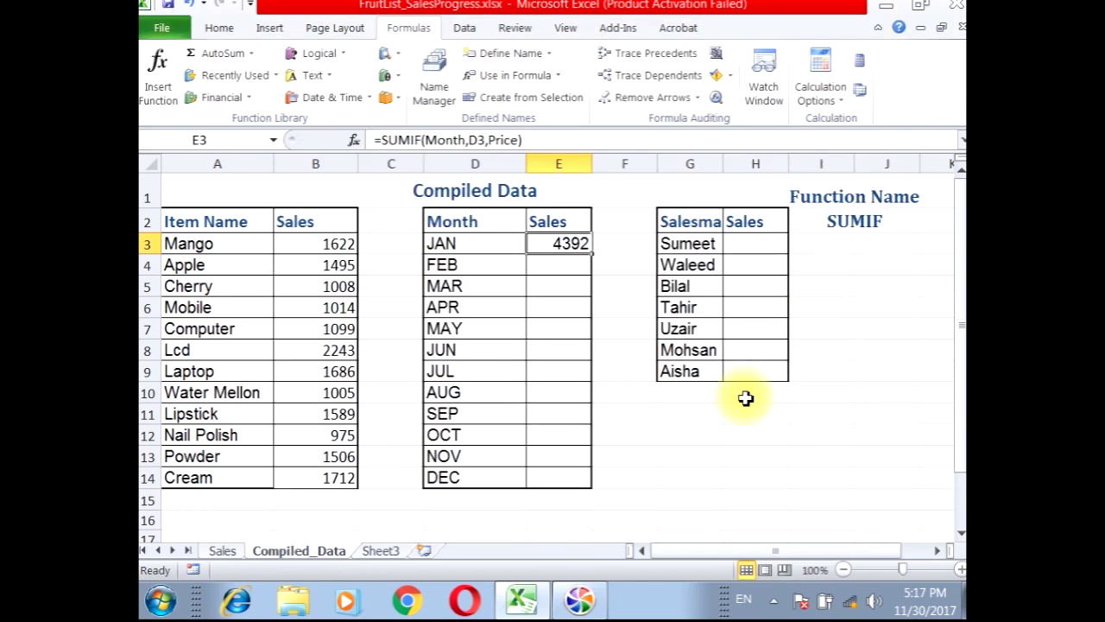
double_click(594, 255)
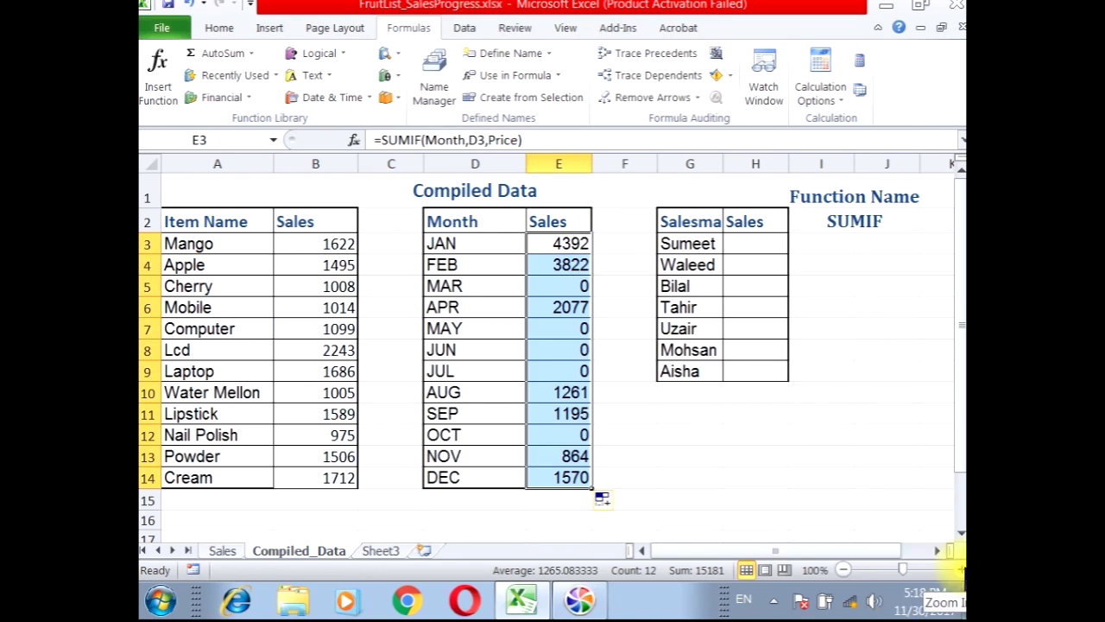
Insert the SUMIF function in the first salesman's sales cell H3 of Compiled_Data.
click(960, 569)
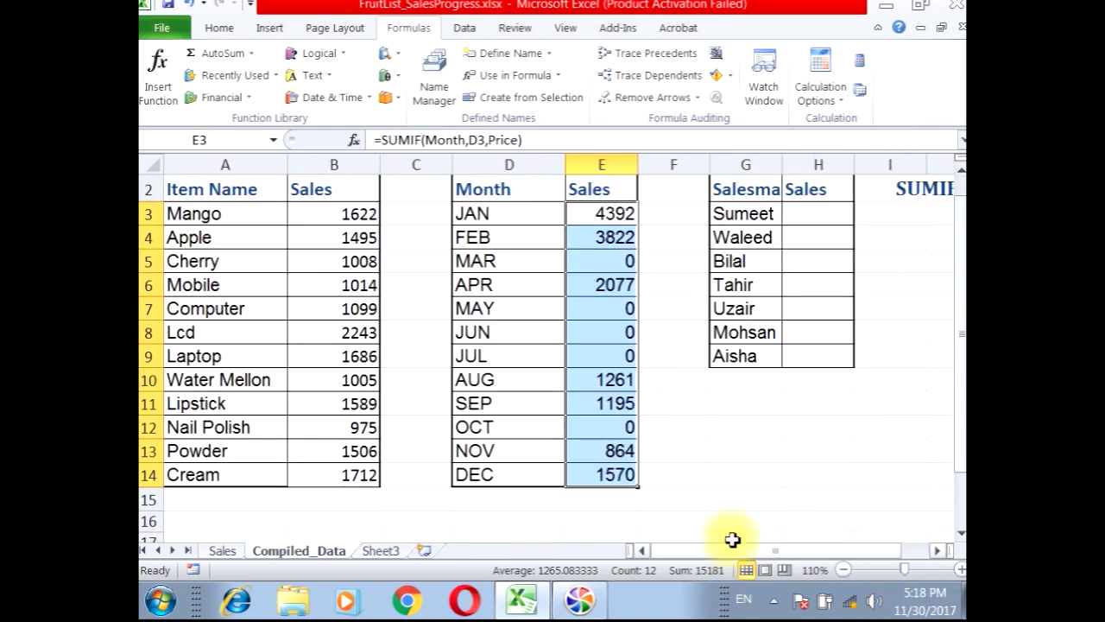
scroll(957, 445, up, 1)
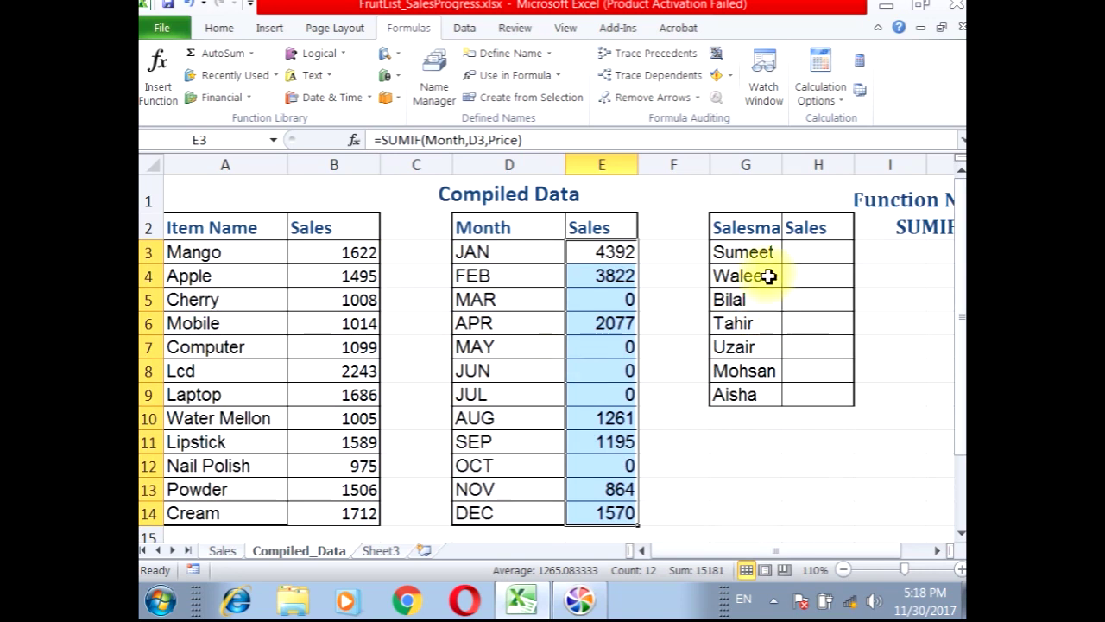
click(812, 251)
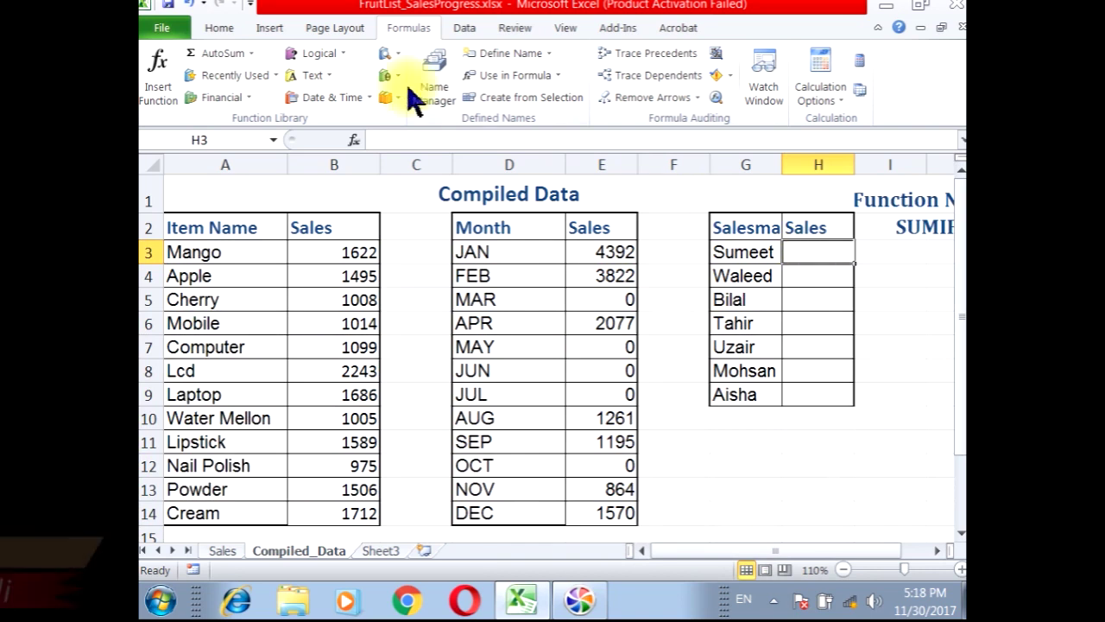
click(383, 76)
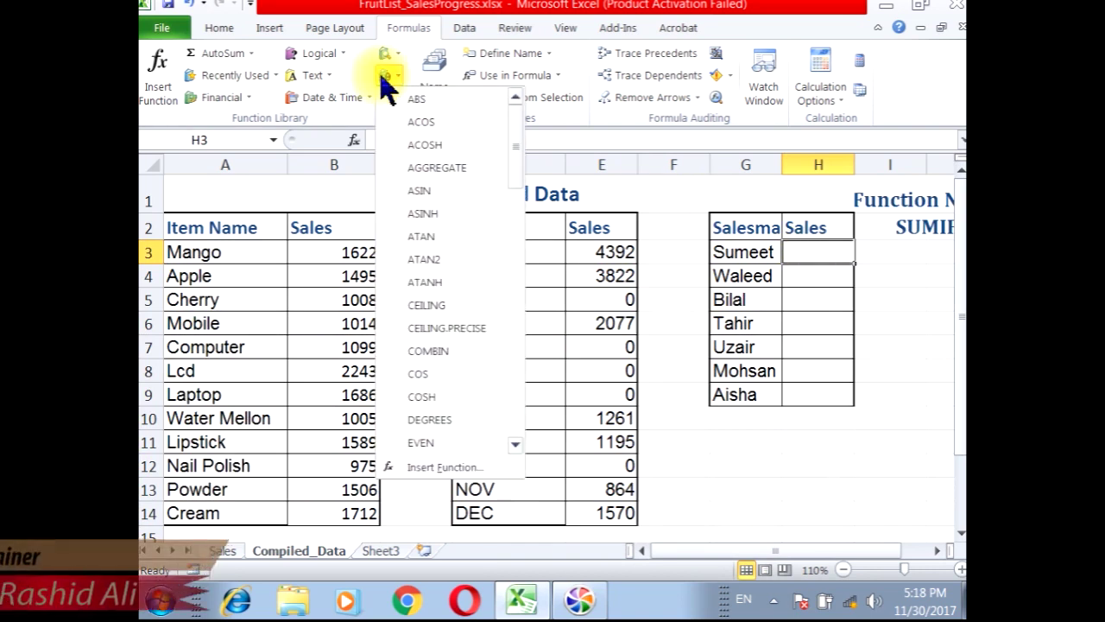
scroll(509, 228, down, 3)
scroll(514, 229, down, 4)
scroll(518, 288, up, 7)
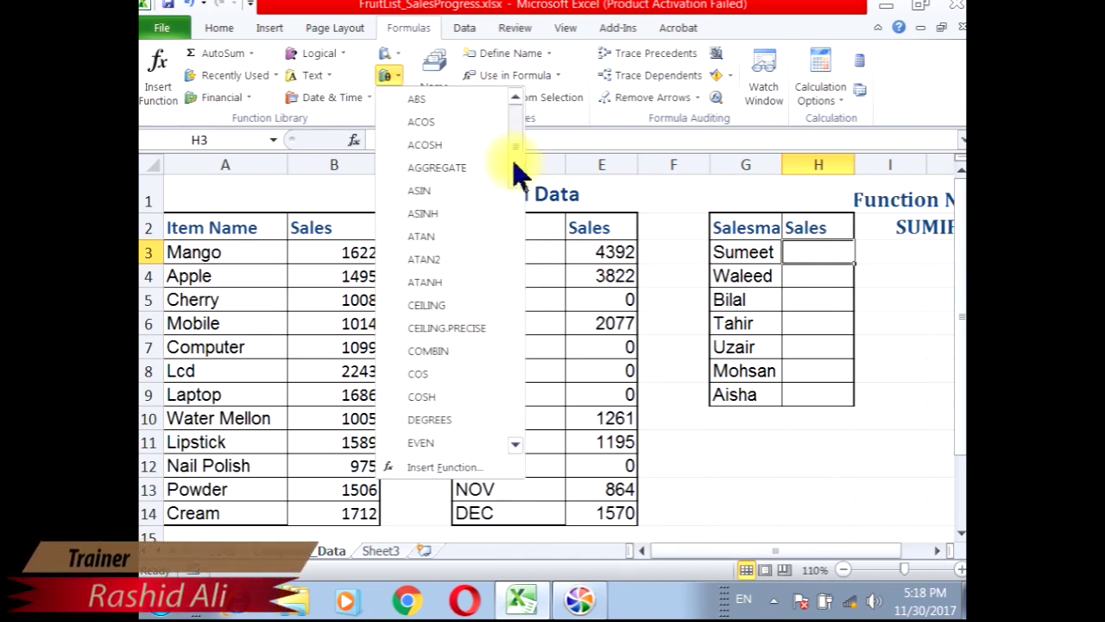
click(386, 75)
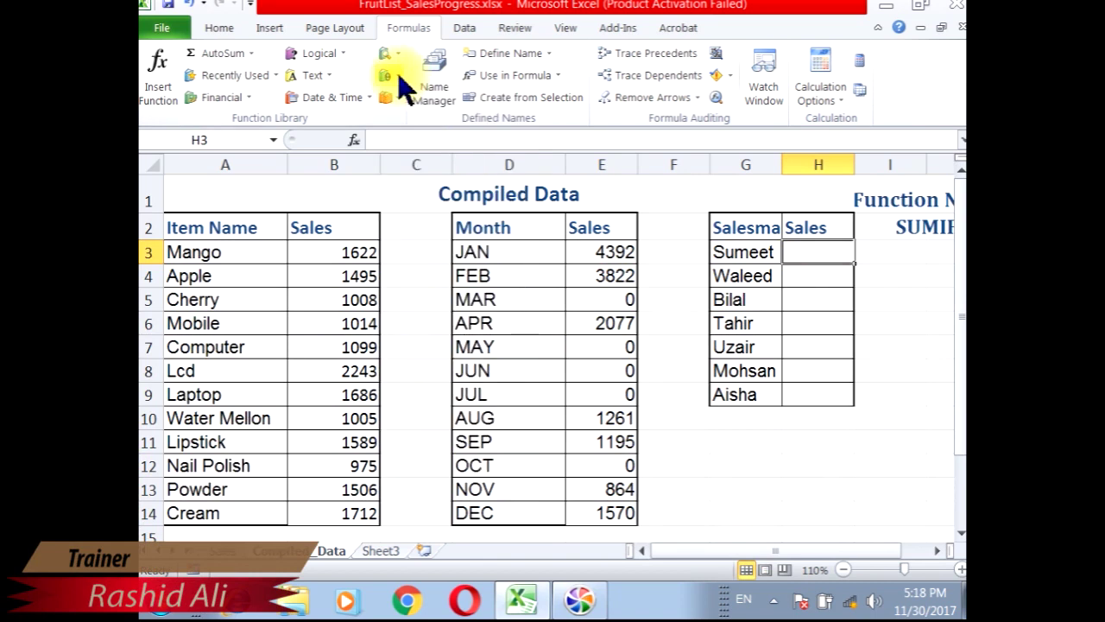
click(247, 76)
click(235, 99)
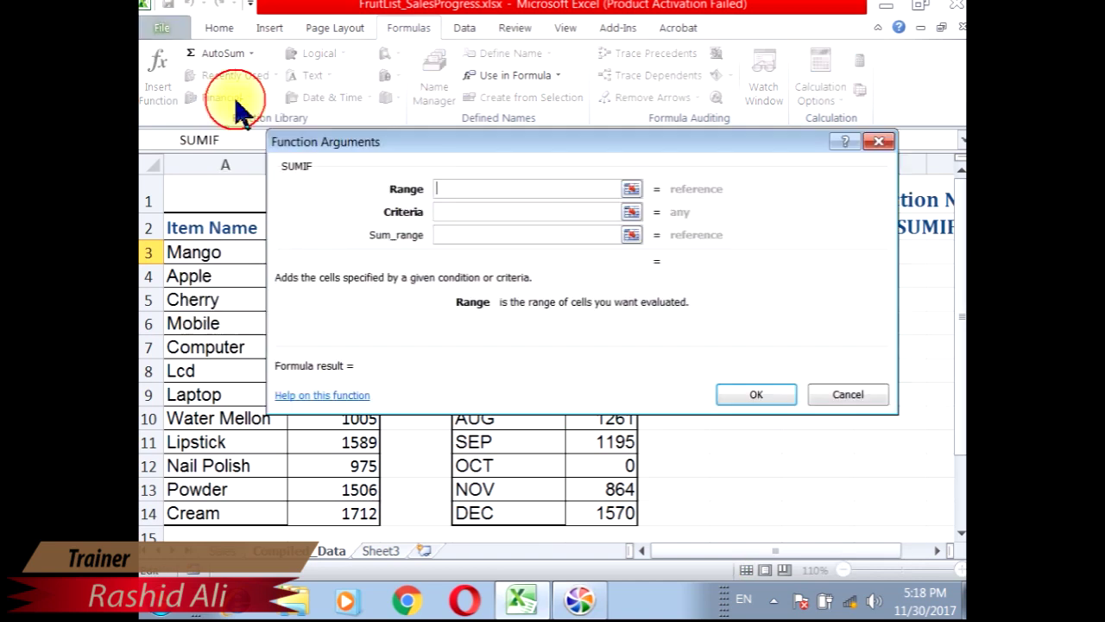
Complete the SUMIF in H3 with range salesman, criteria G3 and sum range price.
drag(742, 145, 783, 347)
text(s)
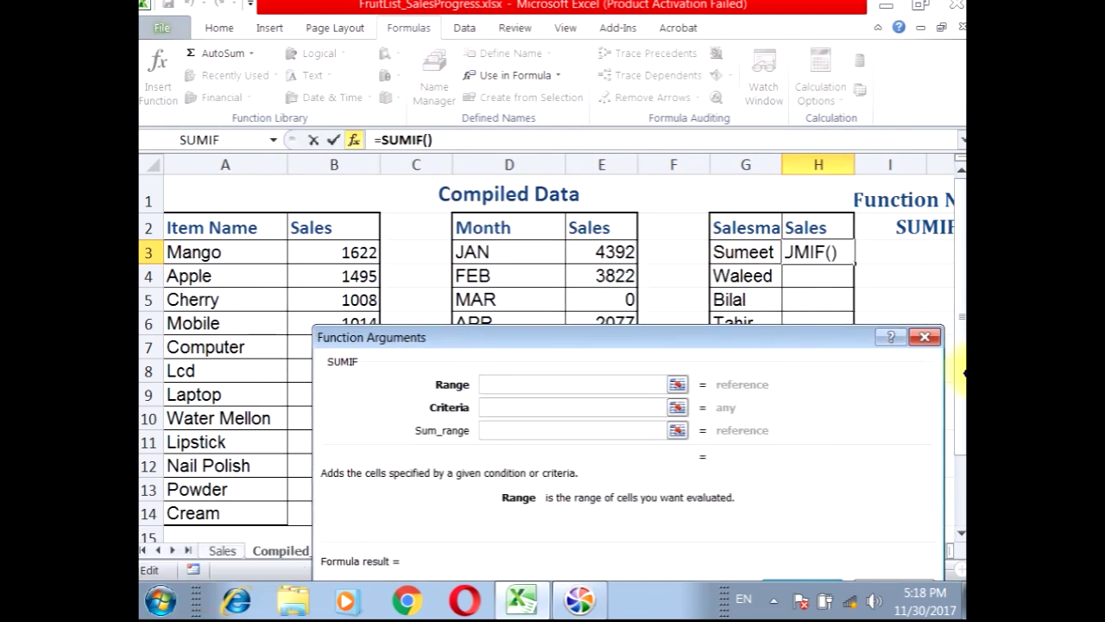
text(alesman)
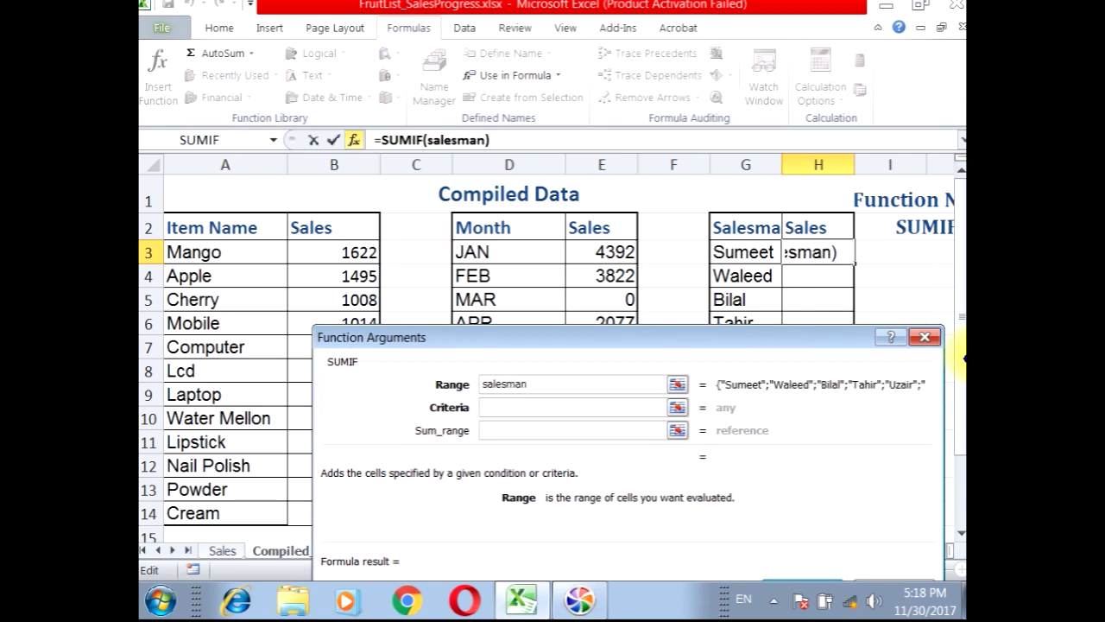
key(Tab)
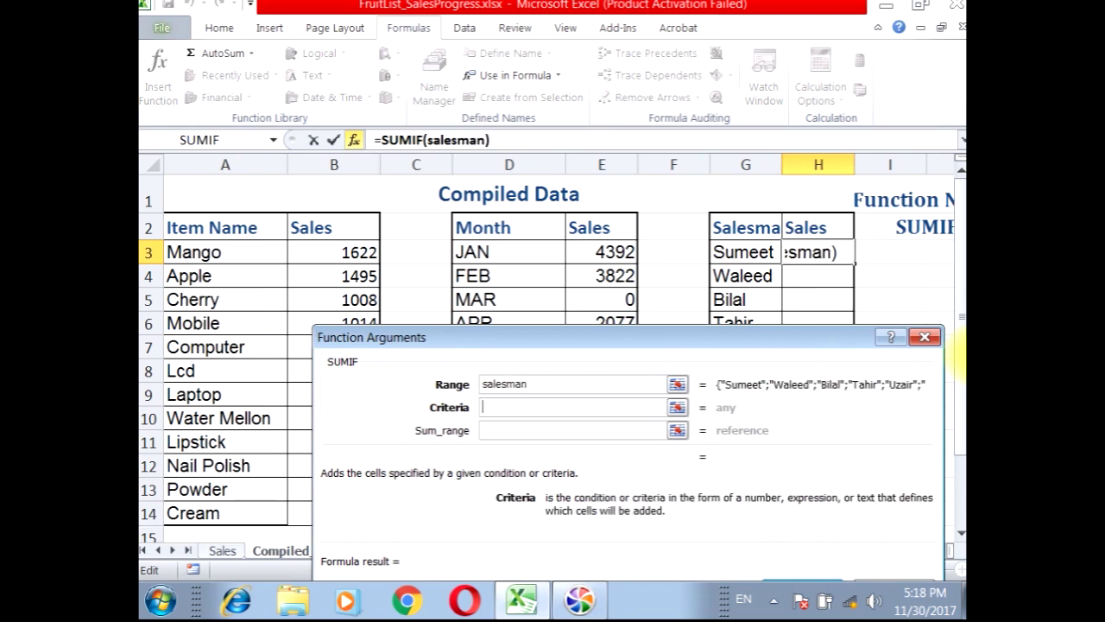
click(741, 256)
click(545, 431)
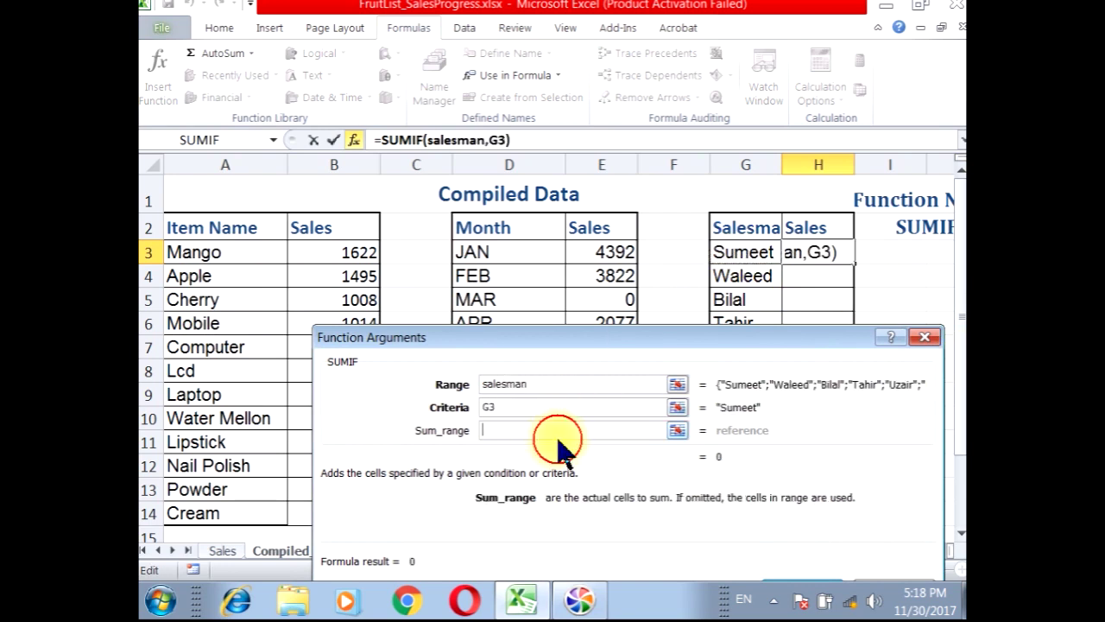
text(pric)
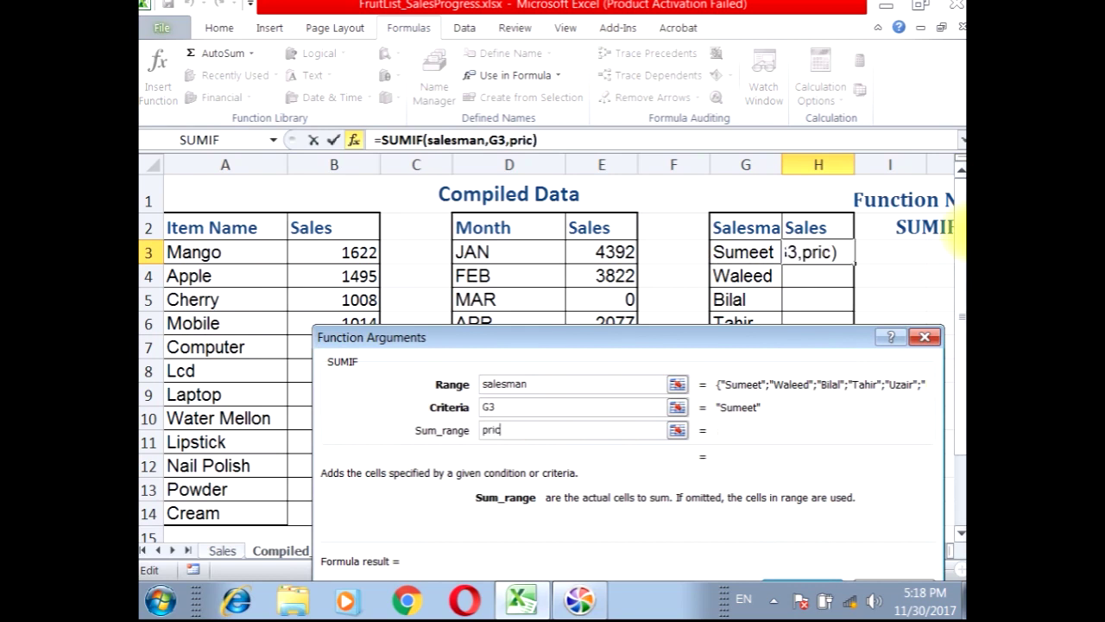
text(e)
drag(741, 339, 654, 161)
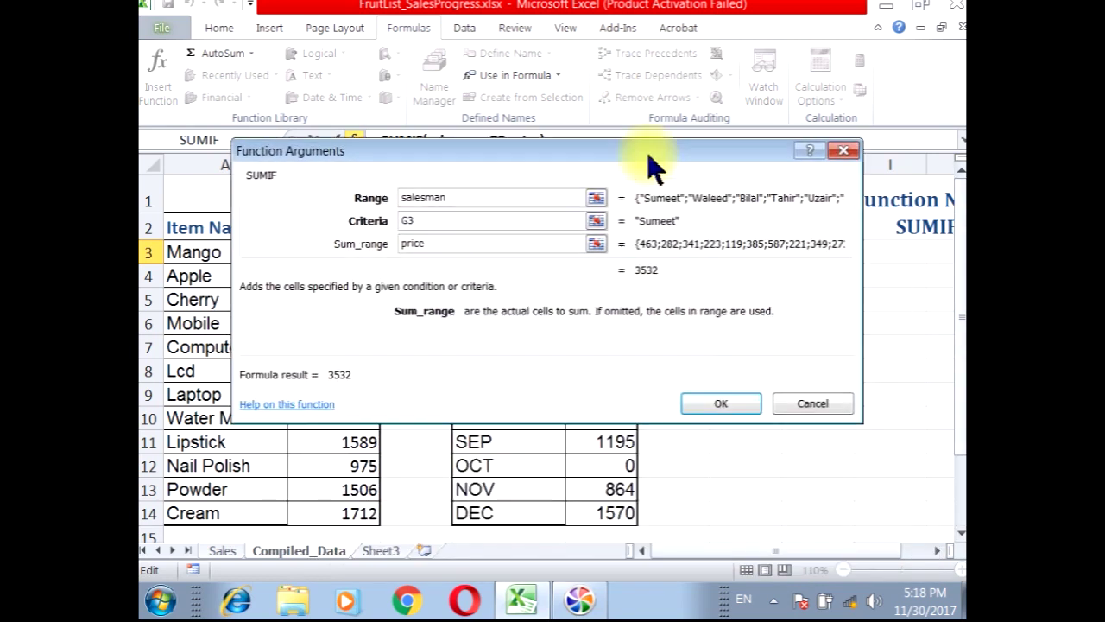
click(717, 406)
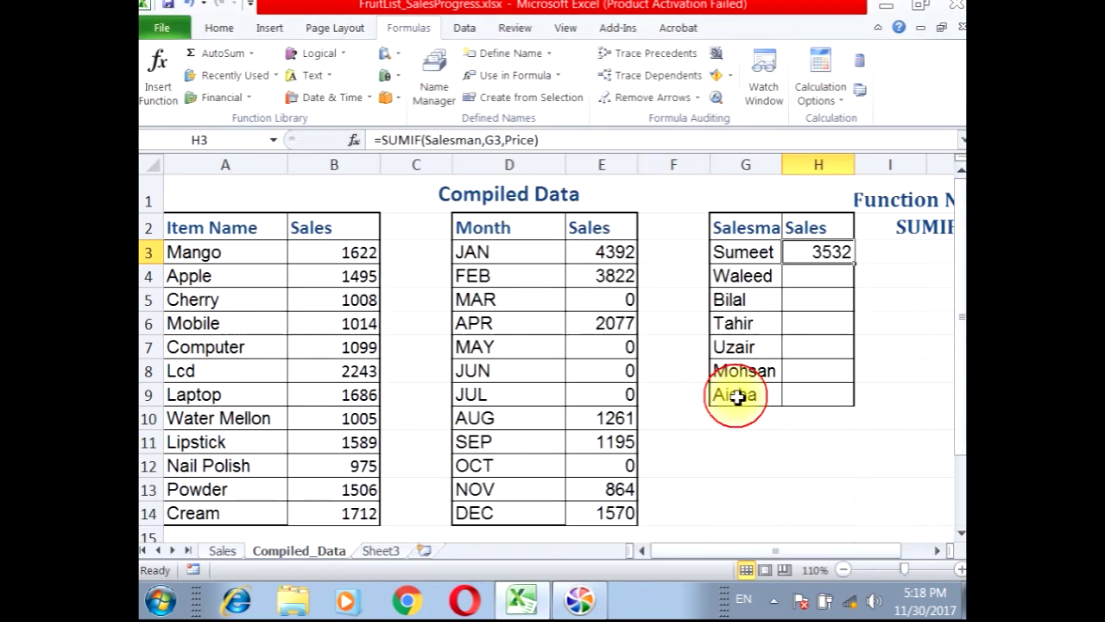
Fill the salesman SUMIF down column H and clear the surplus formulas in H10:H14.
double_click(855, 265)
drag(828, 419, 838, 515)
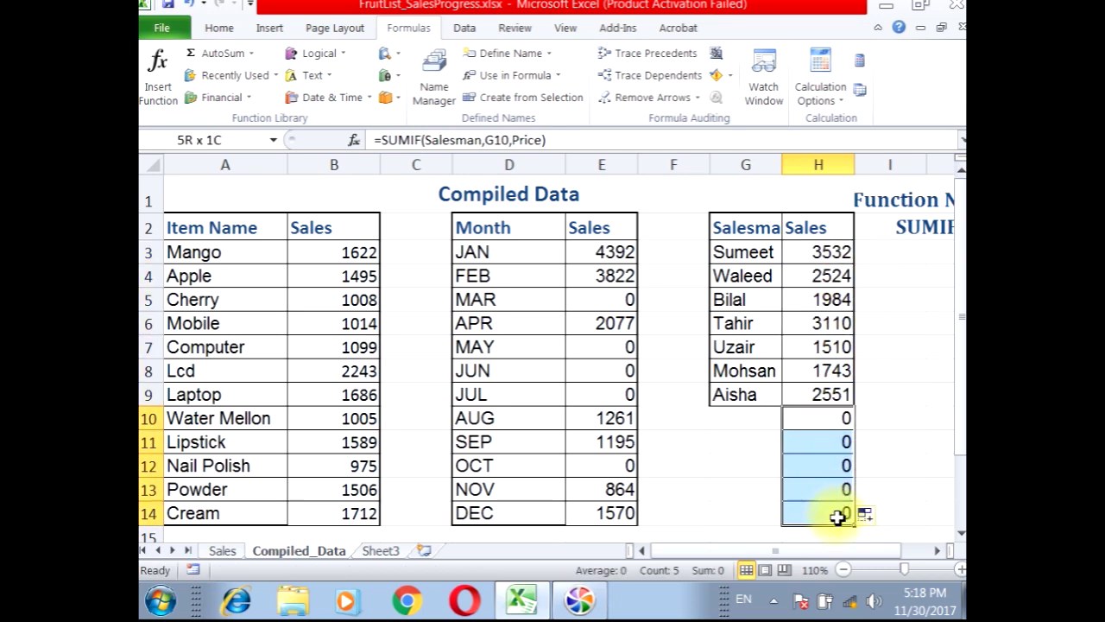
key(Delete)
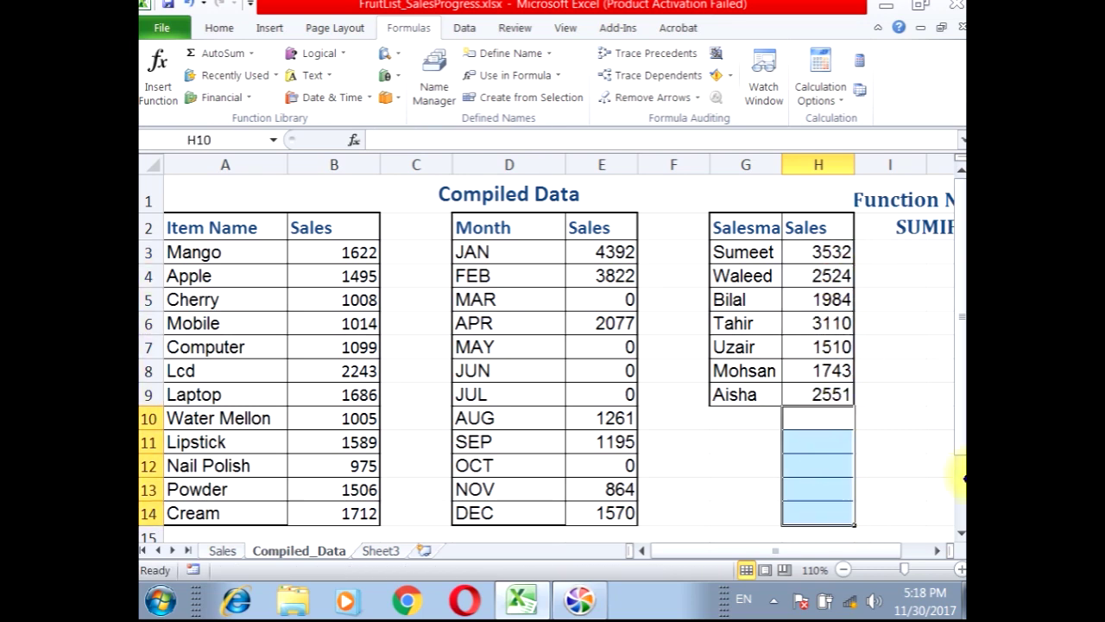
click(773, 421)
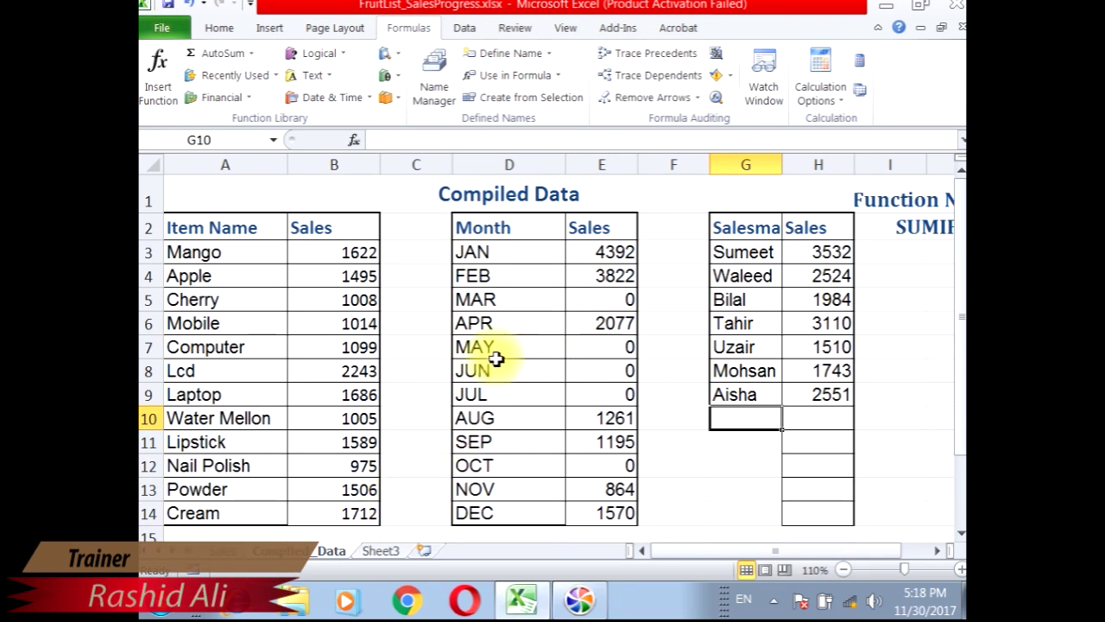
Examine the JUN, JUL, OCT and MAR rows on Compiled_Data and compare them with the month entries on the Sales sheet.
drag(499, 366, 629, 372)
click(486, 397)
drag(486, 397, 621, 395)
drag(480, 467, 621, 468)
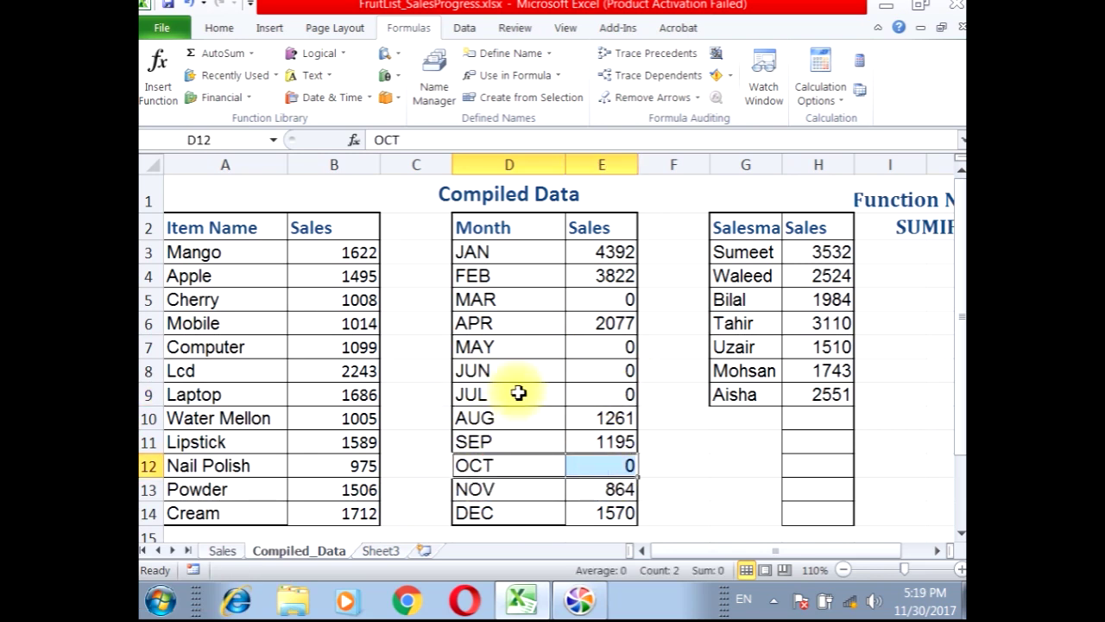
click(506, 394)
click(617, 395)
click(511, 371)
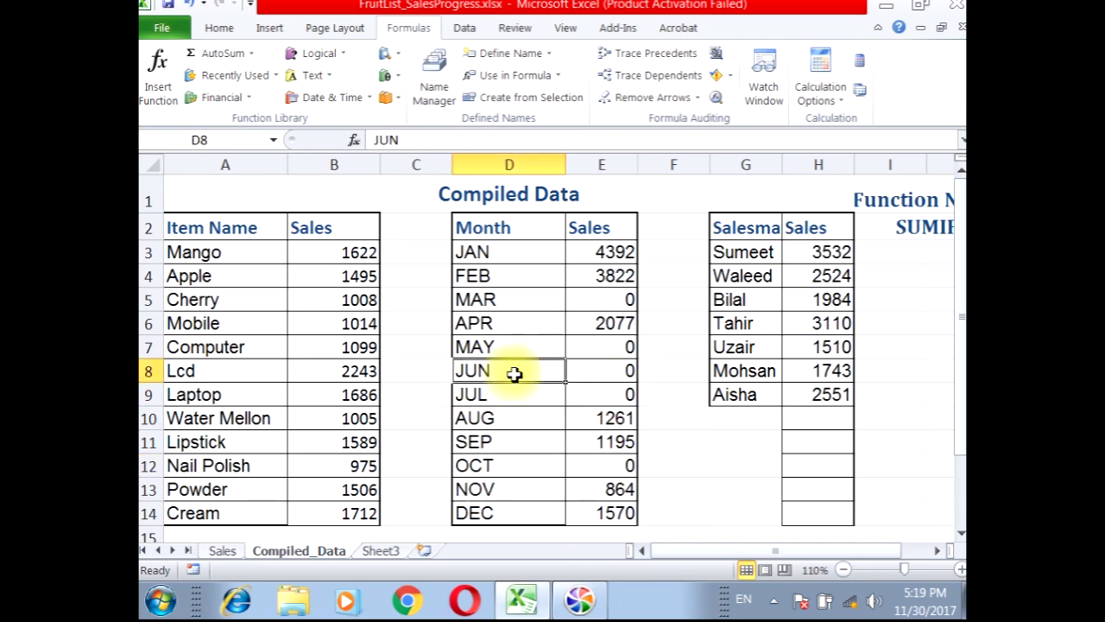
click(222, 550)
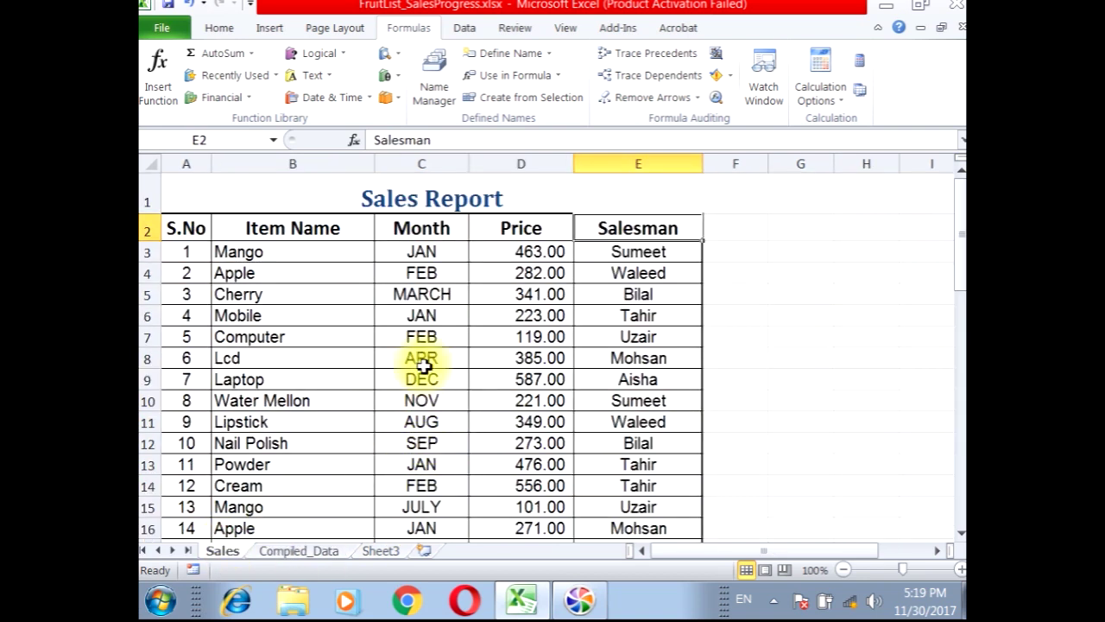
click(289, 552)
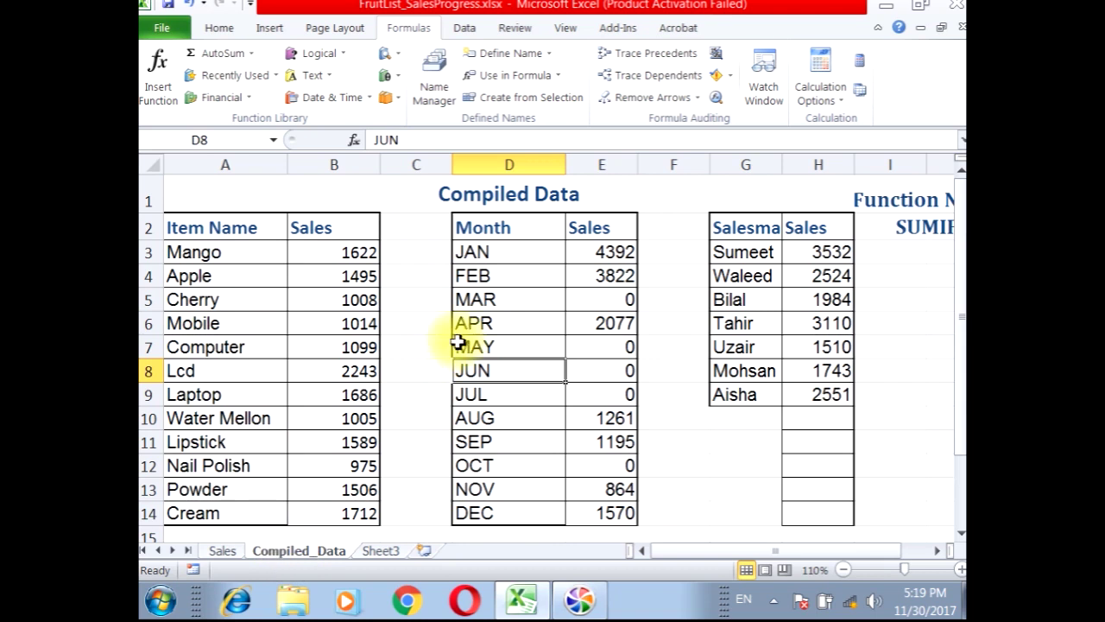
click(473, 299)
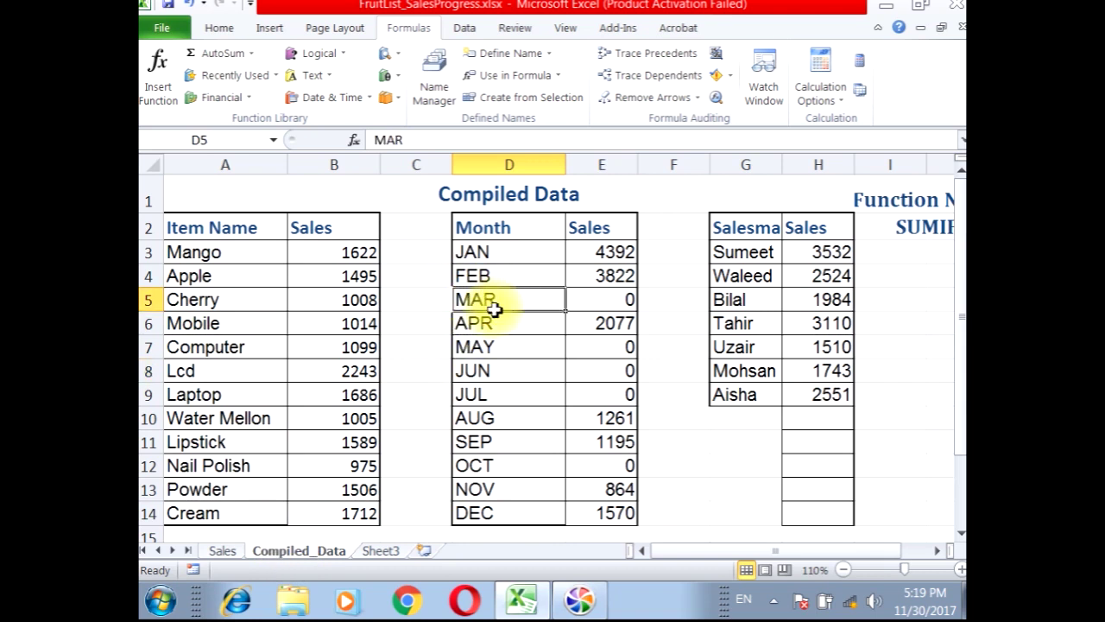
Change the month of the Cherry entry in C5 of the Sales sheet to MAR and check the MAR total on Compiled_Data.
click(221, 551)
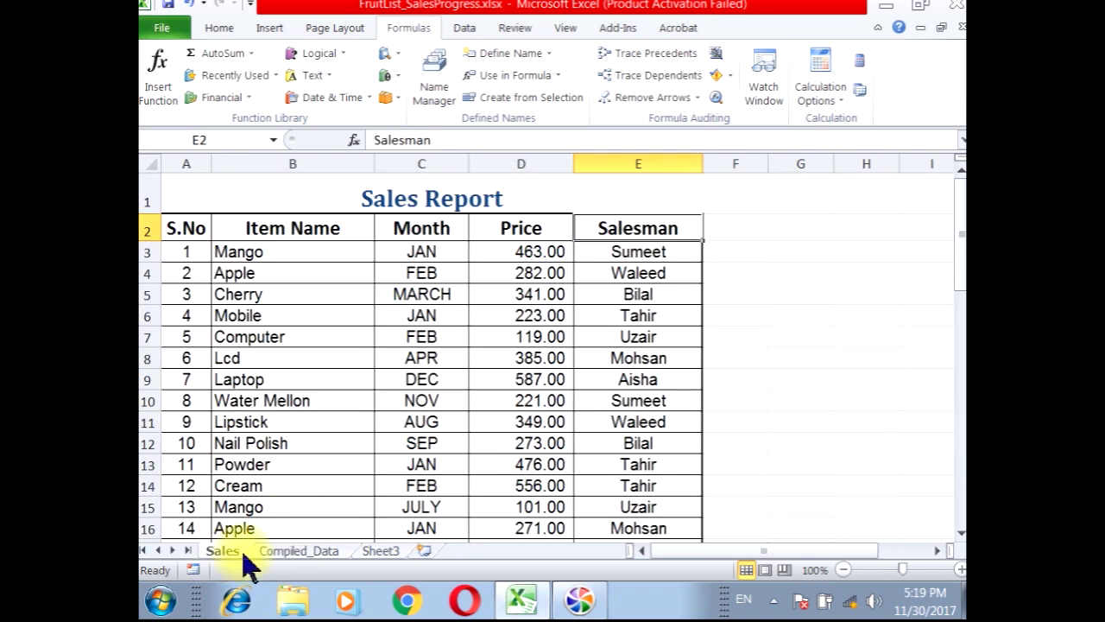
click(425, 297)
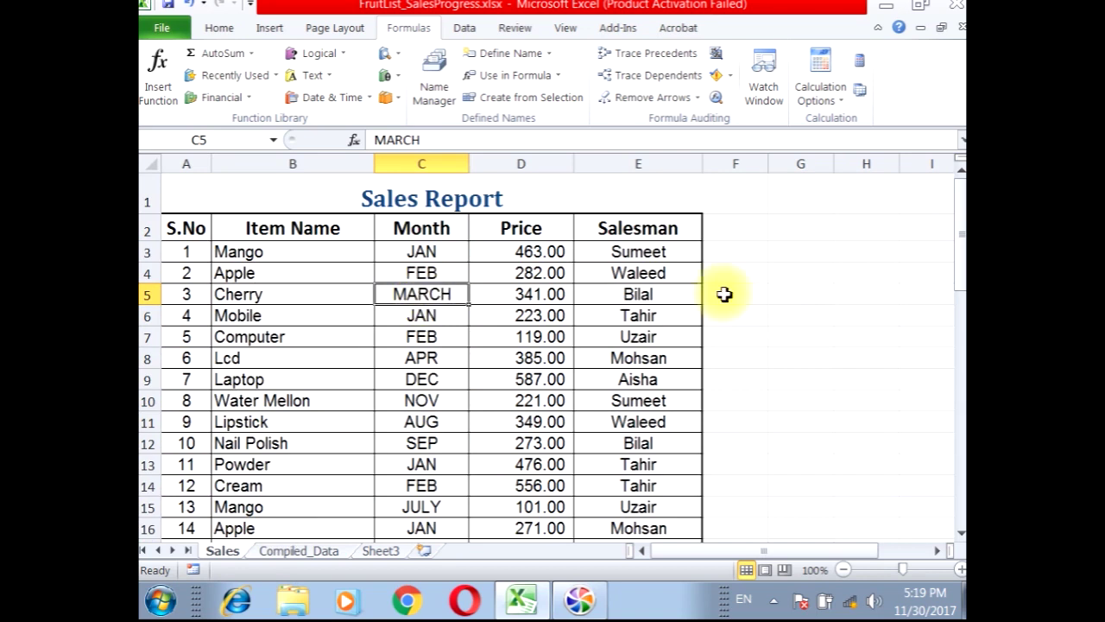
text(M)
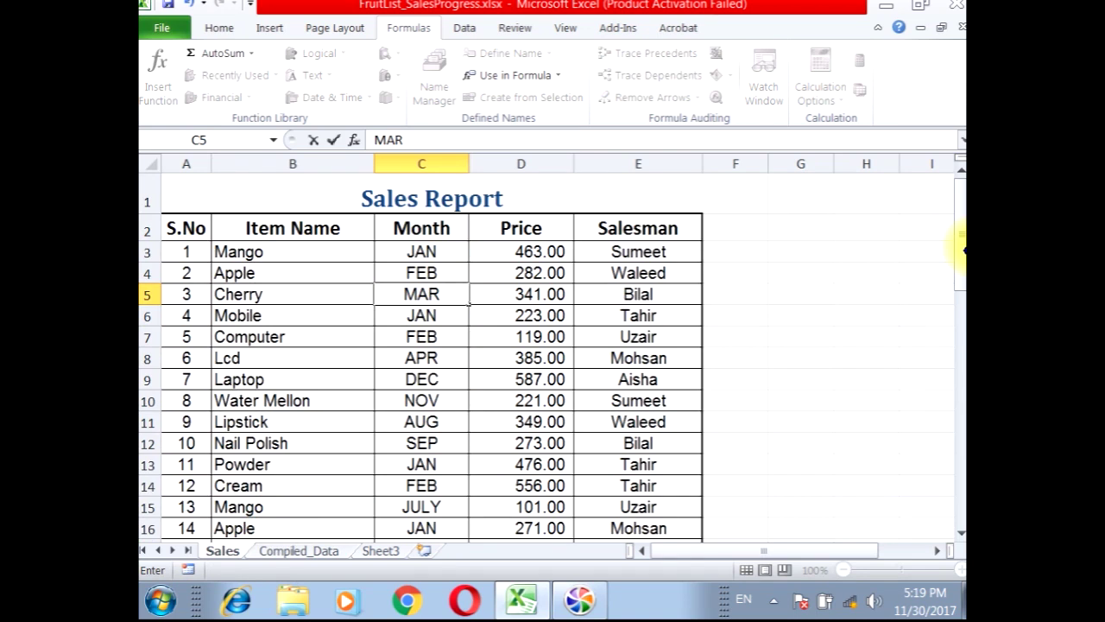
key(Return)
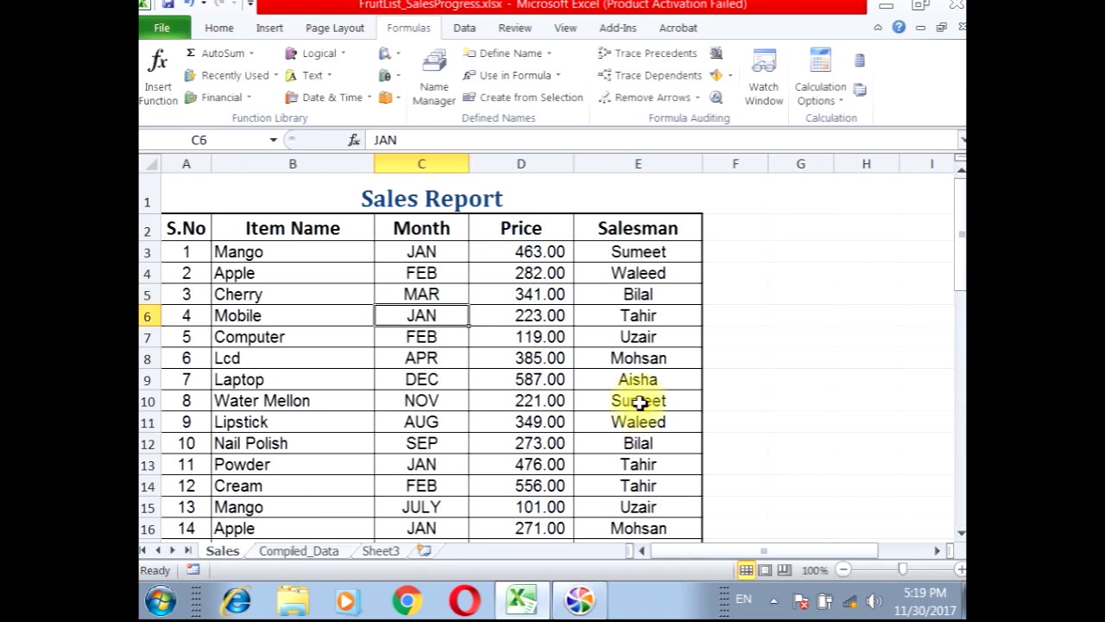
click(302, 552)
click(592, 302)
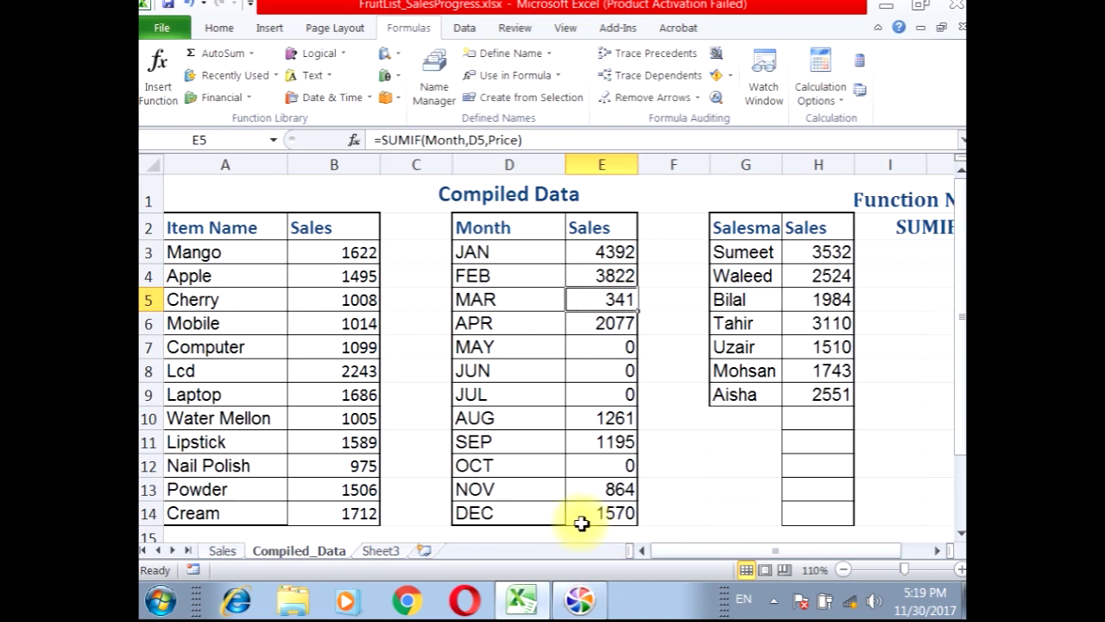
Change the month of the Mobile entry in C18 of the Sales sheet to MAR and recheck the Compiled_Data totals.
click(226, 551)
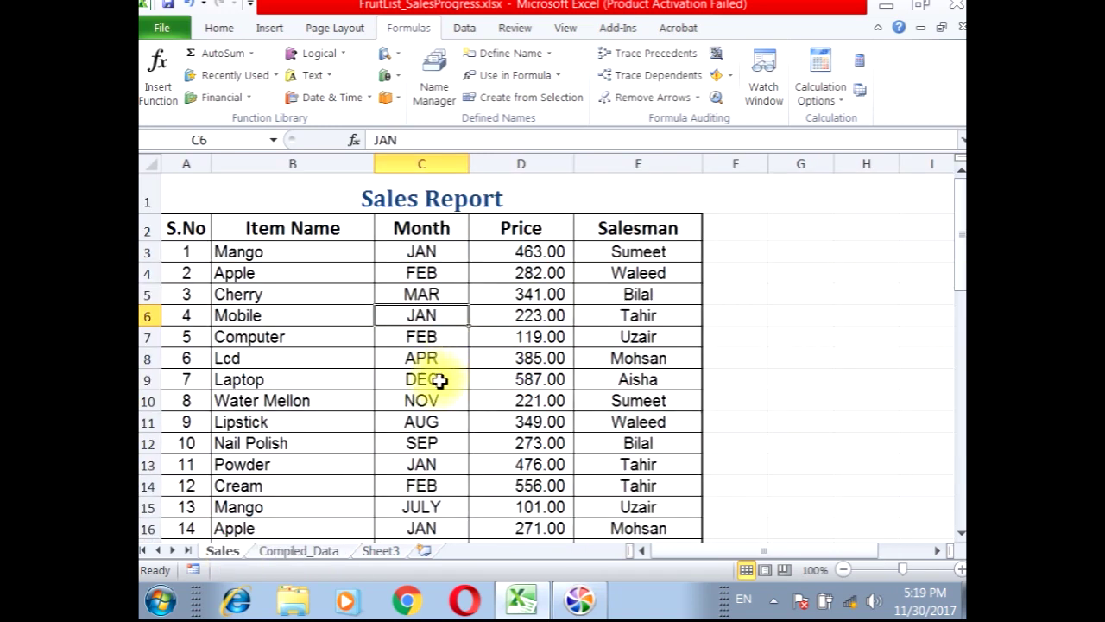
scroll(440, 381, down, 1)
click(422, 481)
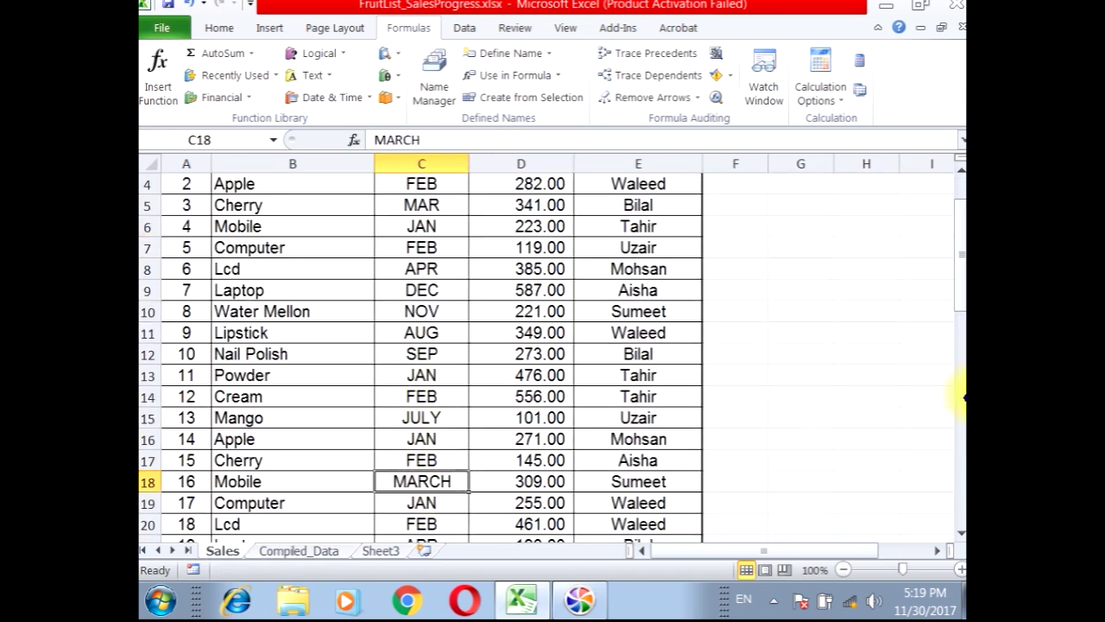
text(M)
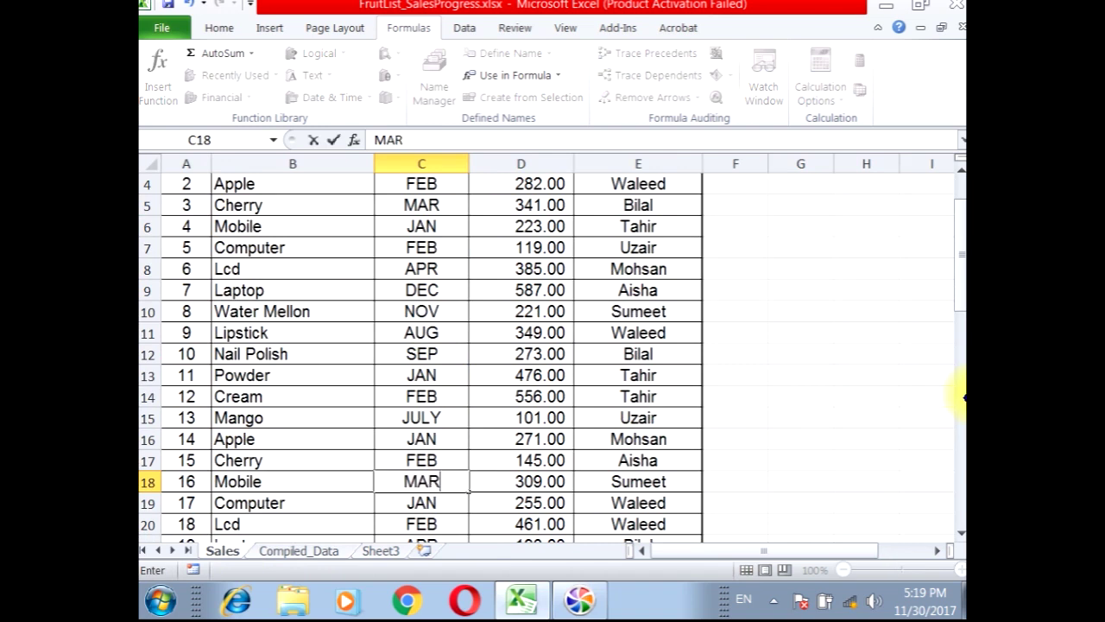
text(AR)
key(Return)
click(299, 551)
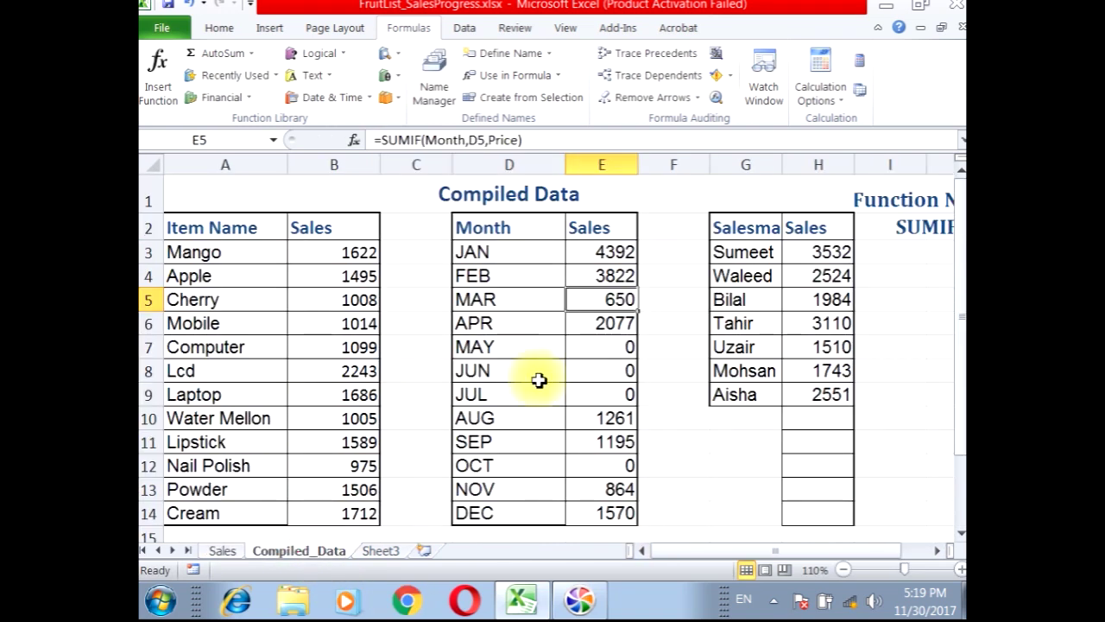
Change the month of the Laptop entry in C32 of the Sales sheet to MAR and view the updated Compiled_Data totals.
click(222, 551)
scroll(492, 428, down, 2)
scroll(492, 427, down, 4)
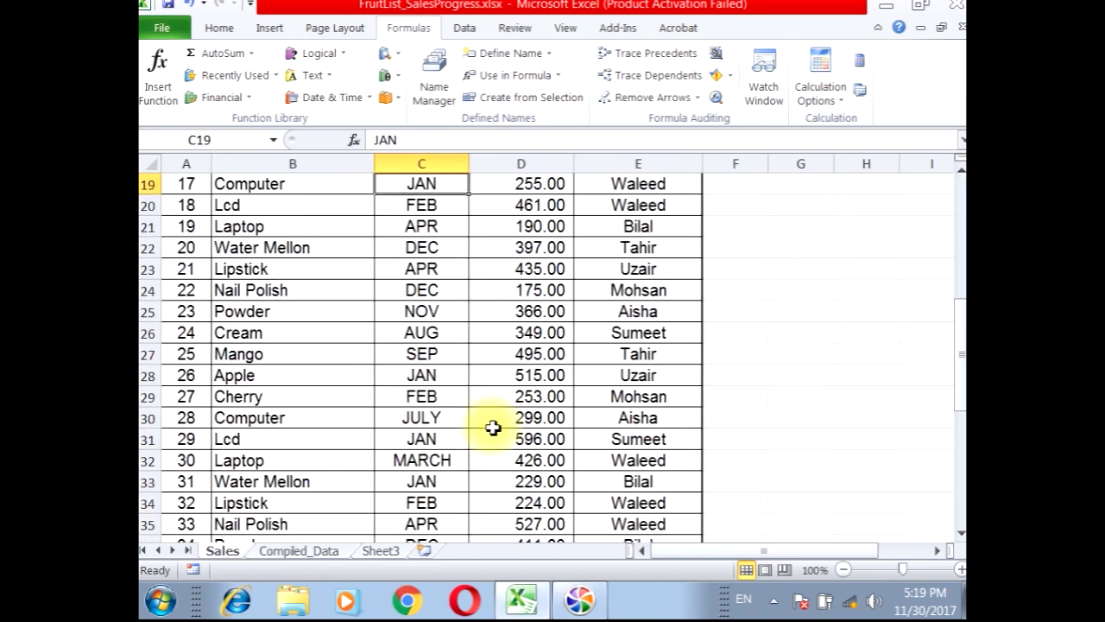
click(436, 398)
text(MAR)
key(Return)
click(286, 542)
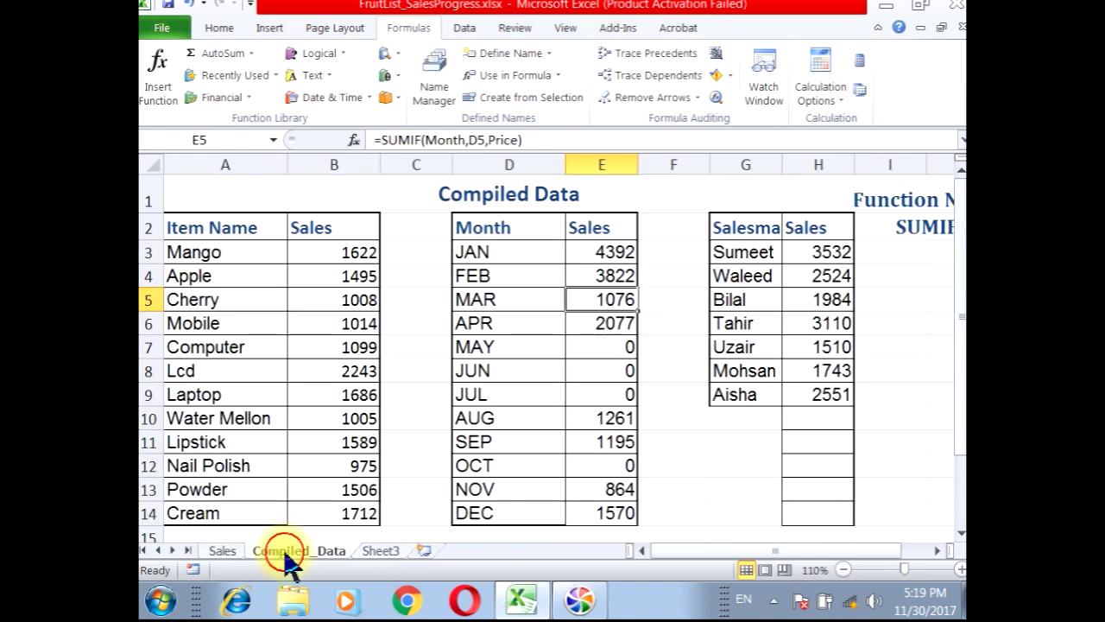
Change the month of the Water Mellon entry in C49 of the Sales sheet to MAR.
click(222, 550)
scroll(403, 467, down, 5)
click(429, 440)
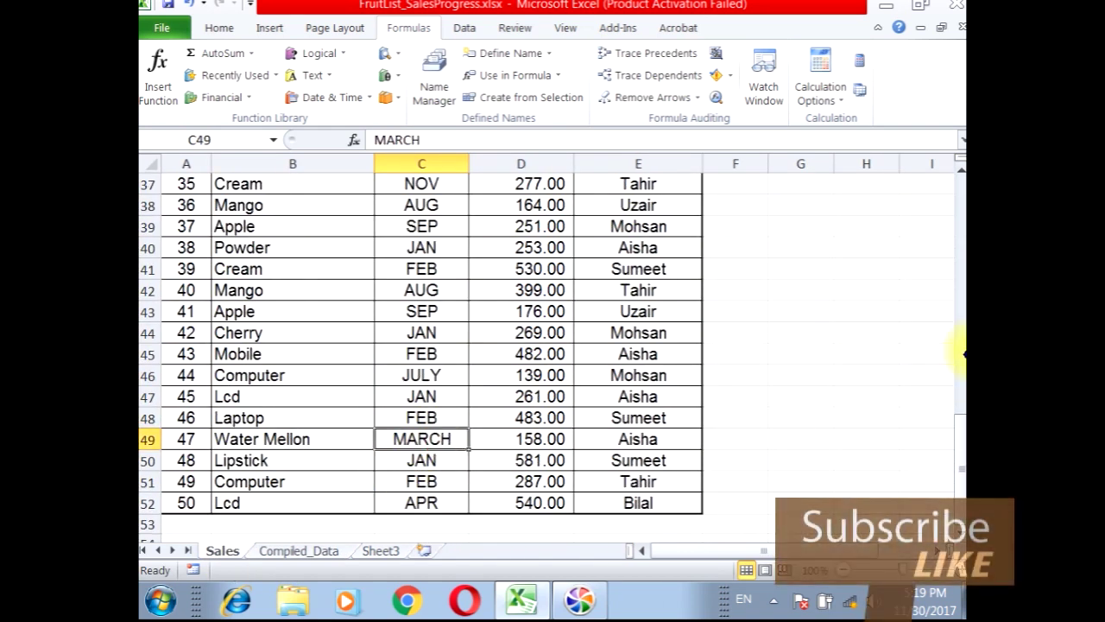
text(MAR)
key(Return)
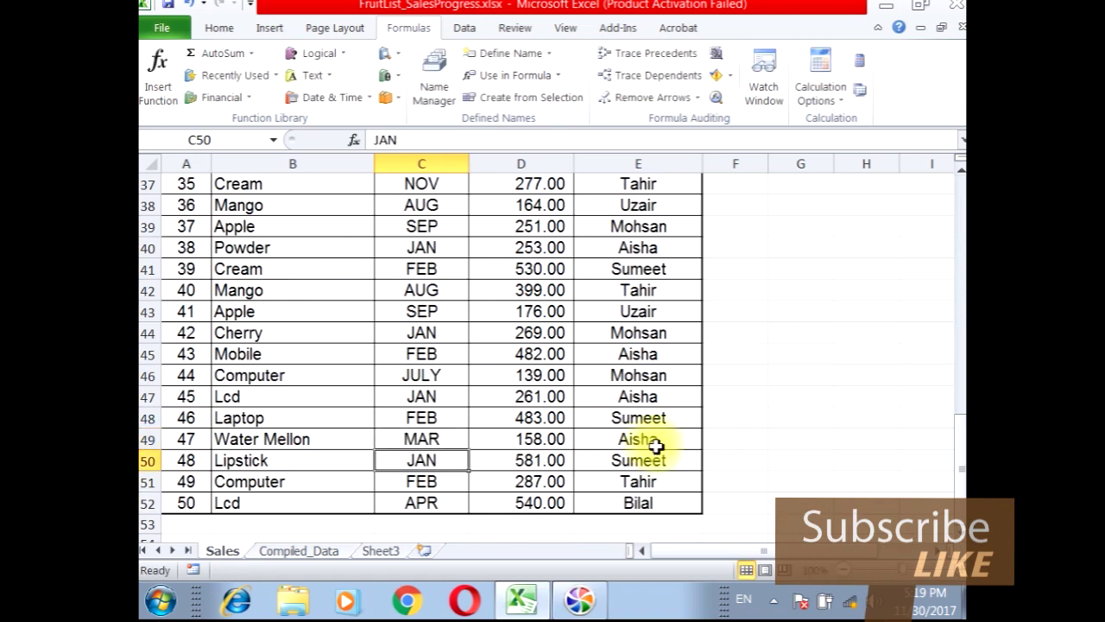
Check the monthly totals on Compiled_Data, including JUN, and look through the Month column of the Sales sheet for June entries.
click(298, 550)
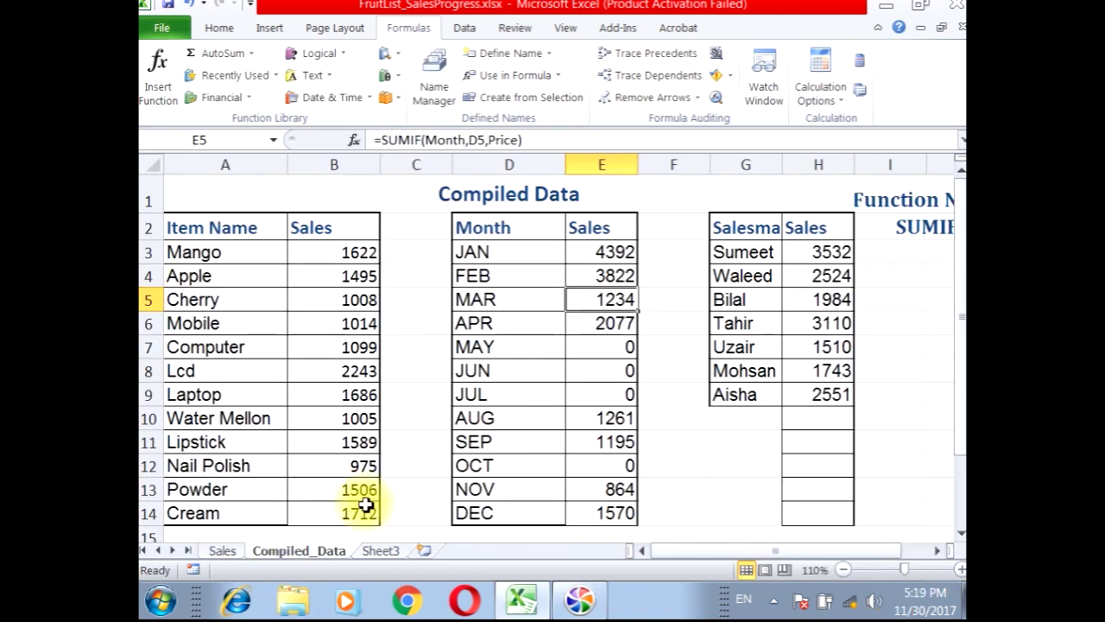
click(484, 373)
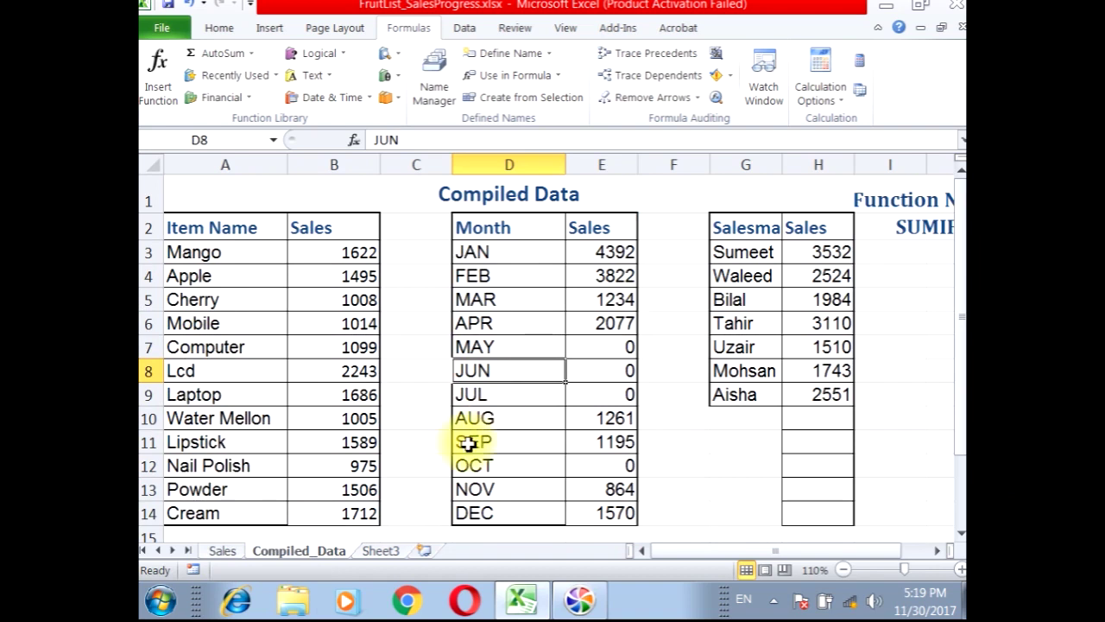
click(221, 550)
scroll(453, 438, up, 5)
scroll(453, 438, up, 7)
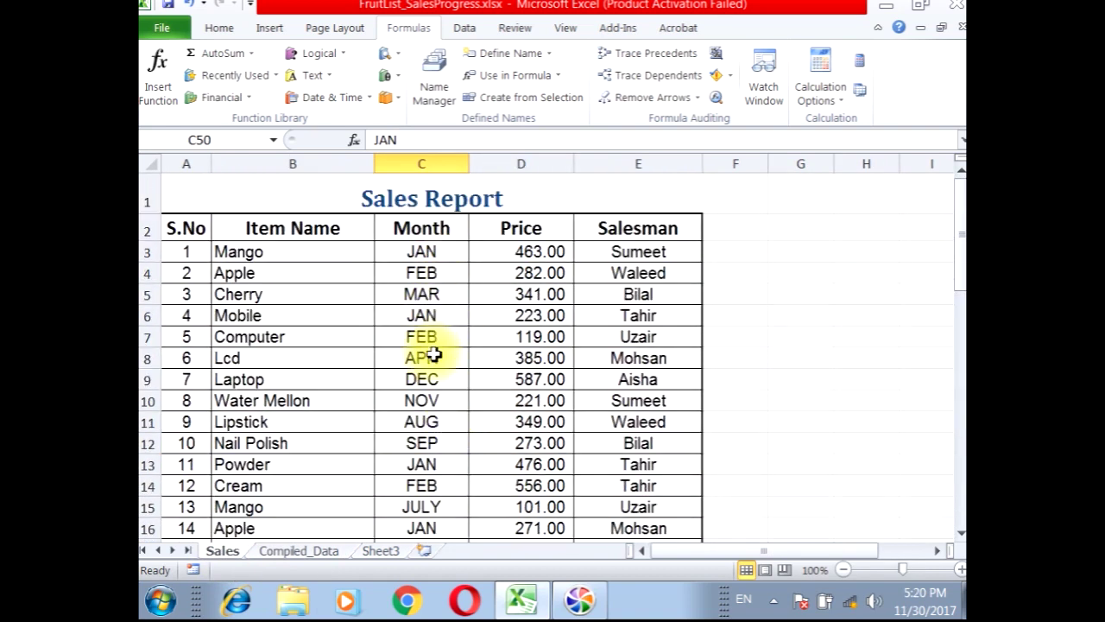
scroll(423, 426, down, 1)
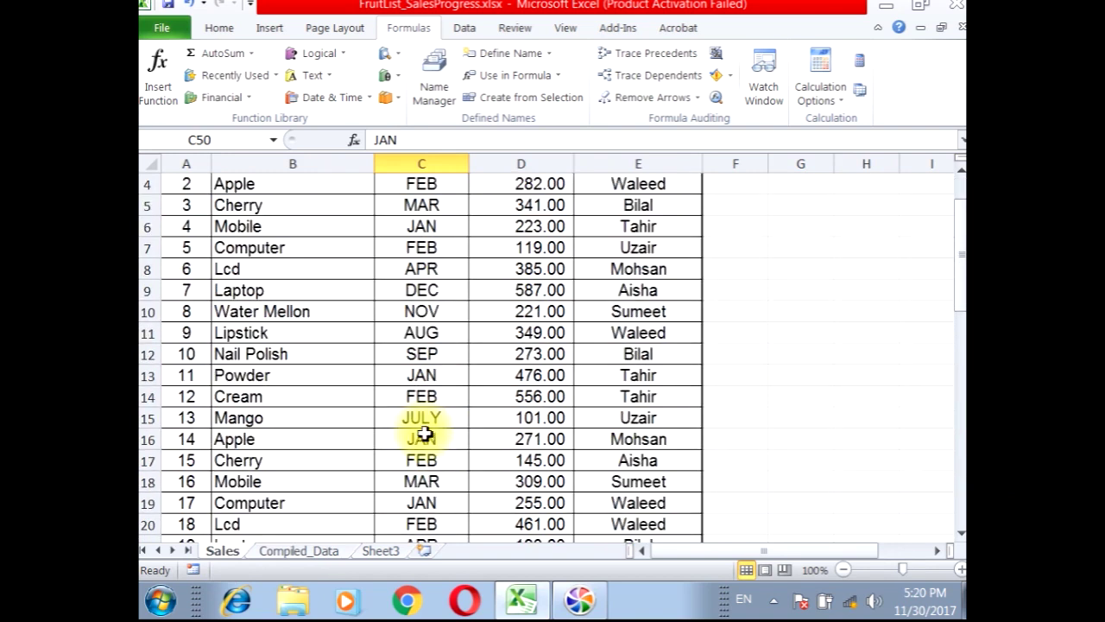
scroll(427, 424, down, 3)
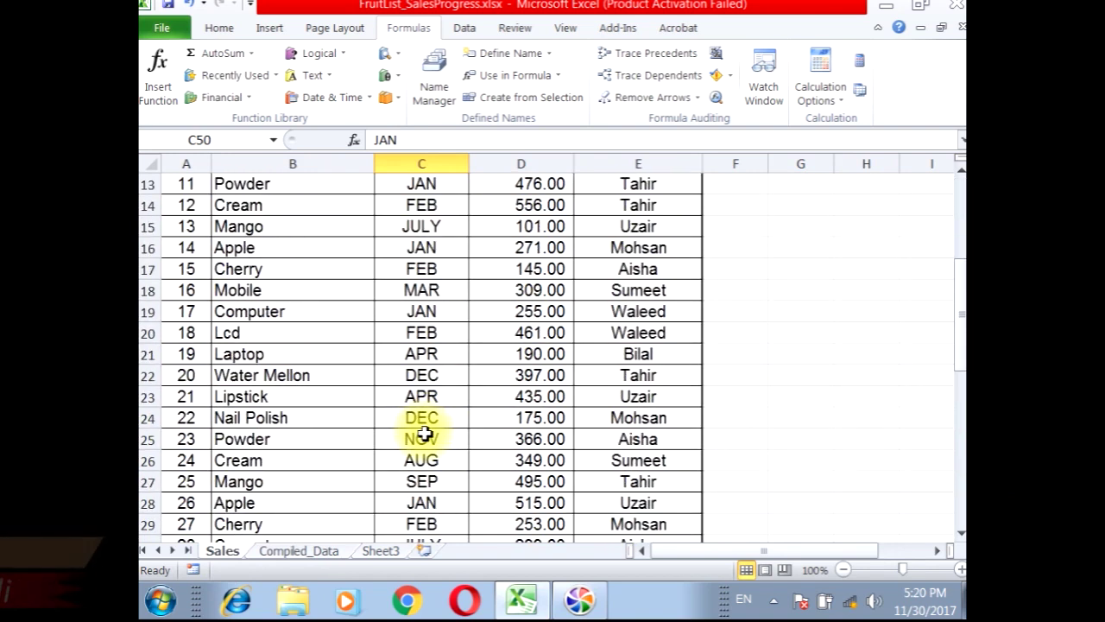
scroll(424, 425, up, 4)
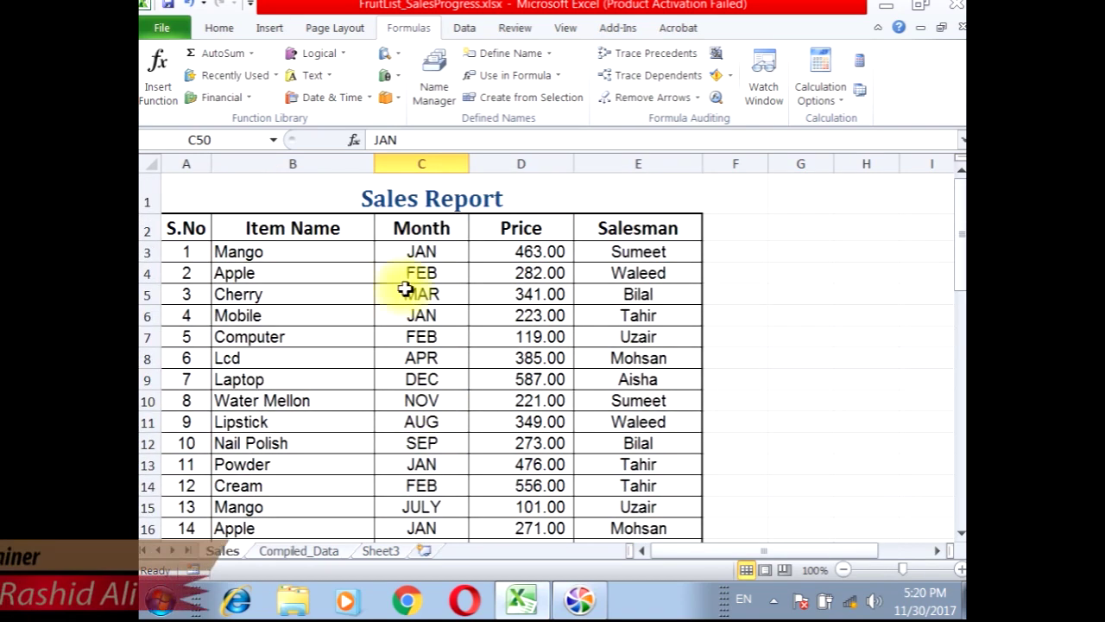
Search the Month column (C) of the Sales sheet for "Jun" and close the search.
click(406, 253)
click(427, 163)
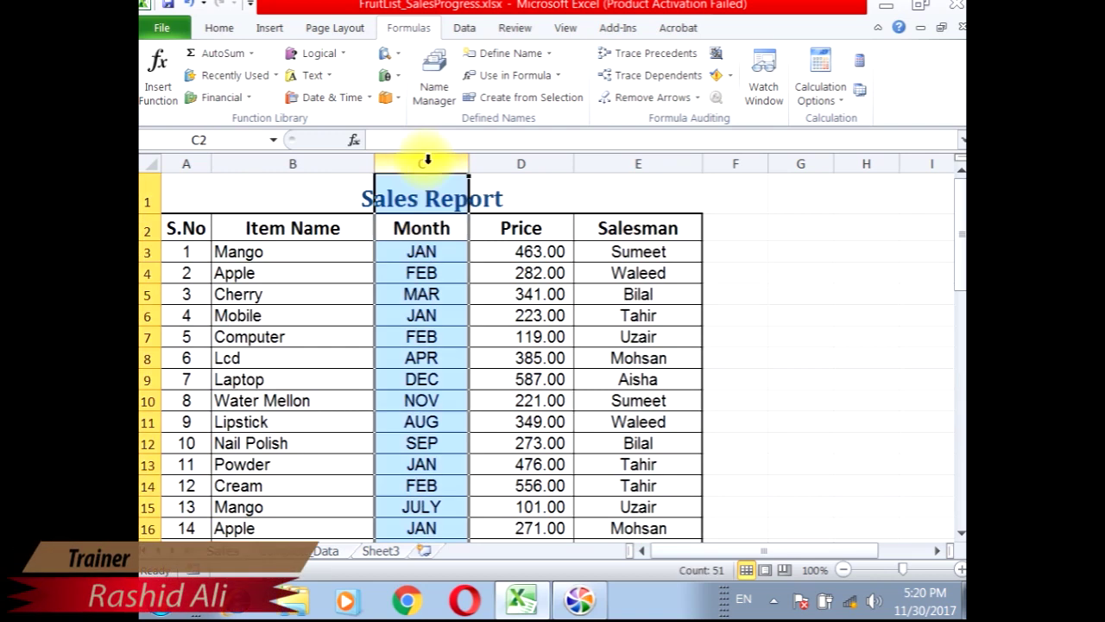
click(219, 28)
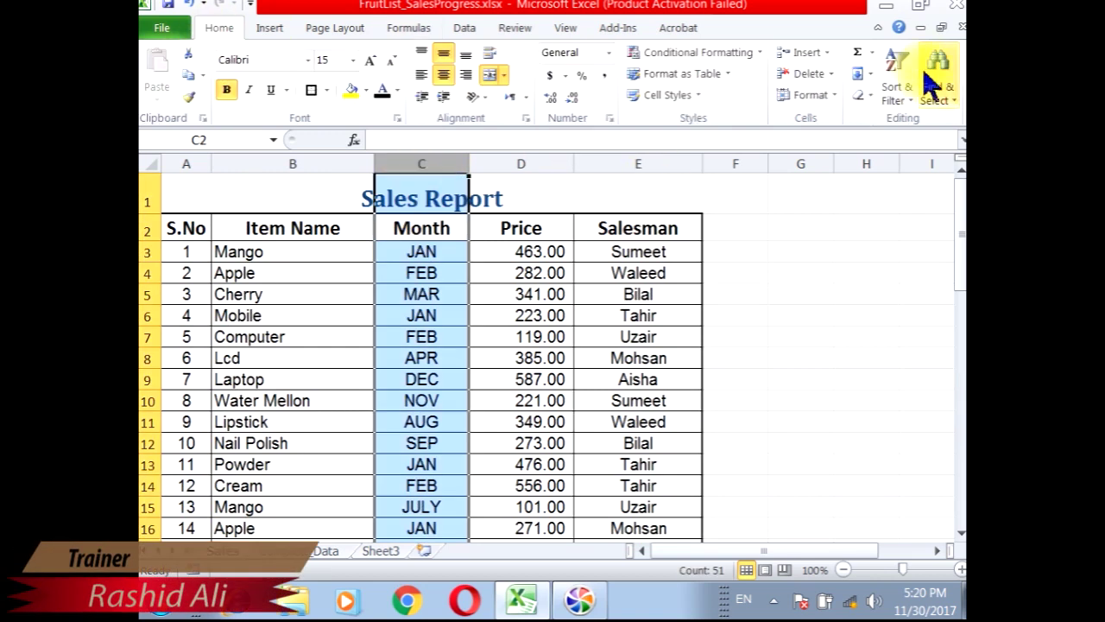
click(937, 95)
click(917, 125)
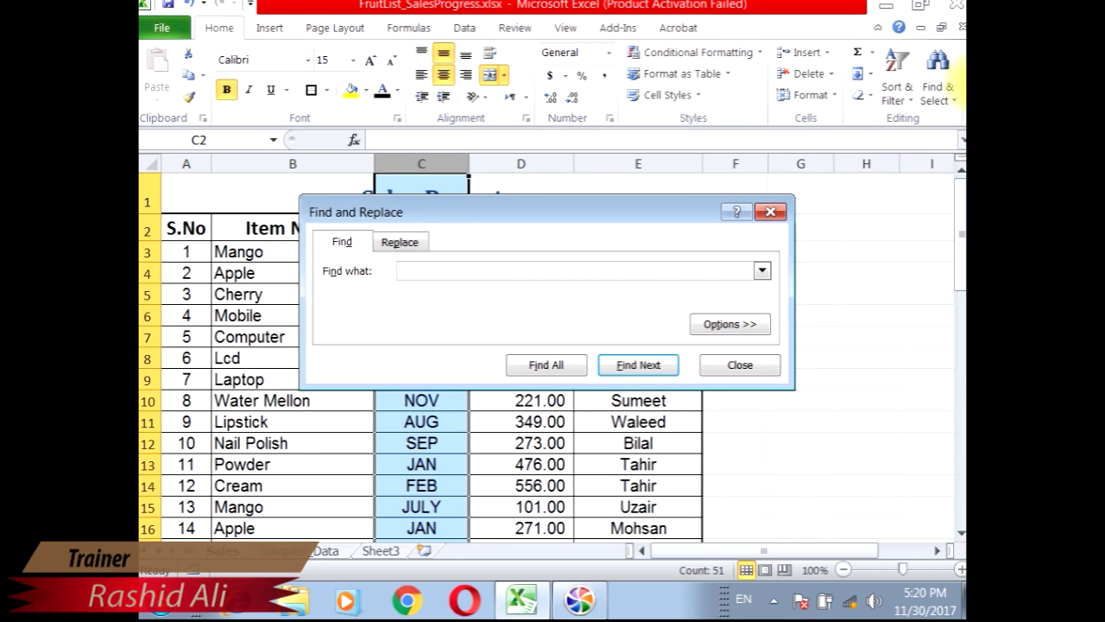
key(Return)
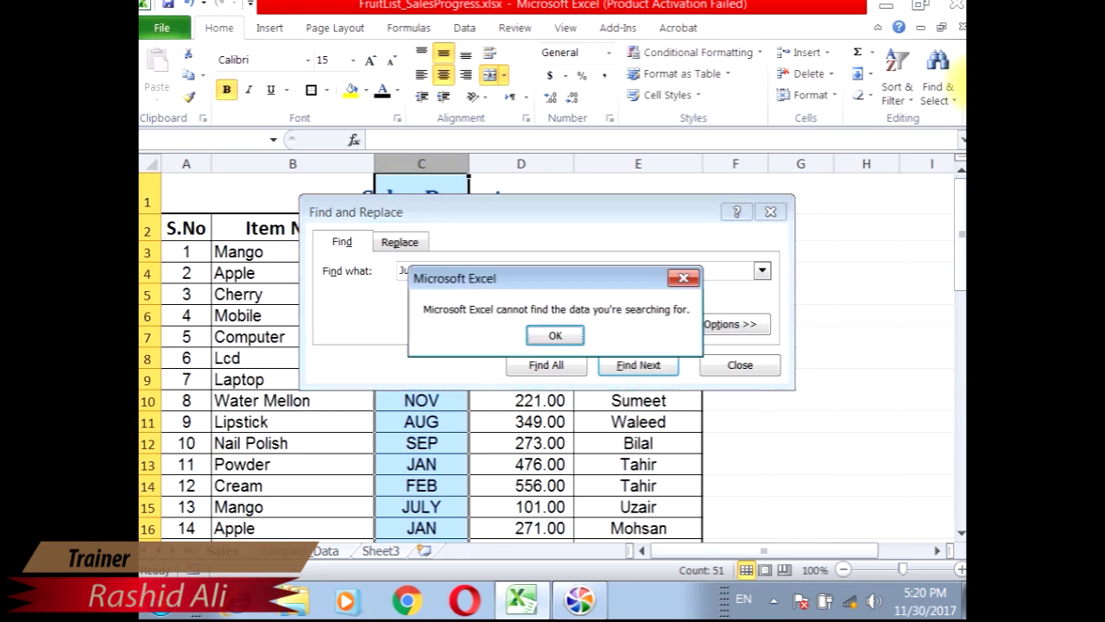
key(Return)
key(Return)
key(Return)
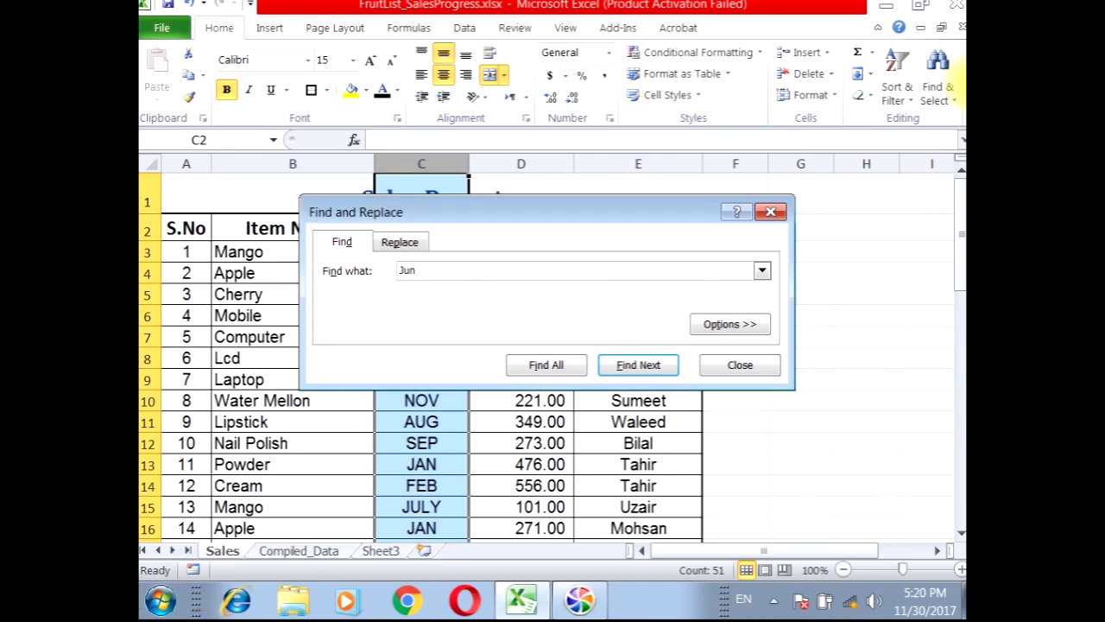
click(740, 366)
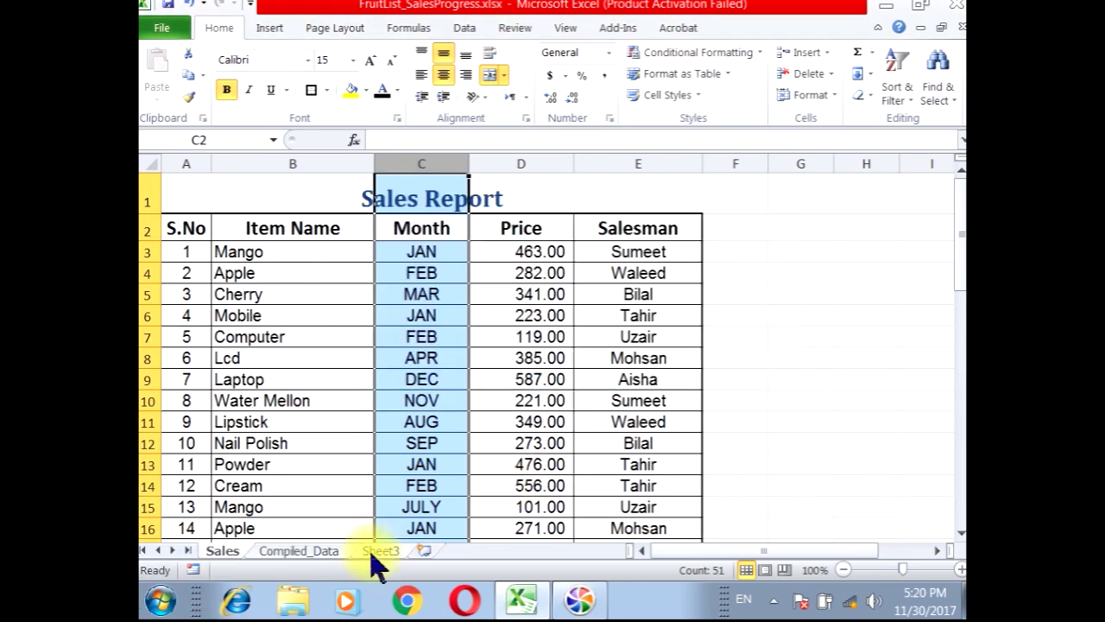
Look at the MAY and JUN rows on Compiled_Data and search the Month column of Sales for "May".
click(298, 550)
drag(524, 368, 619, 373)
click(528, 349)
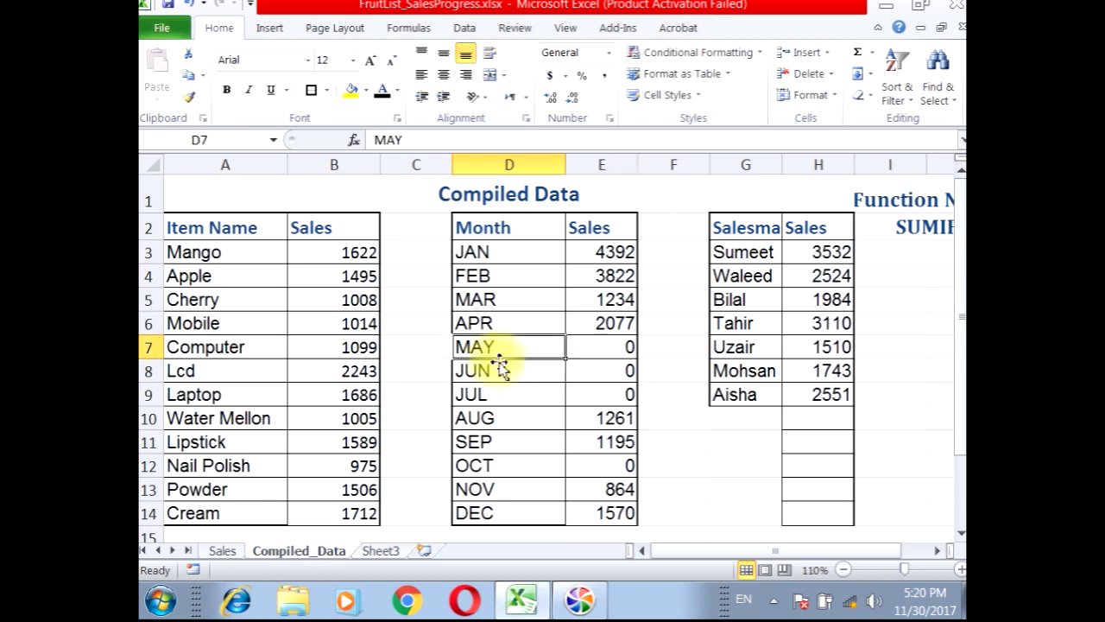
click(225, 549)
click(937, 86)
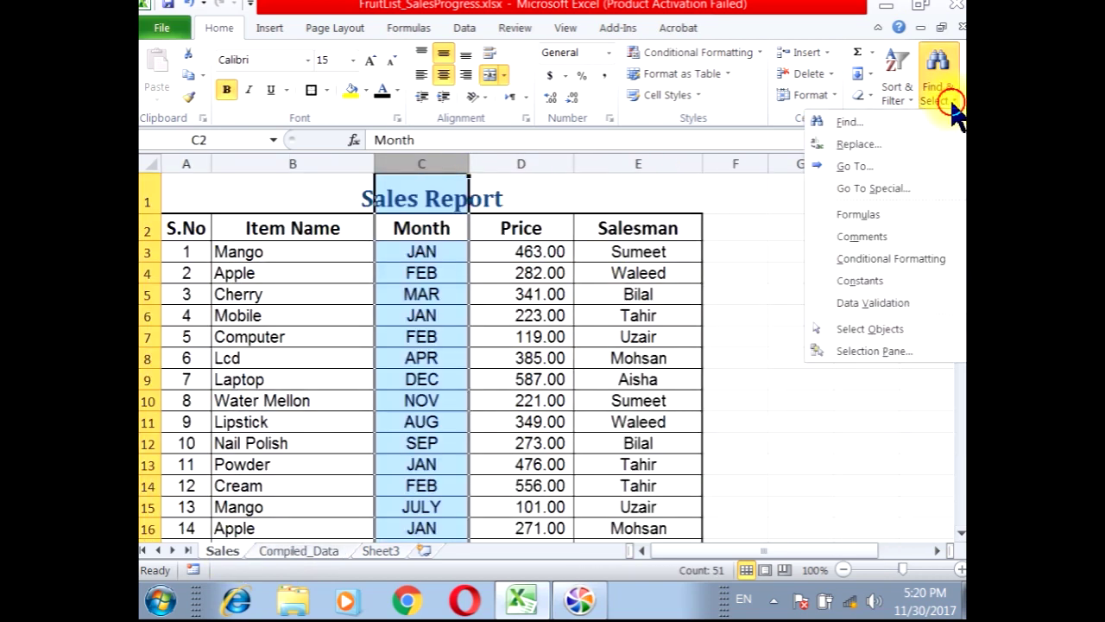
click(905, 121)
text(May)
key(Return)
key(Escape)
key(Escape)
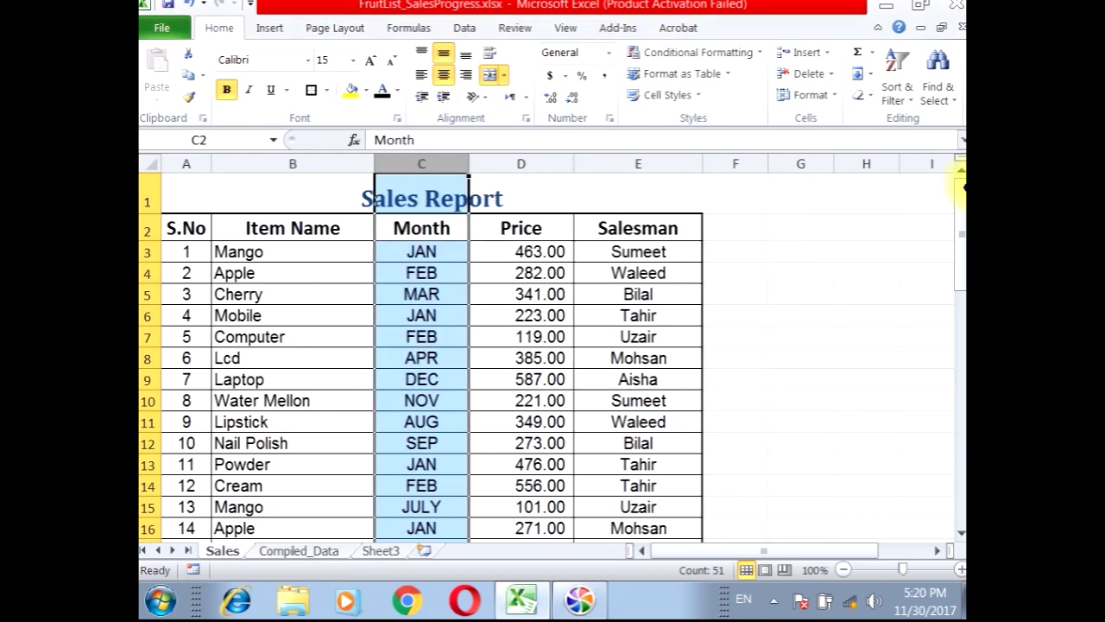
Change the month of the Cream entry in C14 of Sales to JUNE, check JUN on Compiled_Data and return to Sales.
click(426, 479)
scroll(446, 479, down, 2)
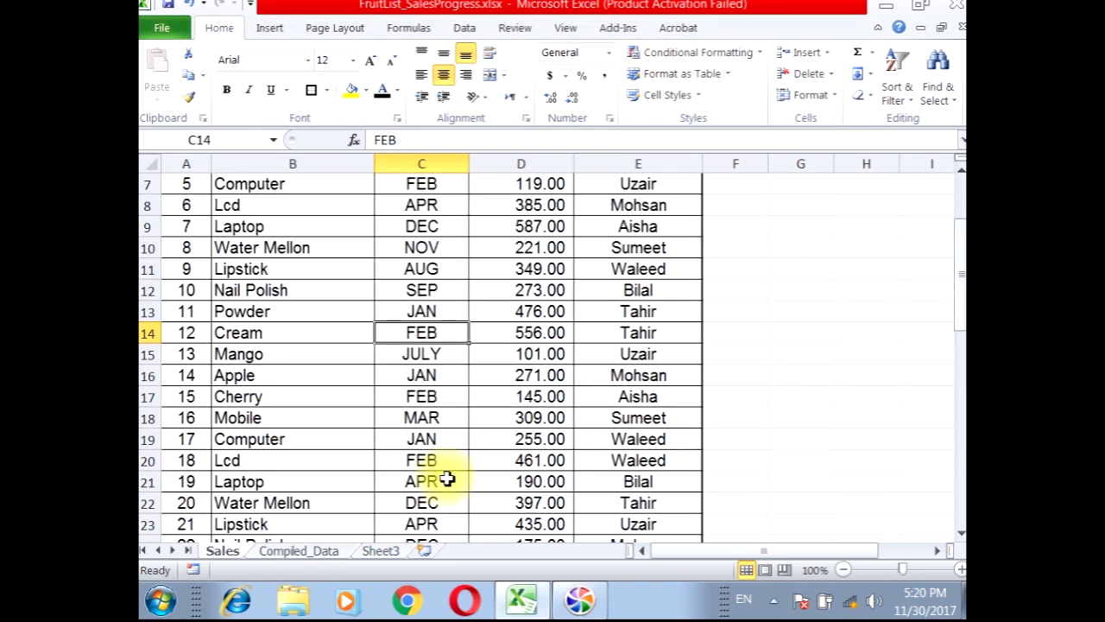
scroll(446, 478, up, 1)
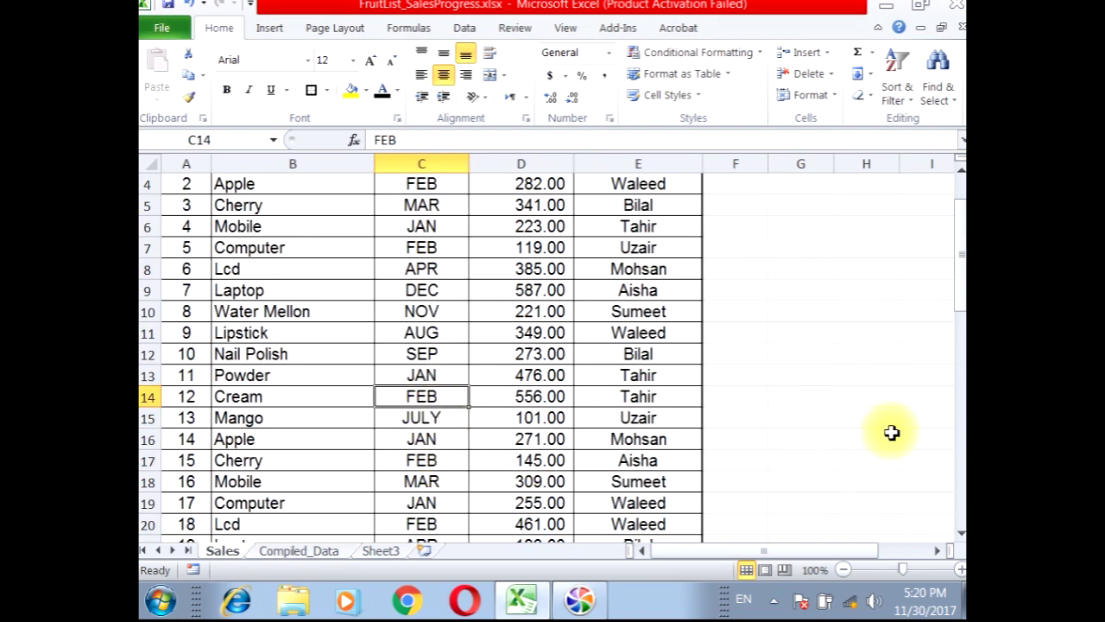
text(J)
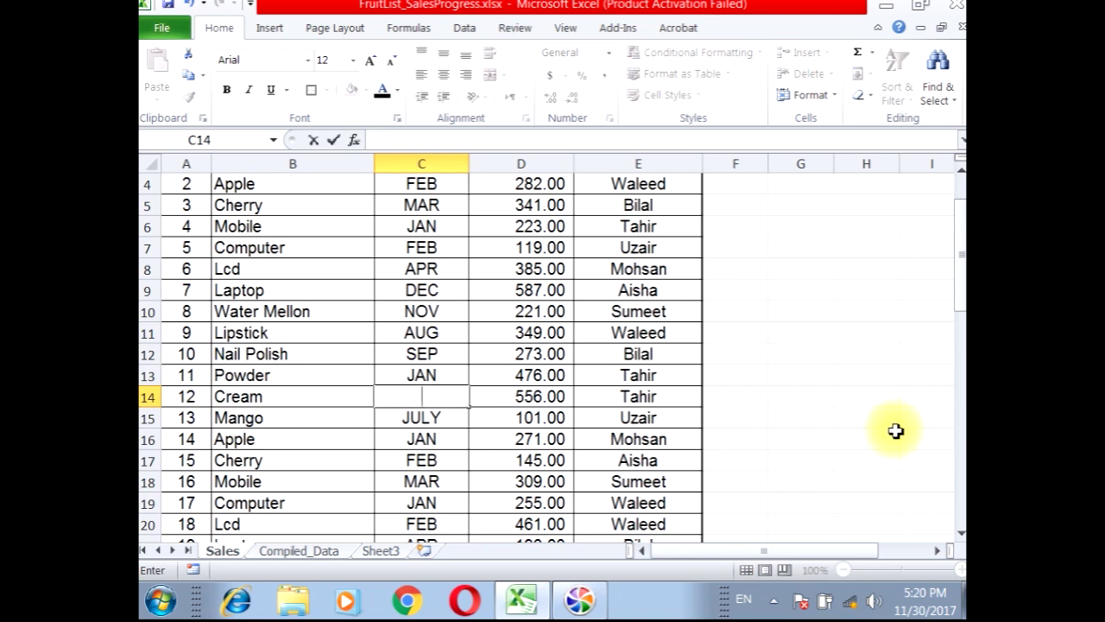
text(UN)
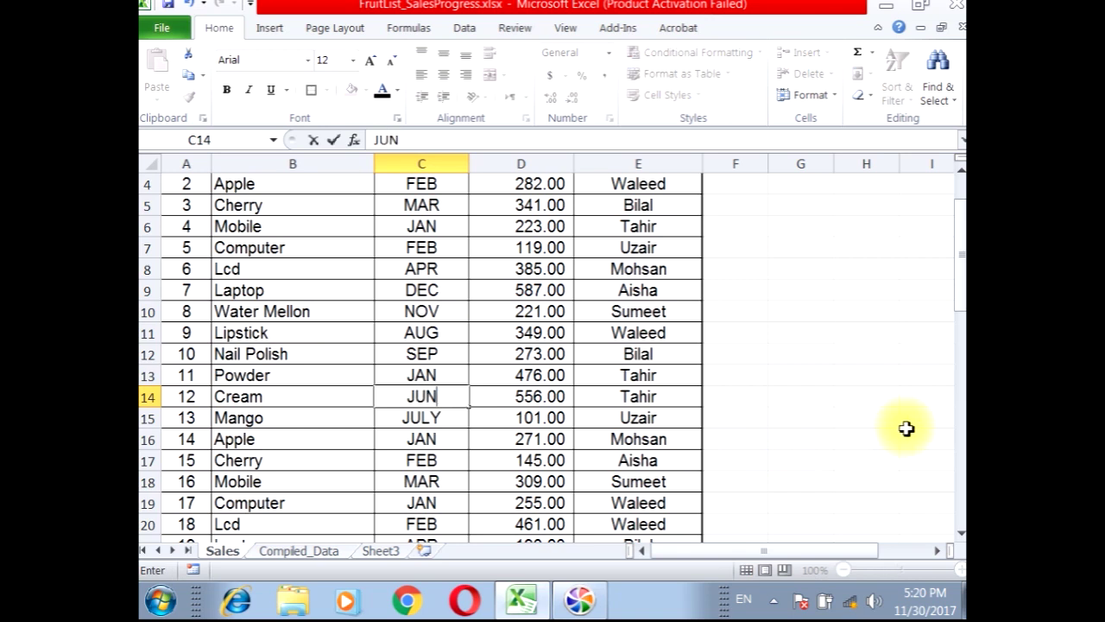
text(E)
key(Return)
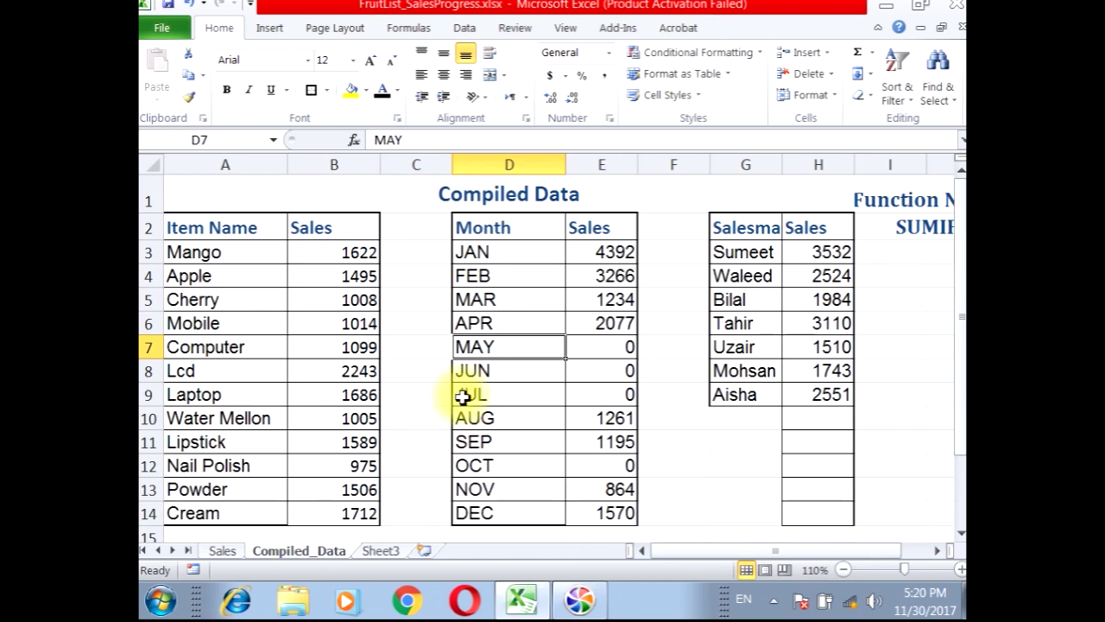
click(473, 371)
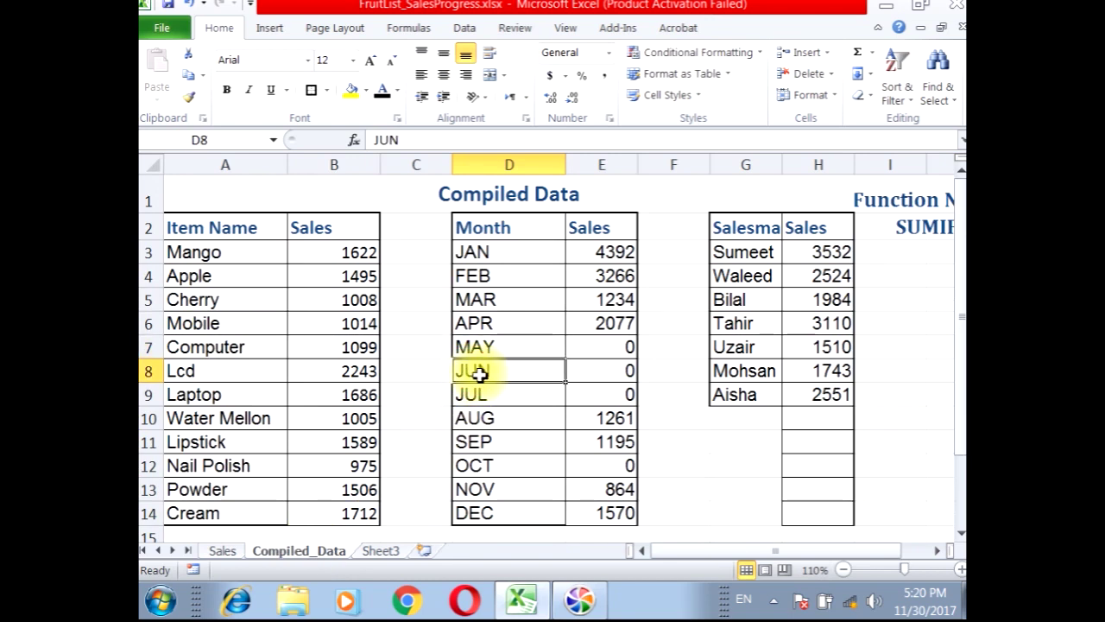
click(221, 551)
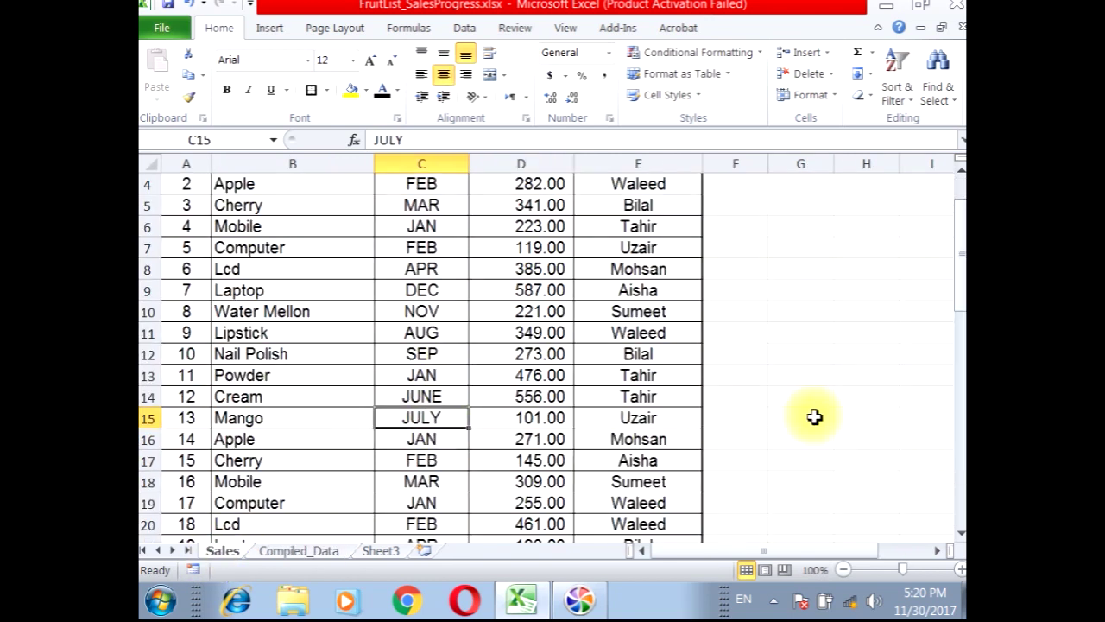
text(J)
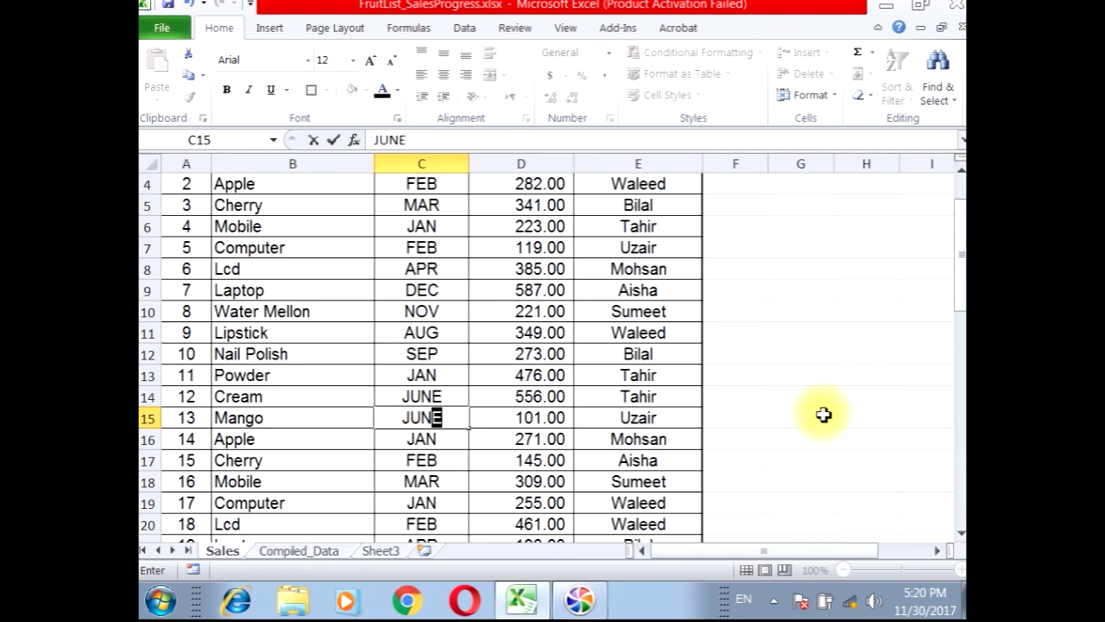
text(UN)
key(BackSpace)
key(Escape)
Change the month of the Cream entry in C14 of the Sales sheet to JUN and check the JUN total on Compiled_Data.
key(Up)
text(JUN)
key(BackSpace)
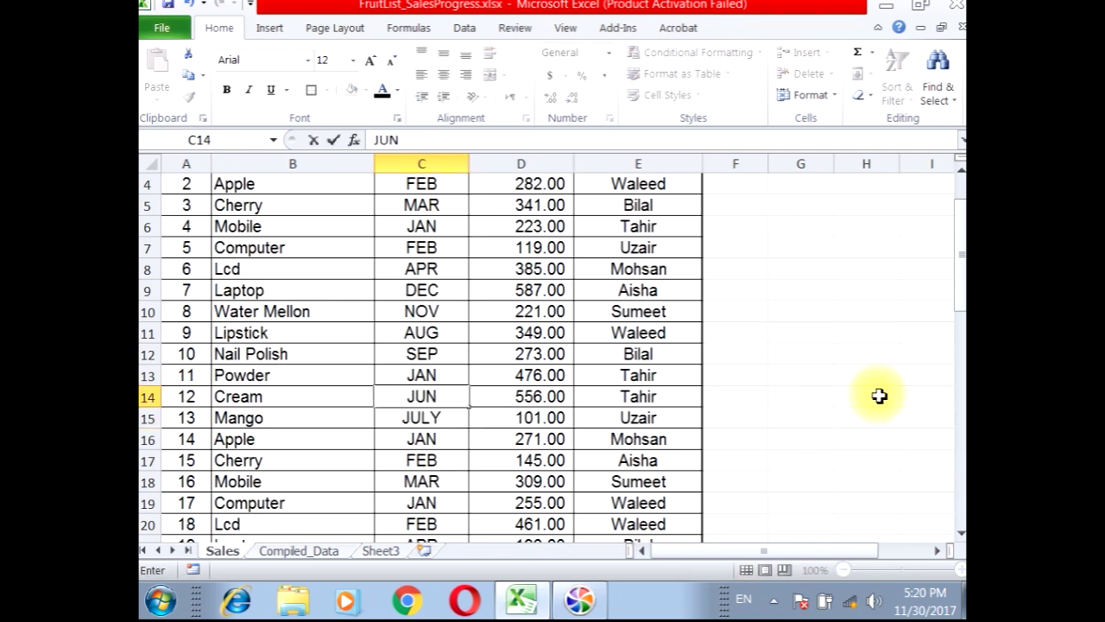
key(Return)
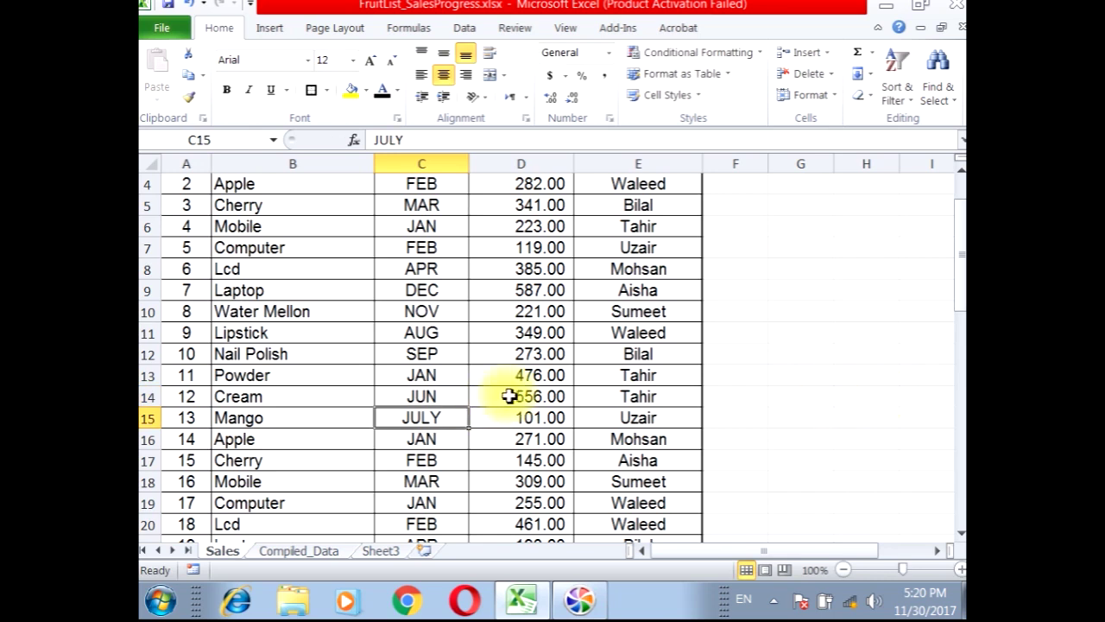
click(298, 549)
click(618, 378)
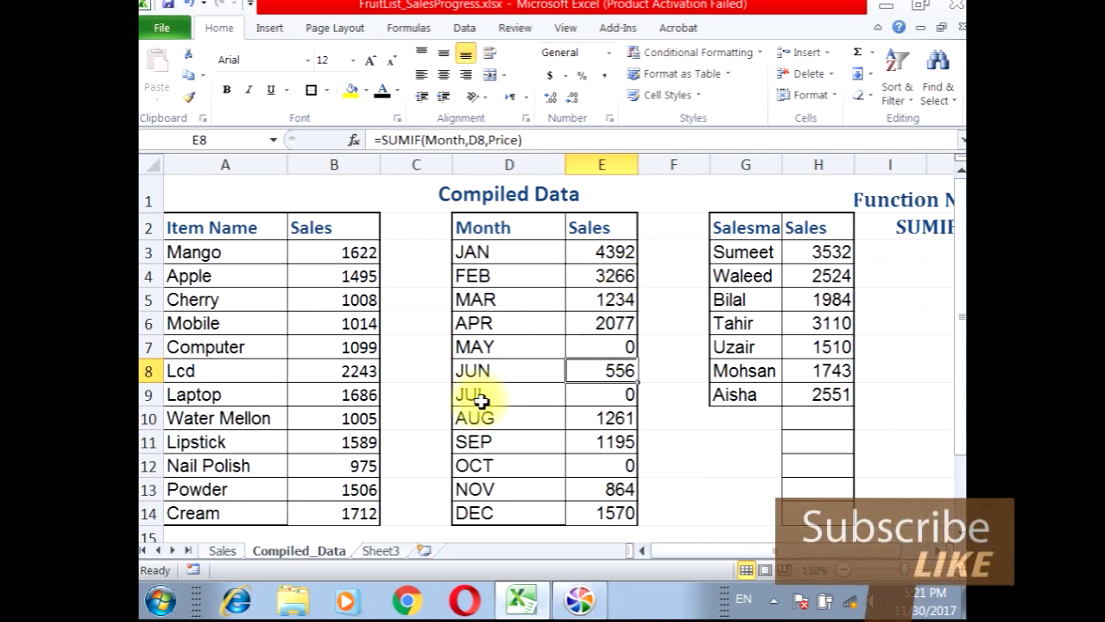
Compare the July spelling on both sheets and change the month label in D9 of Compiled_Data to JULY.
click(222, 553)
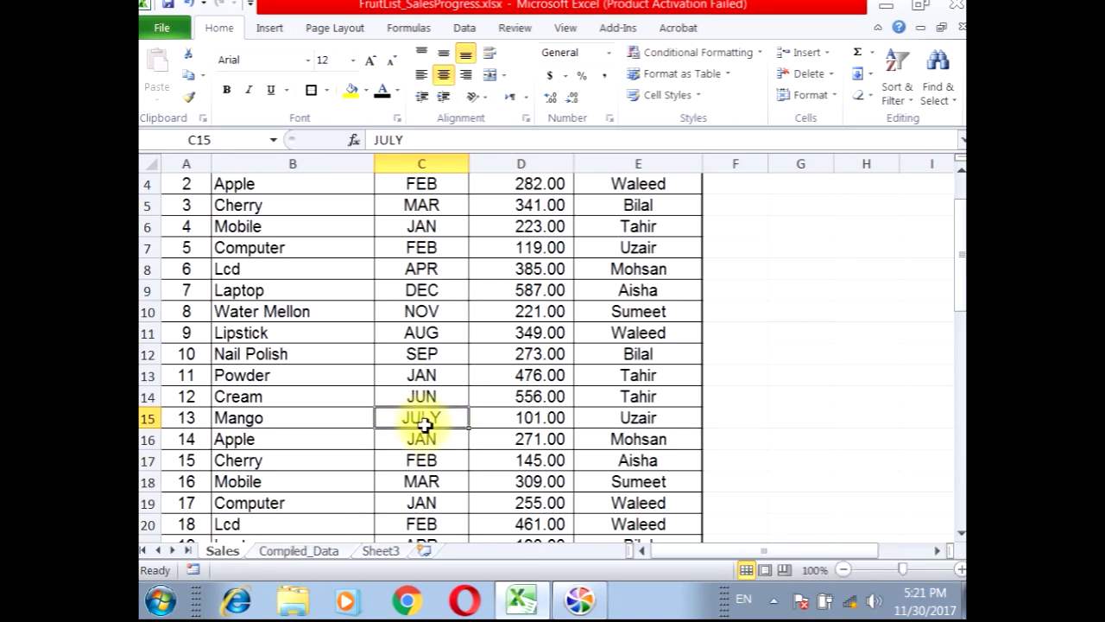
click(286, 552)
click(232, 553)
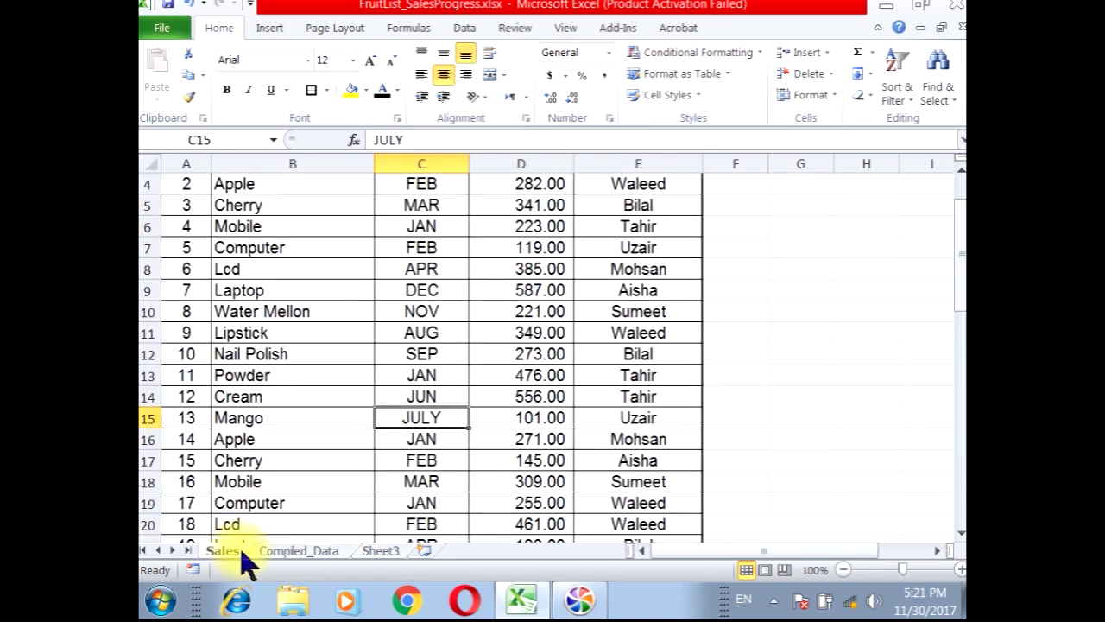
scroll(431, 466, down, 4)
click(283, 553)
click(503, 388)
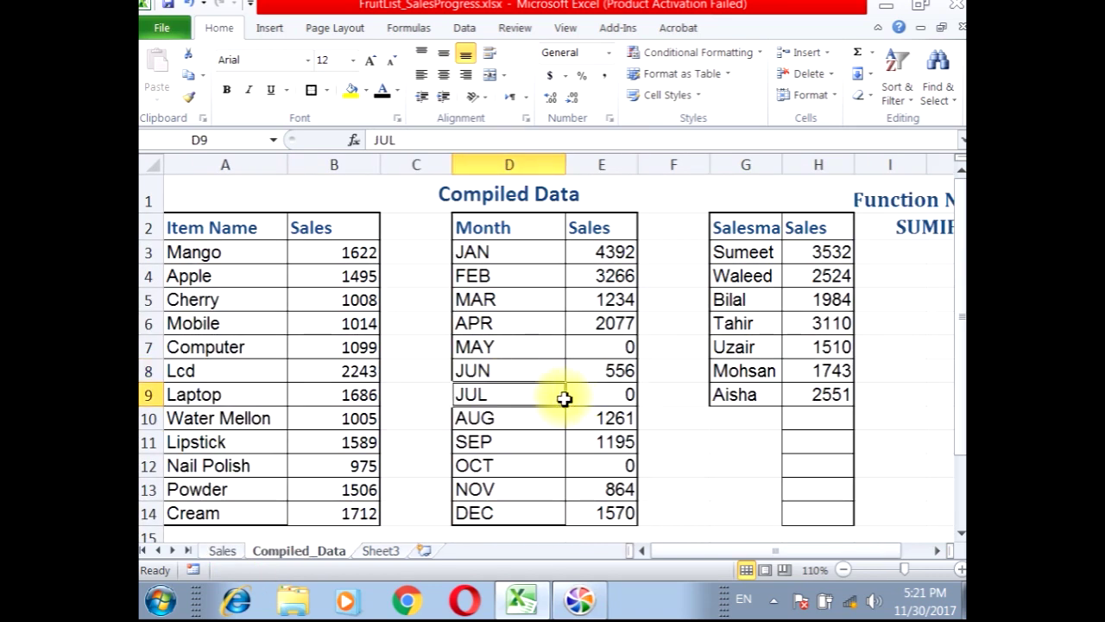
key(F2)
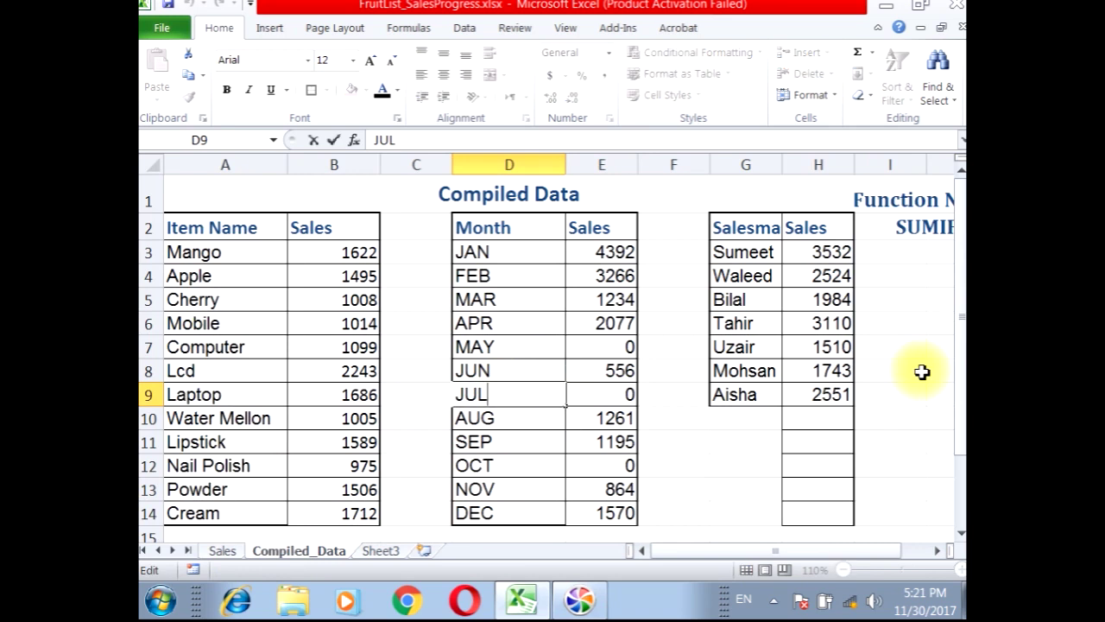
key(Return)
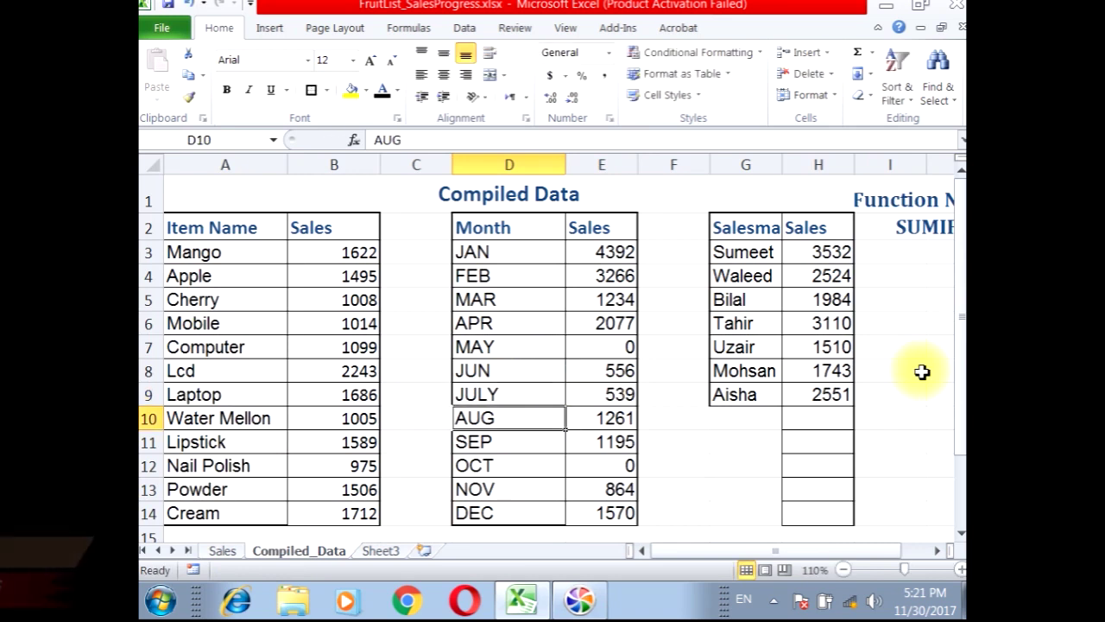
Look through the Sales sheet's Month column for OCT entries and return to the monthly totals on Compiled_Data.
click(489, 466)
click(226, 551)
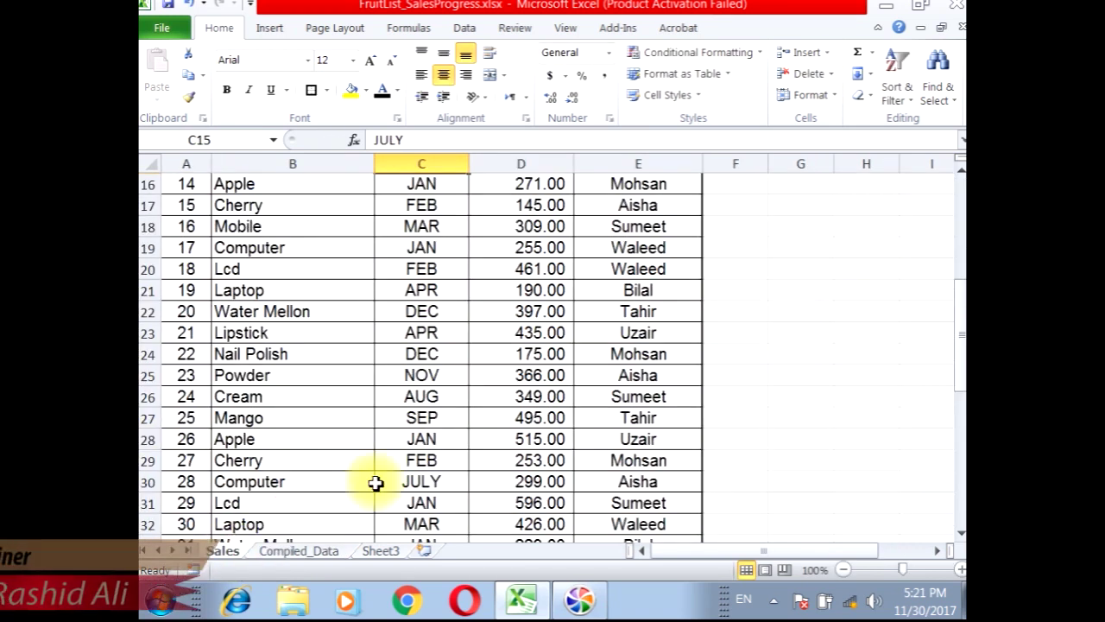
scroll(427, 466, down, 9)
scroll(432, 508, up, 14)
key(ctrl+Page_Down)
key(ctrl+Page_Down)
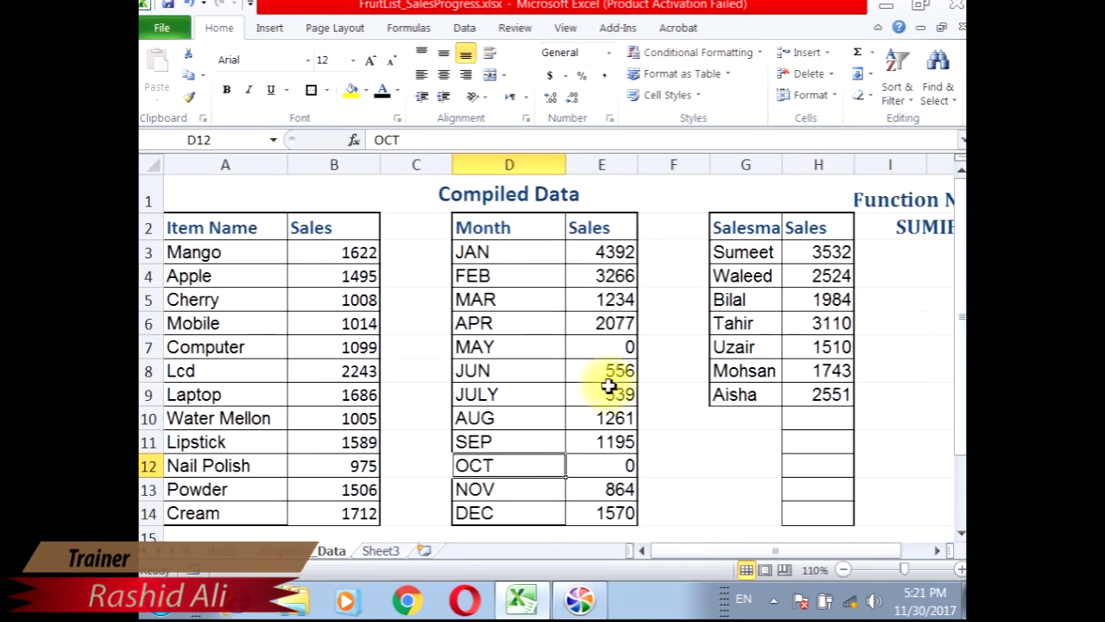